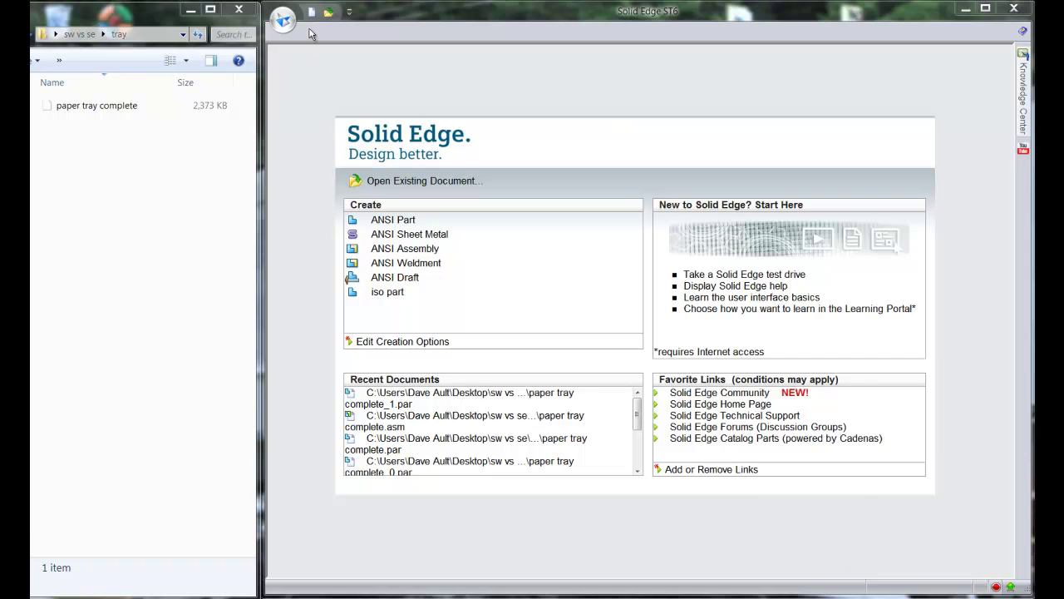
# - Open the paper tray complete file with the ansi assembly.asm template and save it as paper tray complete.asm in the tray folder
pyautogui.click(330, 14)
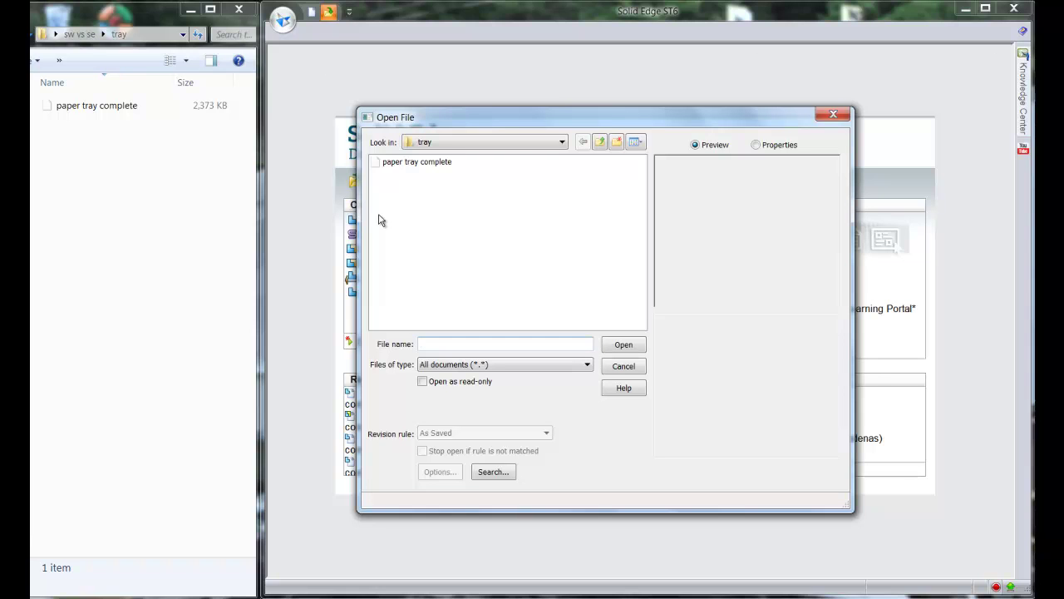
pyautogui.click(405, 165)
pyautogui.click(621, 344)
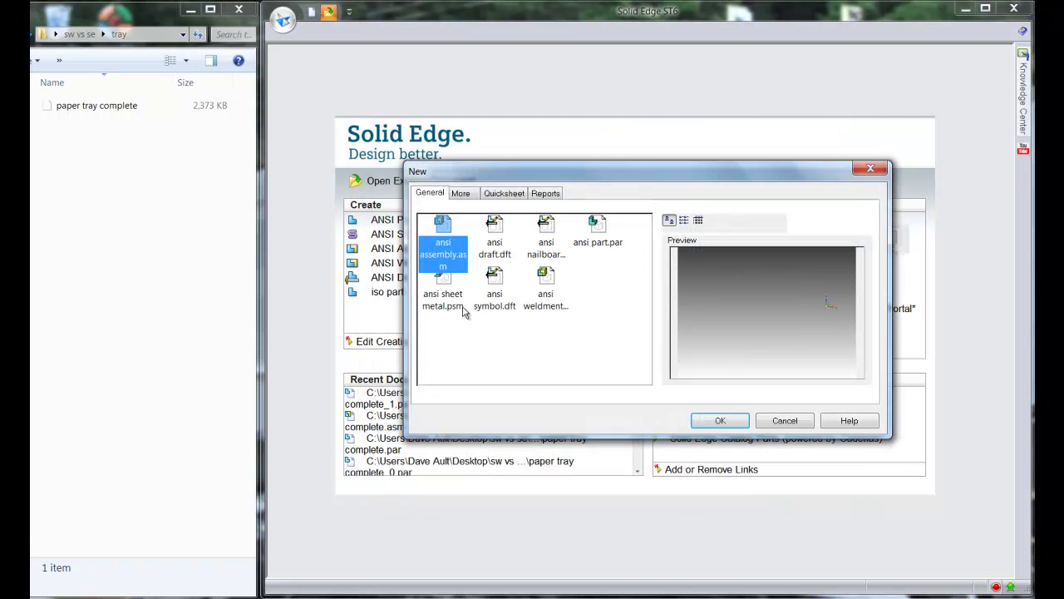
pyautogui.click(721, 423)
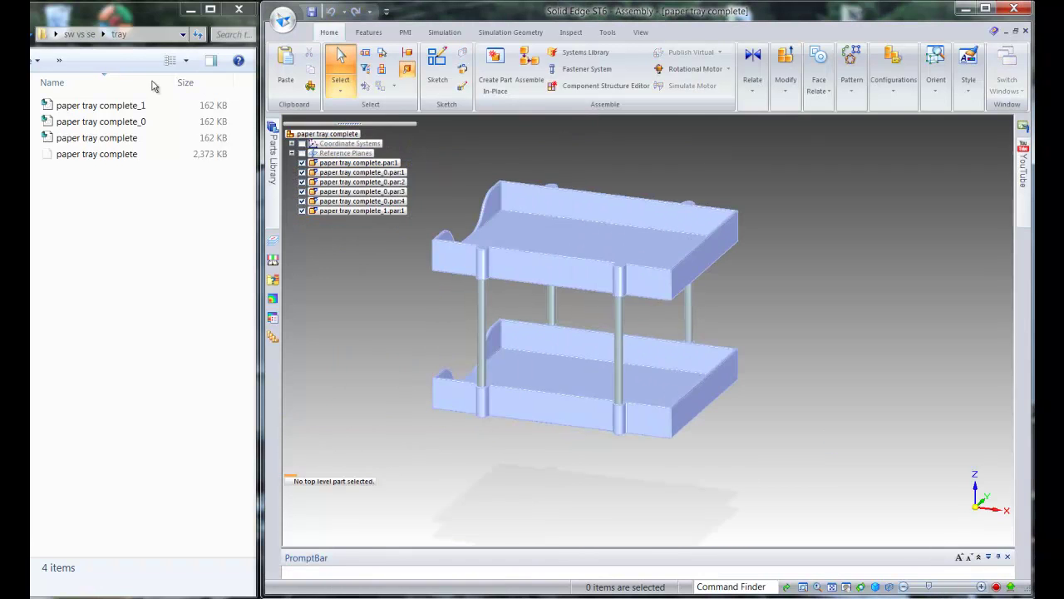
pyautogui.click(313, 12)
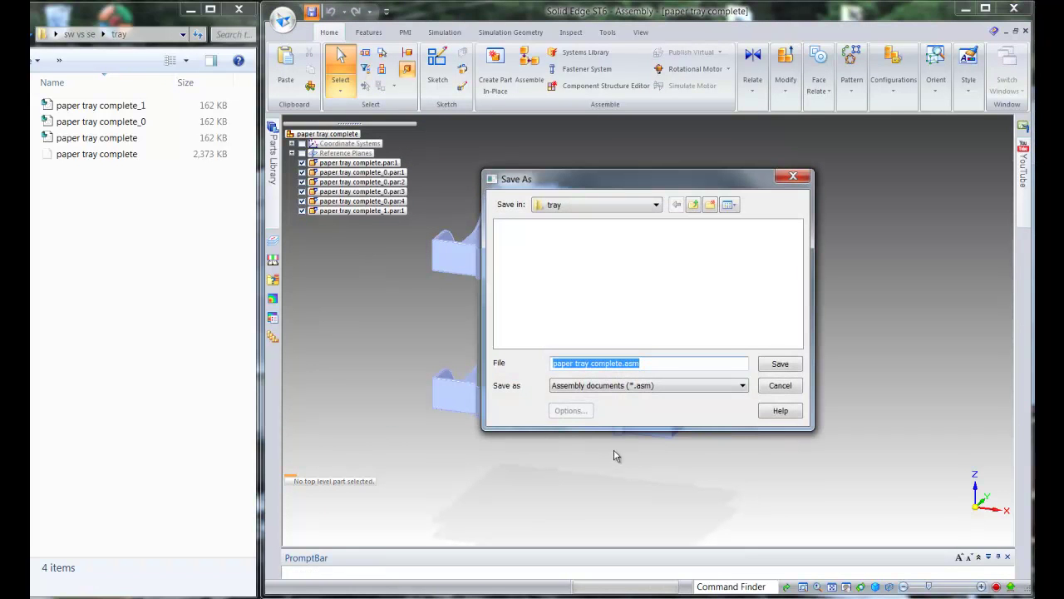
pyautogui.click(773, 367)
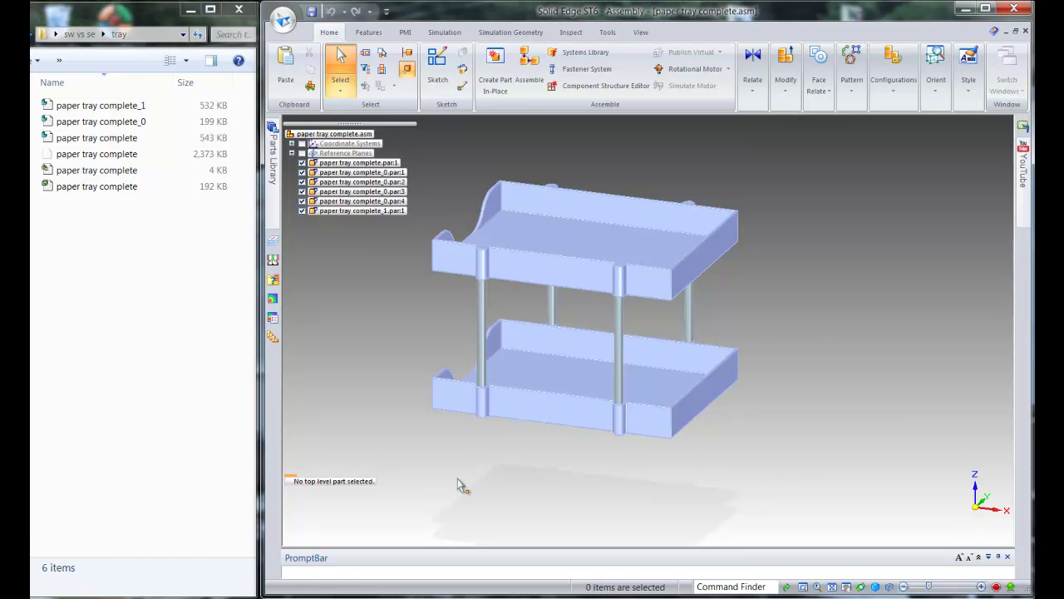
# - Edit the upper tray in place, optimize its imported body, and return to the assembly
pyautogui.moveTo(408, 463); pyautogui.dragTo(458, 482, button='middle')
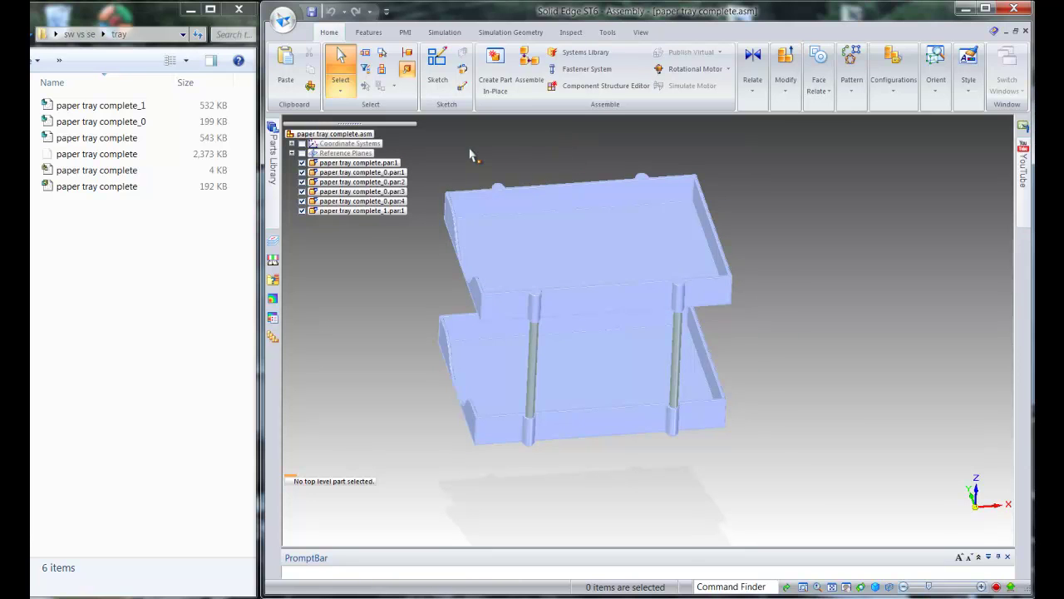
pyautogui.scroll(2, 470, 154)
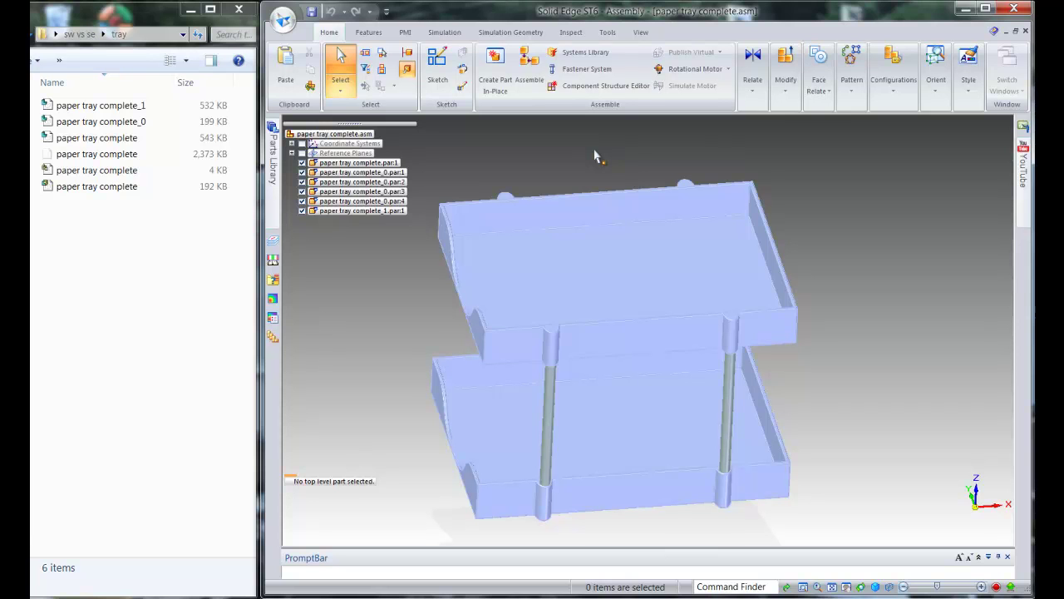
pyautogui.rightClick(622, 243)
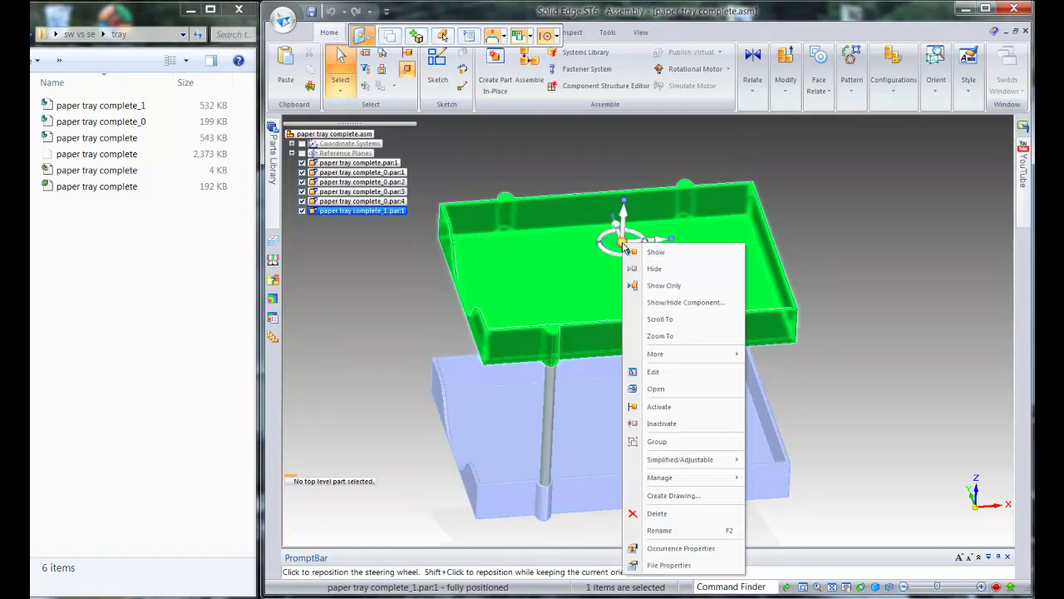
pyautogui.click(654, 373)
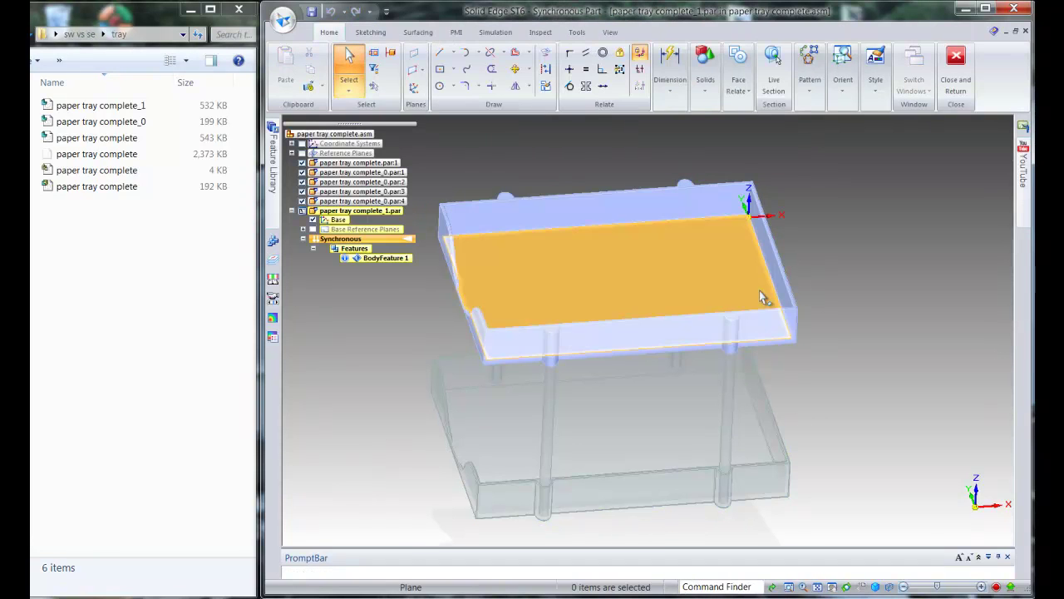
pyautogui.click(539, 33)
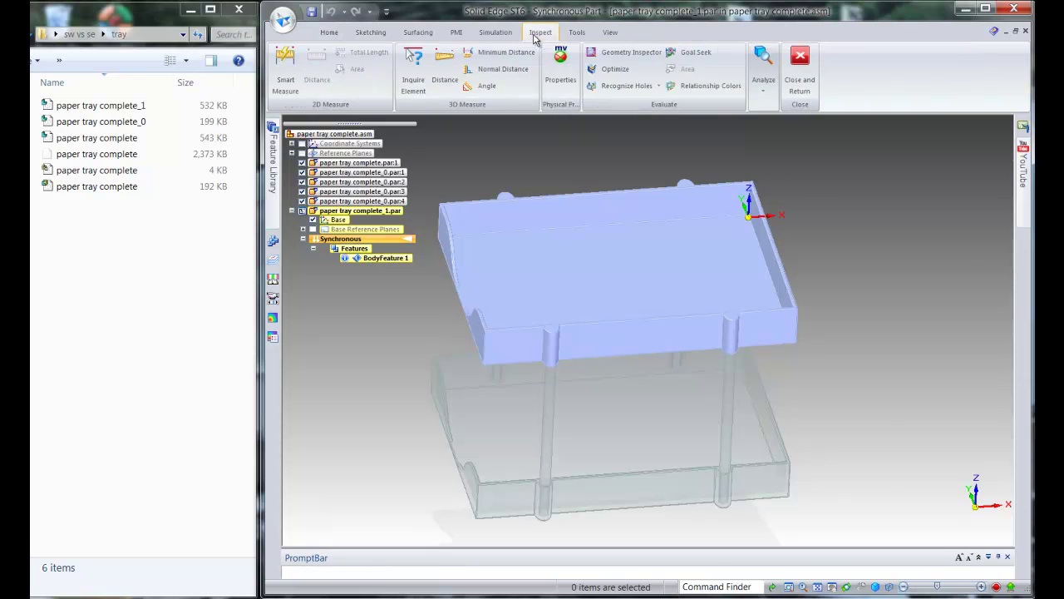
pyautogui.click(614, 69)
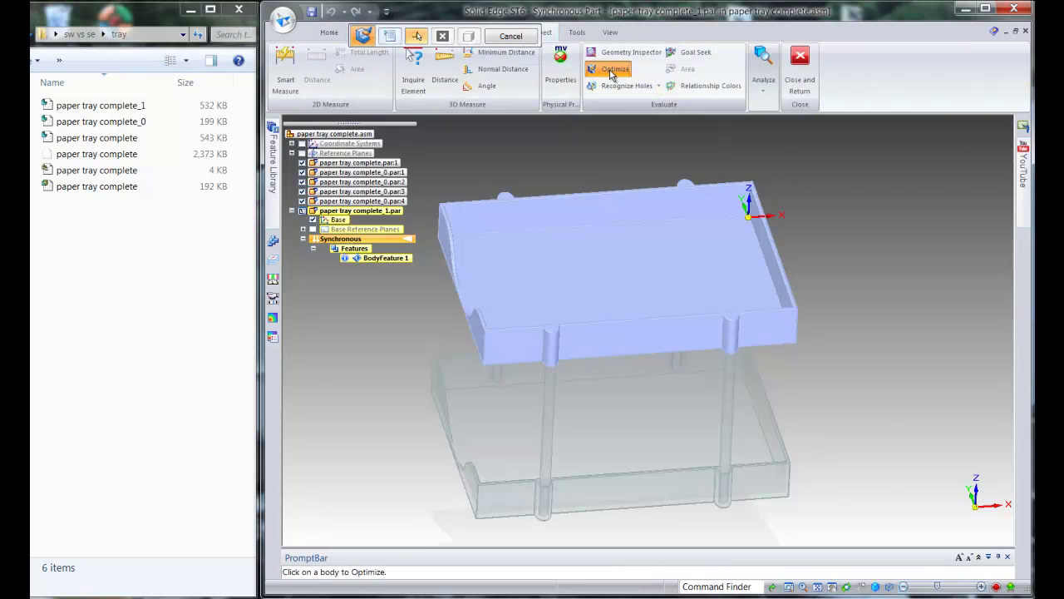
pyautogui.click(601, 262)
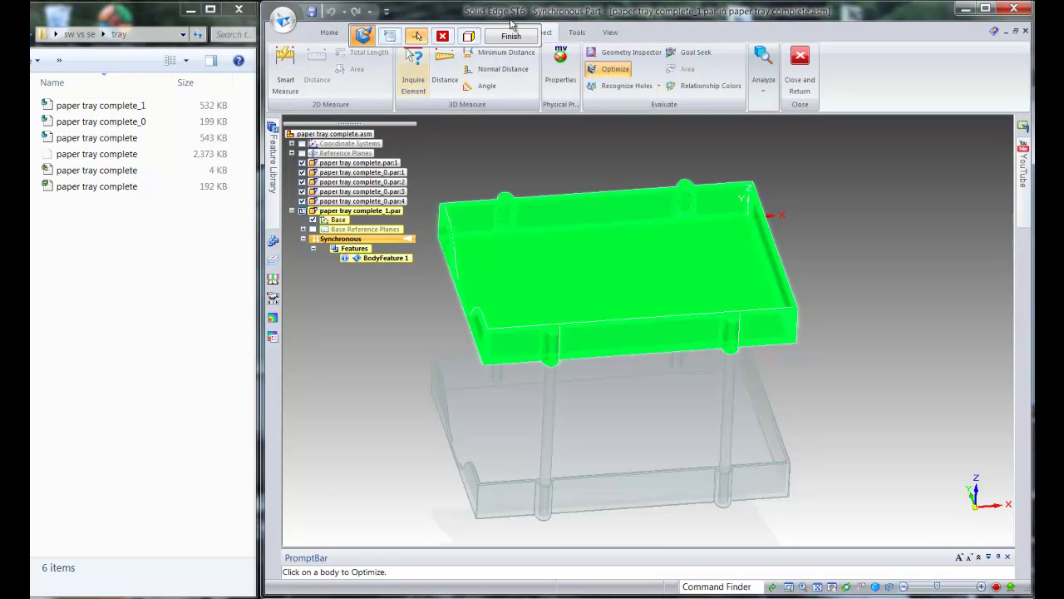
pyautogui.click(510, 36)
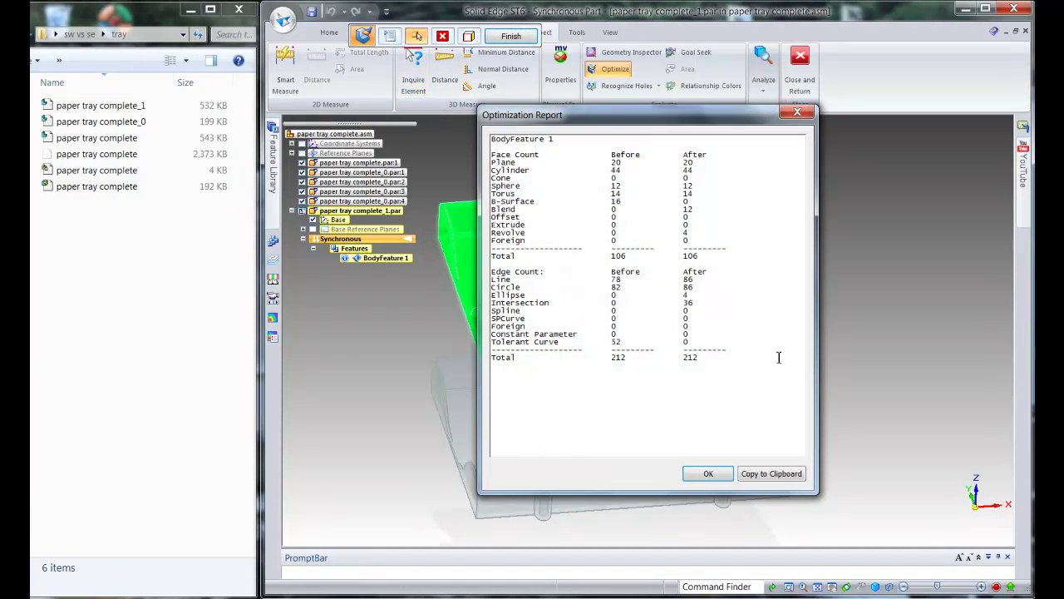
pyautogui.click(708, 474)
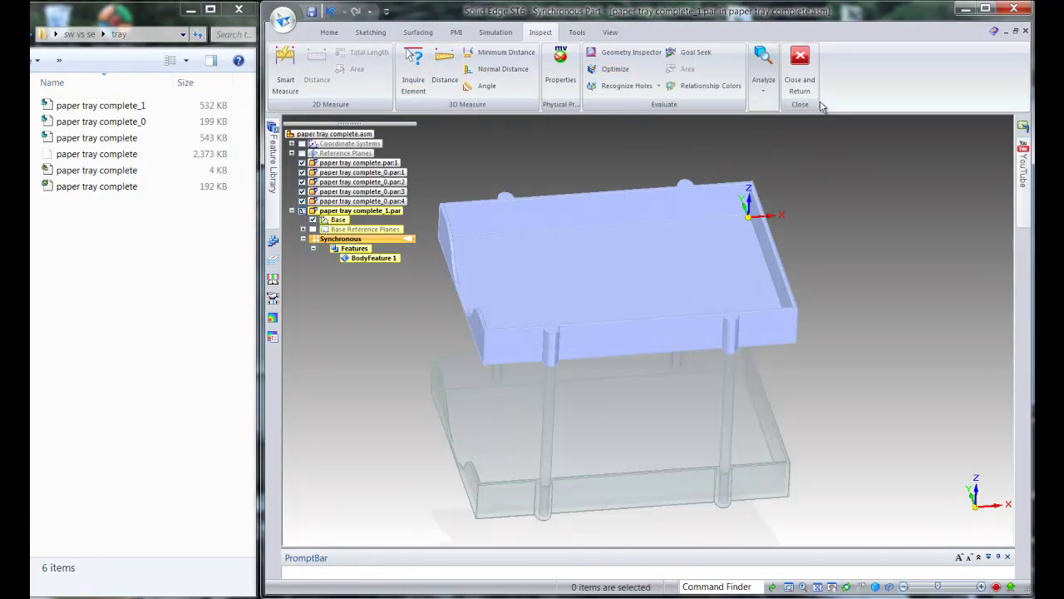
pyautogui.click(800, 71)
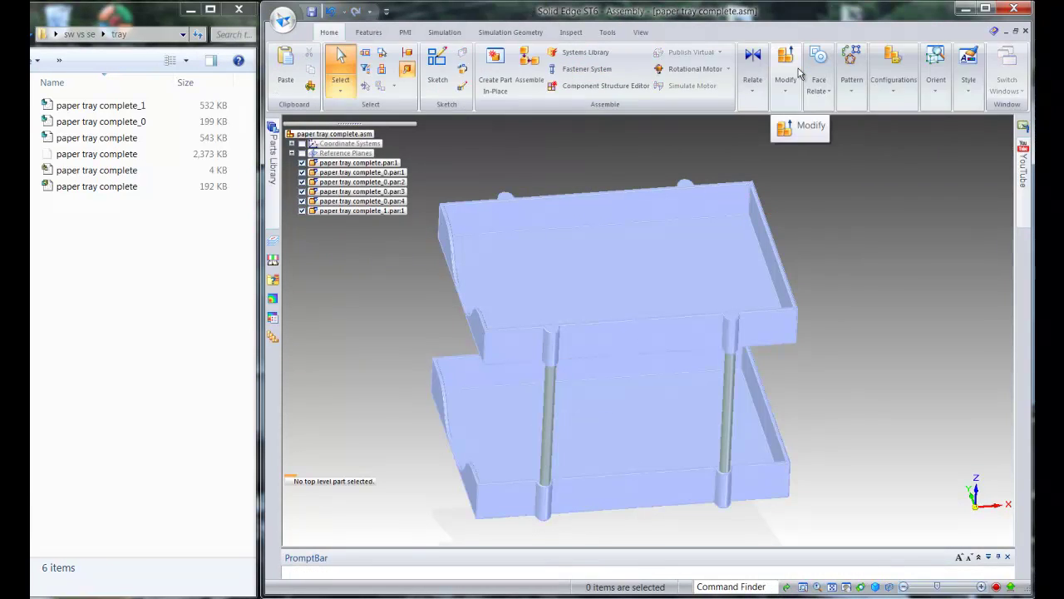
# - Edit the lower tray in place, optimize its imported body, and return to the assembly
pyautogui.rightClick(631, 436)
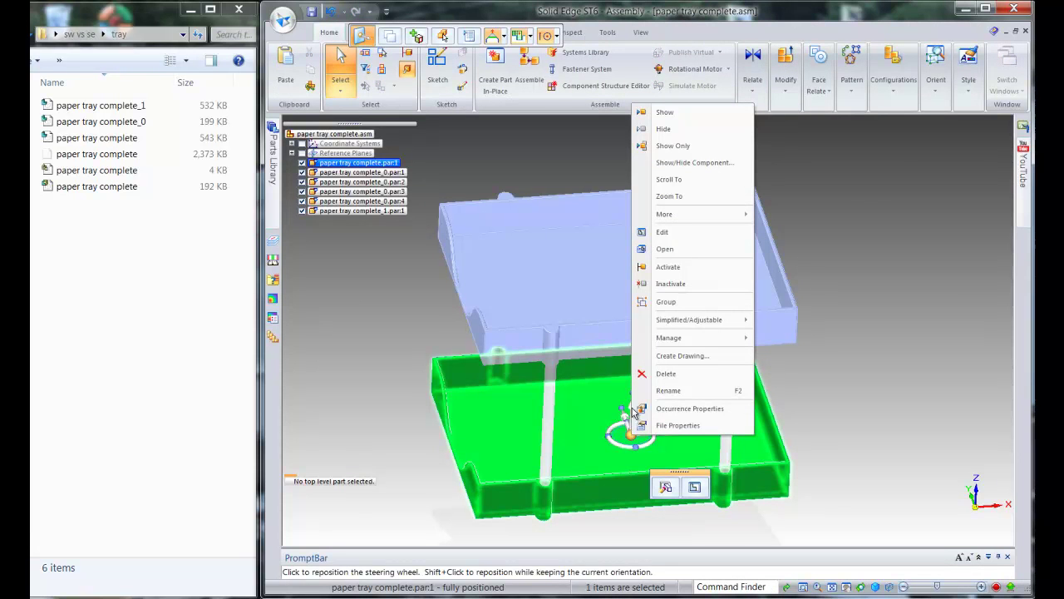
pyautogui.click(656, 234)
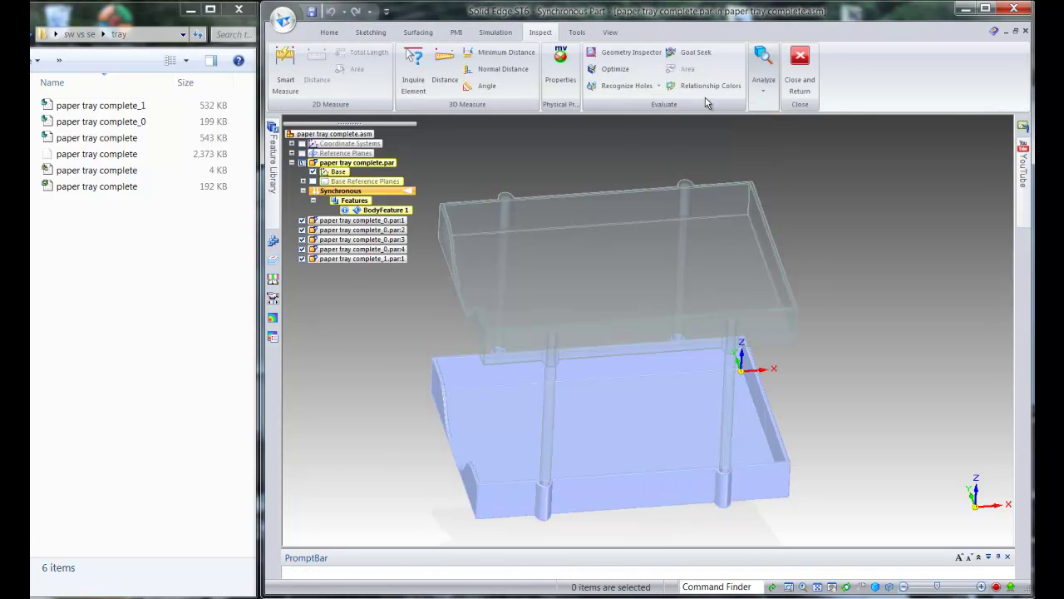
pyautogui.click(613, 69)
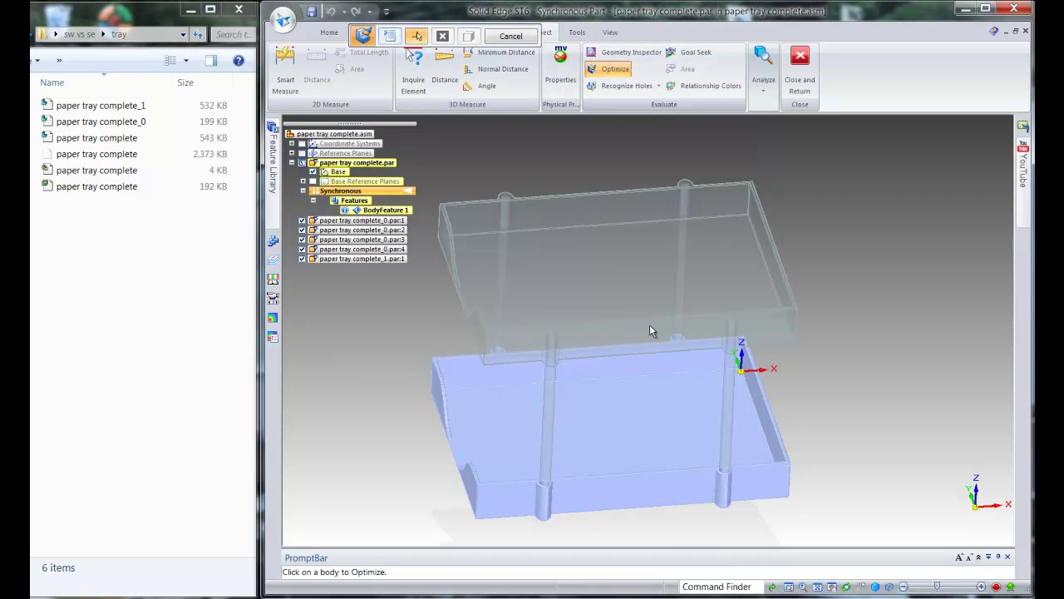
pyautogui.click(645, 446)
pyautogui.click(511, 37)
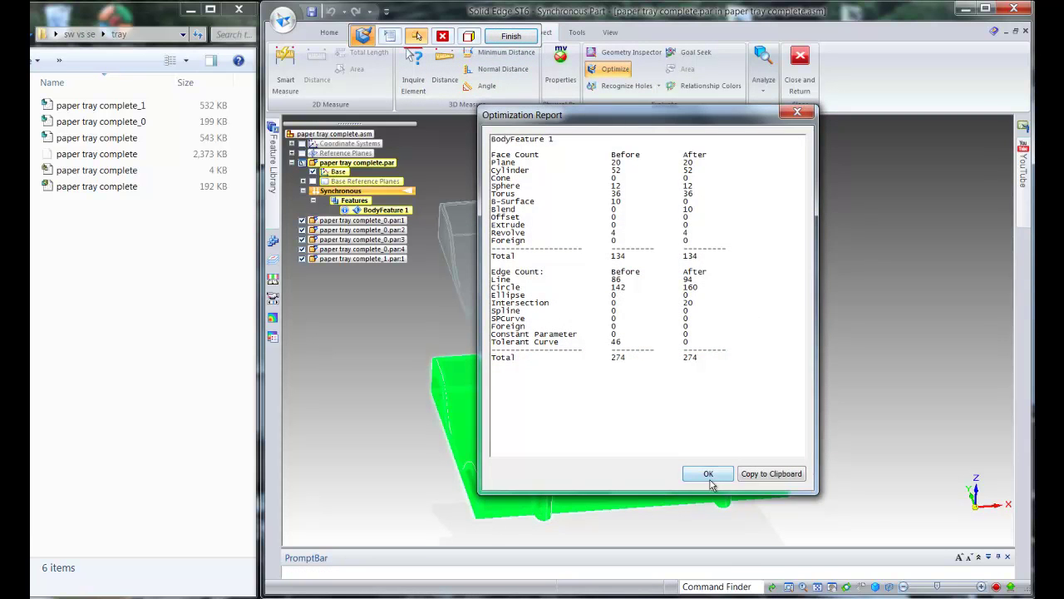
pyautogui.click(707, 474)
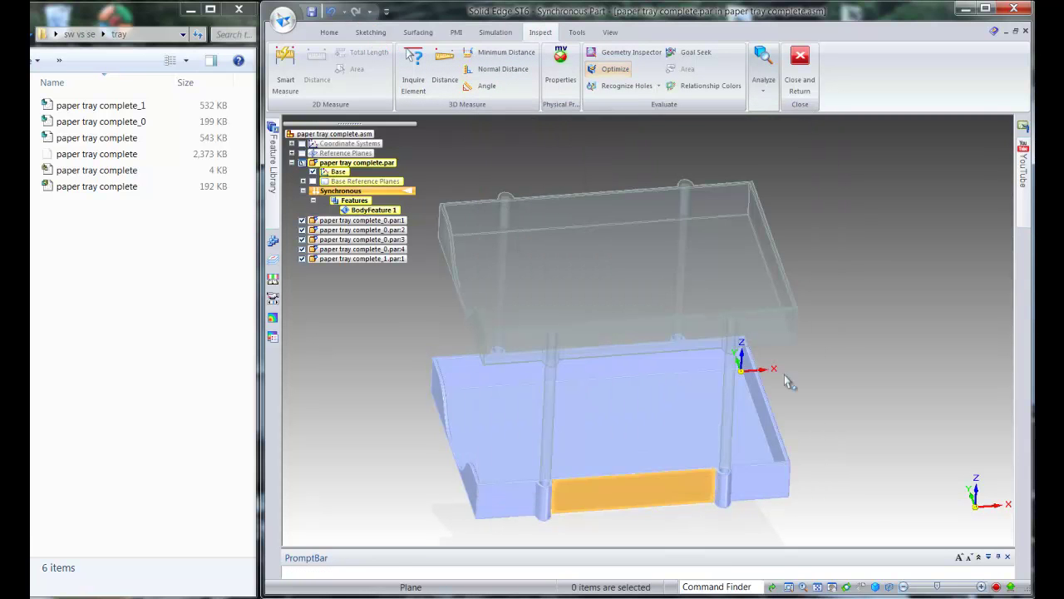
pyautogui.click(802, 75)
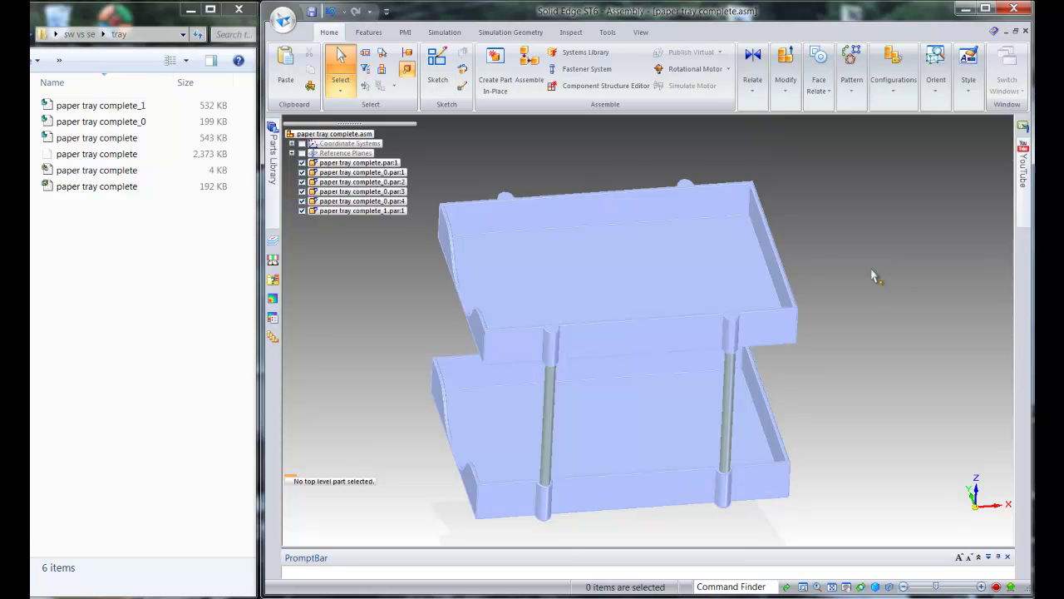
# - Try to open the upper tray part in its own window
pyautogui.rightClick(644, 257)
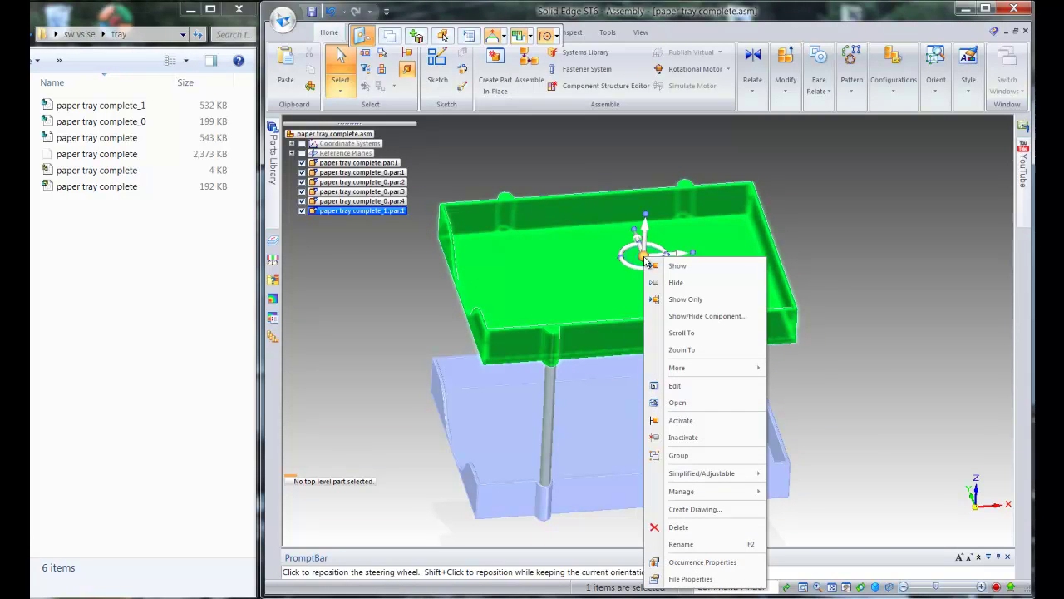
pyautogui.click(679, 403)
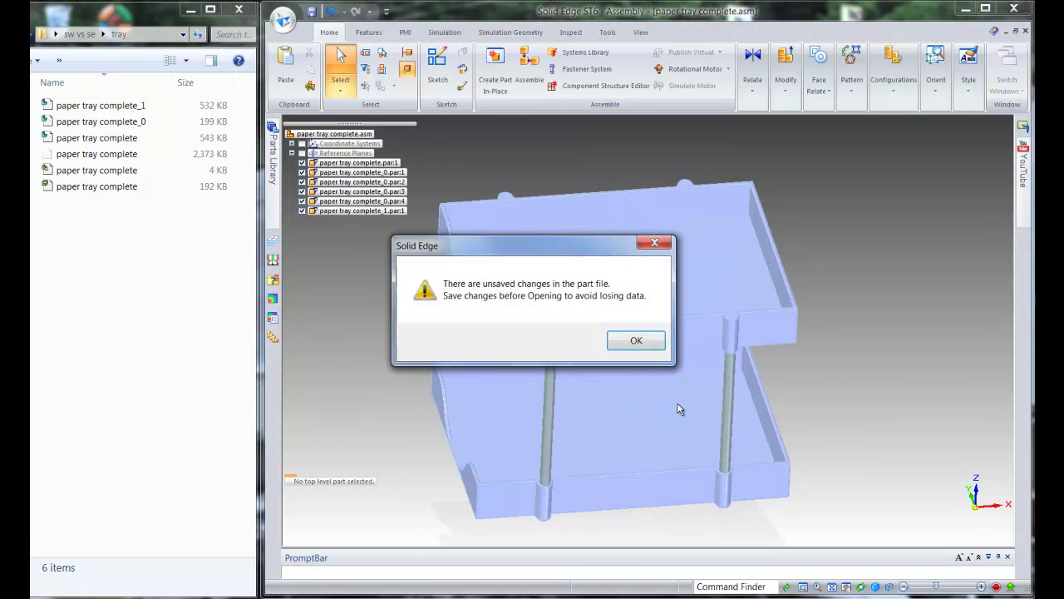
pyautogui.click(640, 341)
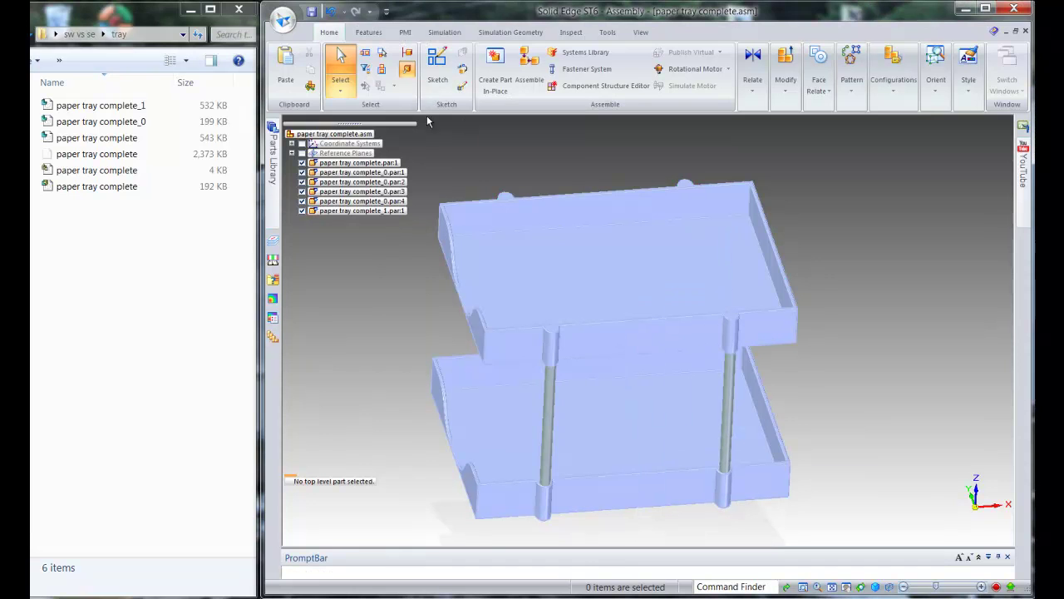
# - Save the assembly and open the upper tray part, paper tray complete_1.par, in its own window
pyautogui.click(311, 11)
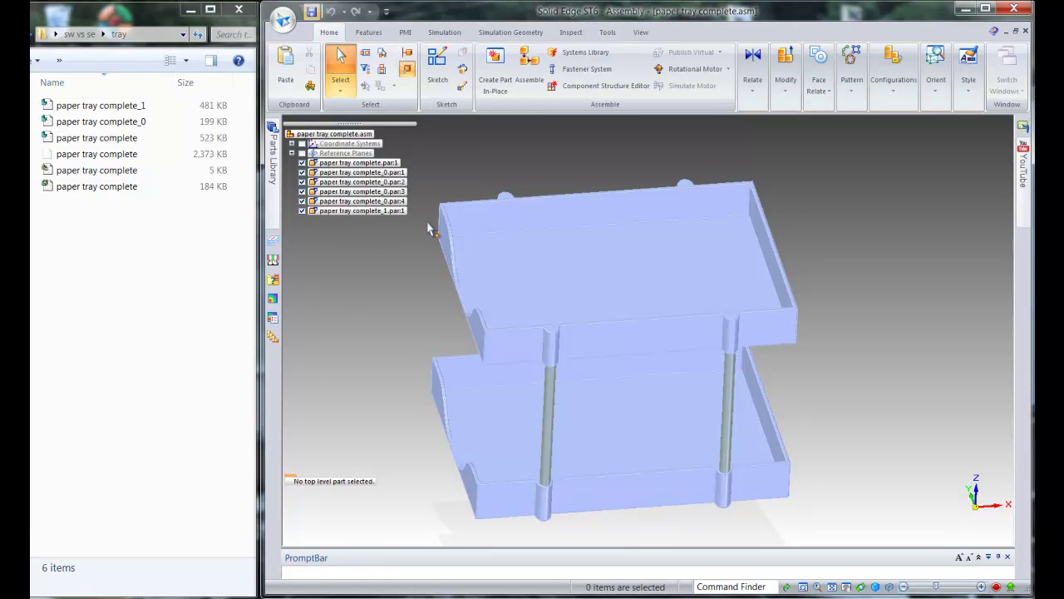
pyautogui.rightClick(629, 268)
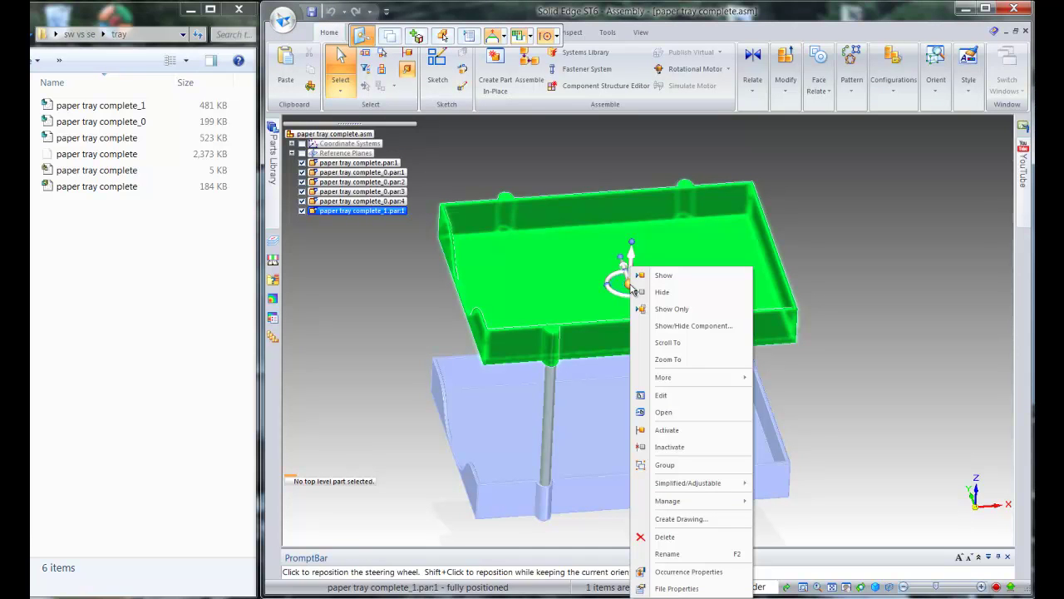
pyautogui.click(675, 414)
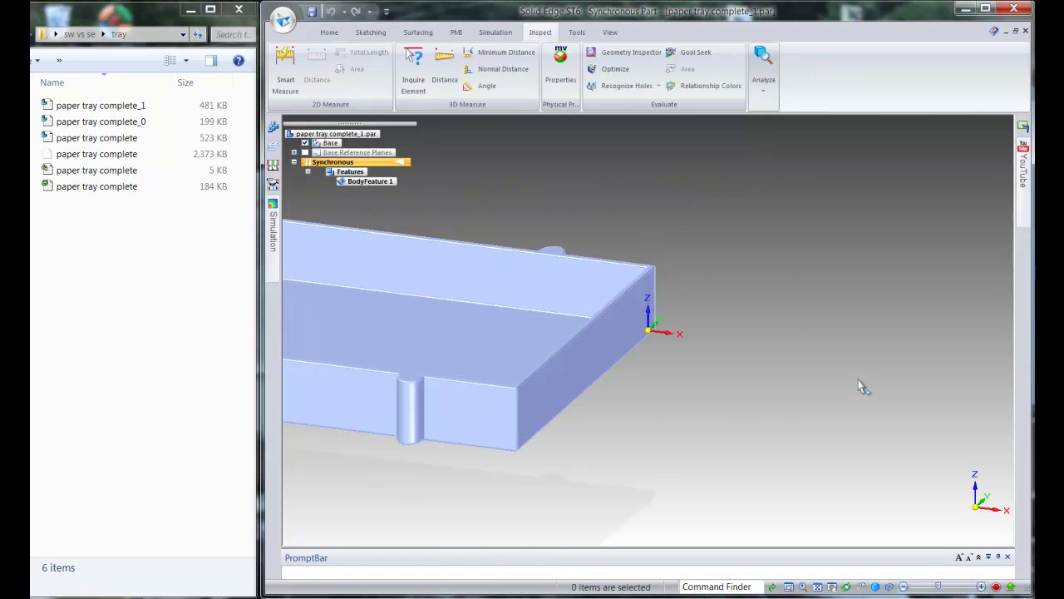
# - Move the tray's negative-Y long wall, with its two post bosses and adjoining notched end-wall section, outward by 1.5 along Y
pyautogui.moveTo(643, 405); pyautogui.dragTo(682, 475, button='middle')
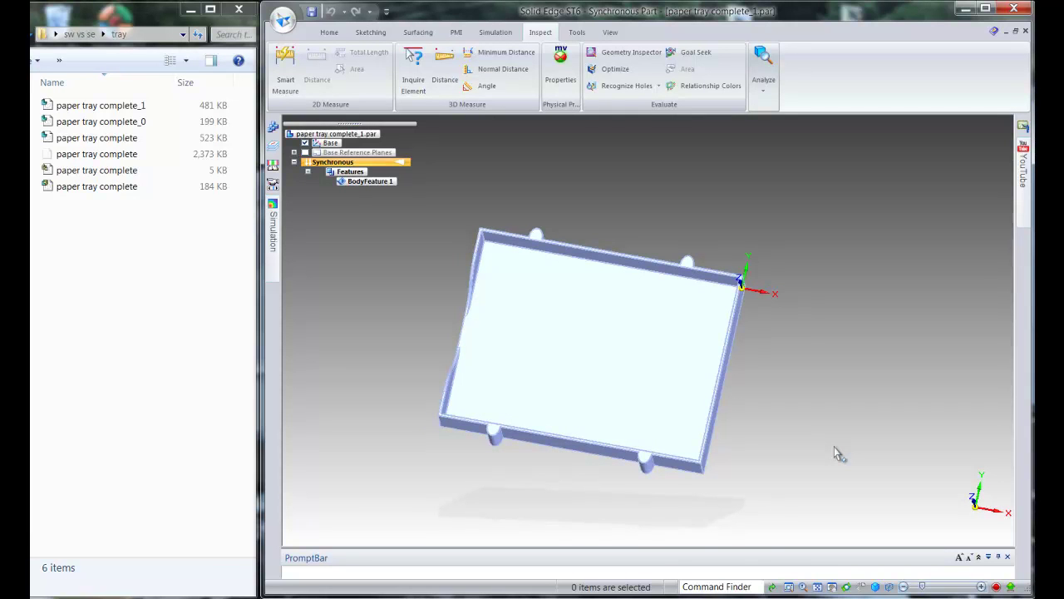
pyautogui.hotkey('ctrl', 't')
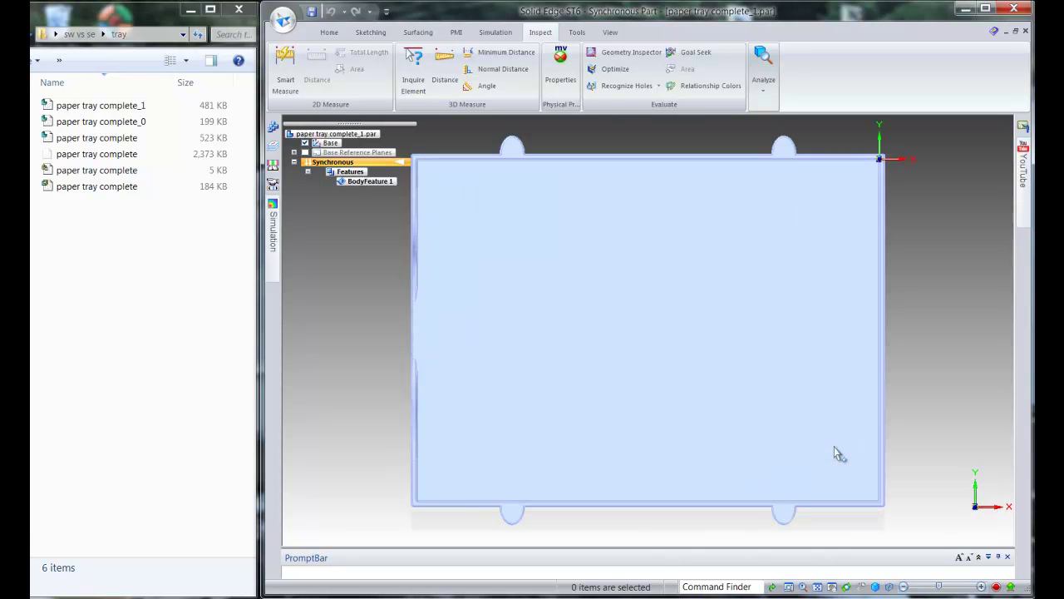
pyautogui.scroll(-1, 931, 318)
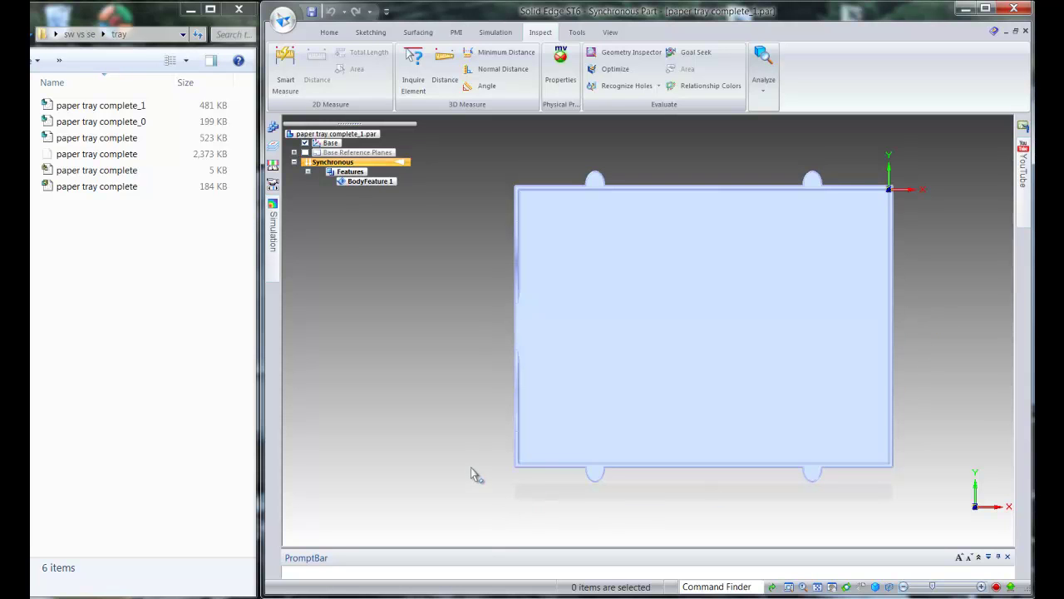
pyautogui.moveTo(478, 329); pyautogui.dragTo(923, 512)
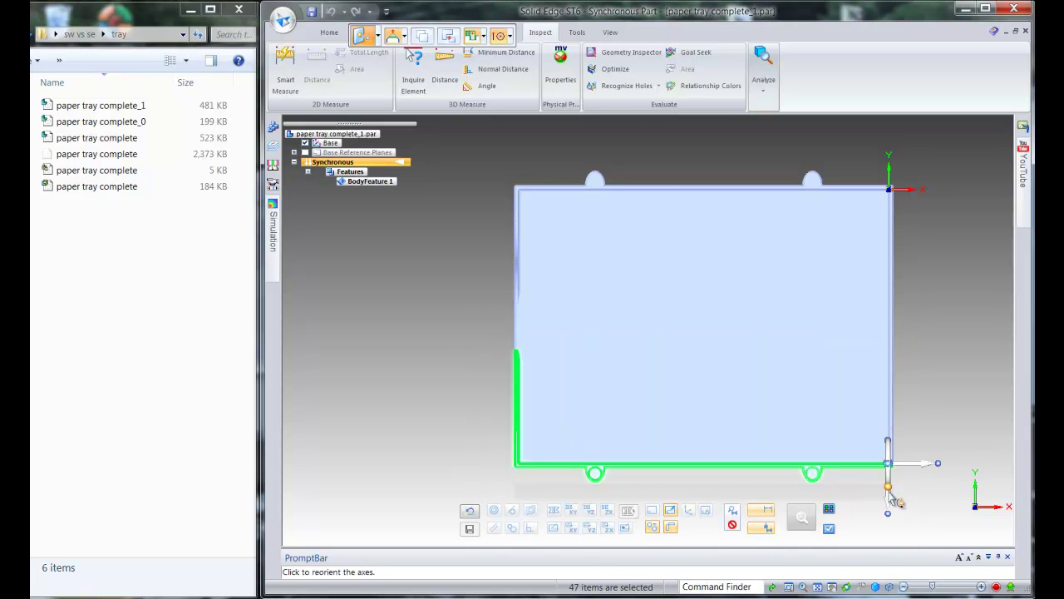
pyautogui.click(888, 502)
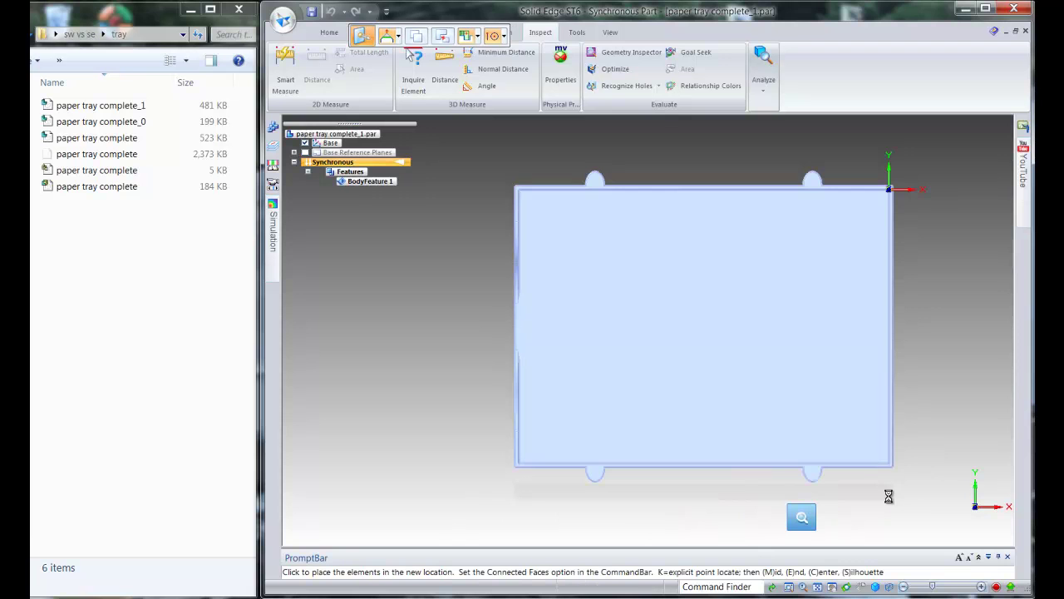
pyautogui.write('1.5')
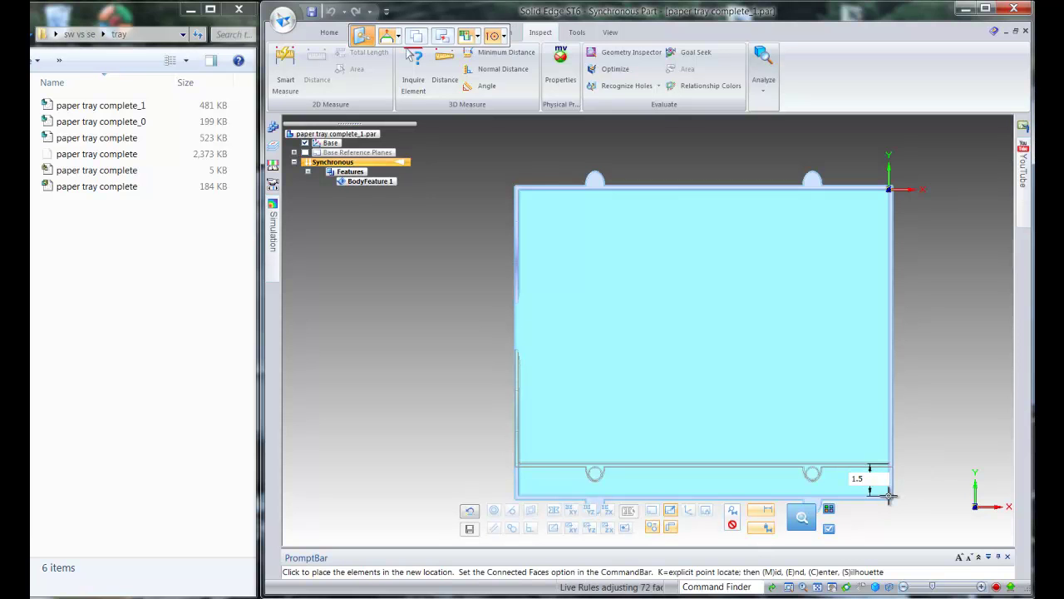
pyautogui.press('Return')
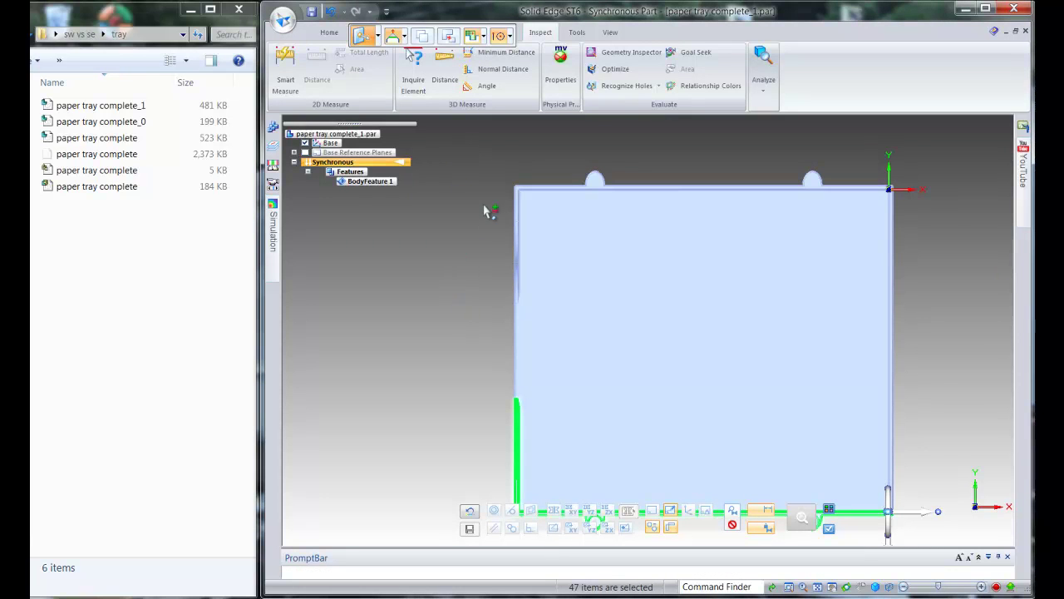
pyautogui.click(407, 351)
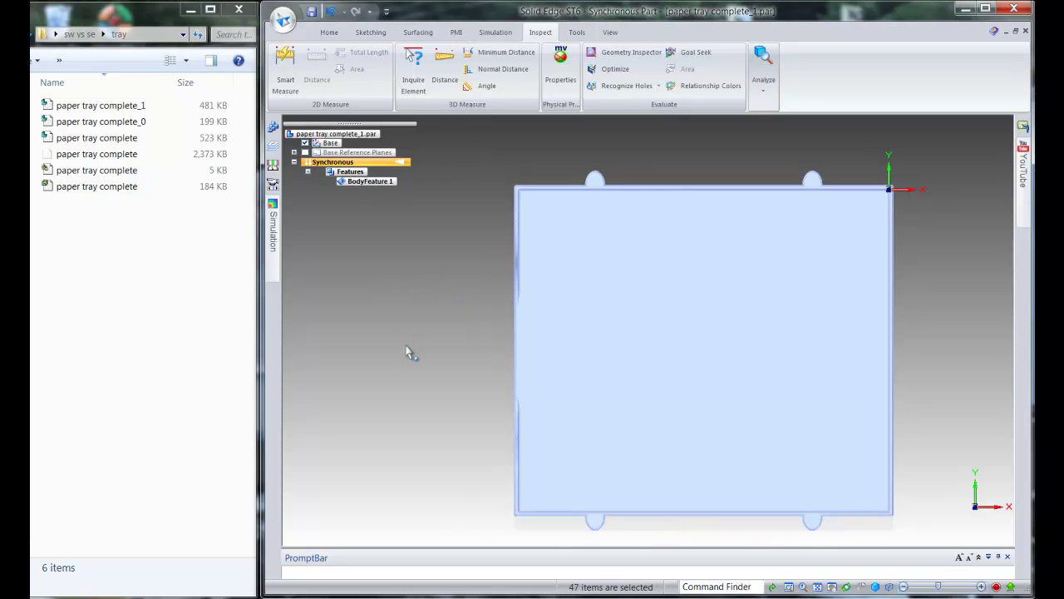
# - Try to move only the tray's notched end wall outward by 1.5 in along negative X, and undo that move
pyautogui.moveTo(468, 151); pyautogui.dragTo(552, 532)
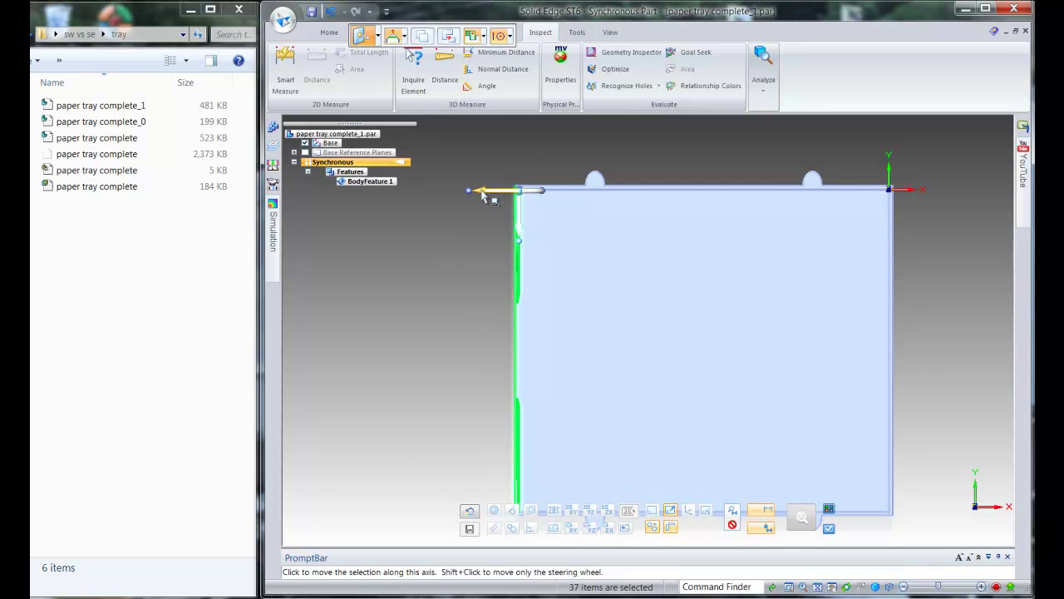
pyautogui.click(482, 192)
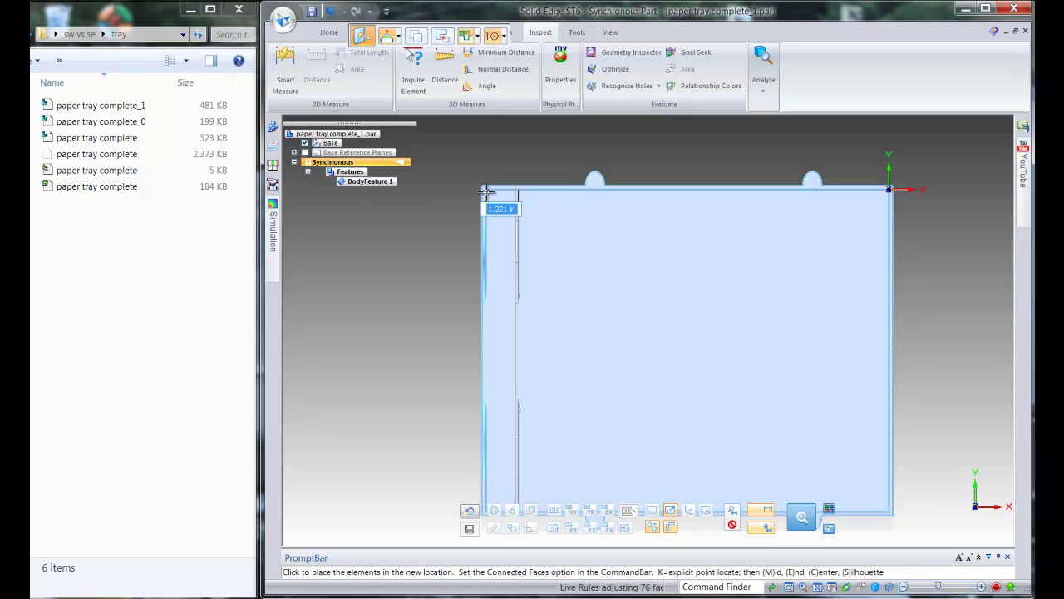
pyautogui.write('1.5')
pyautogui.press('Return')
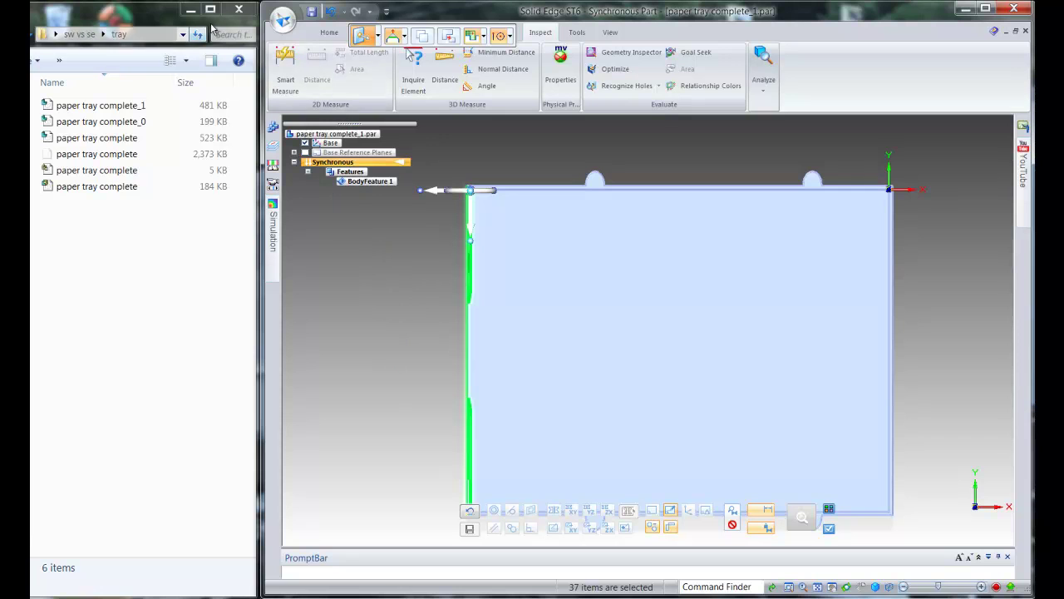
pyautogui.click(330, 11)
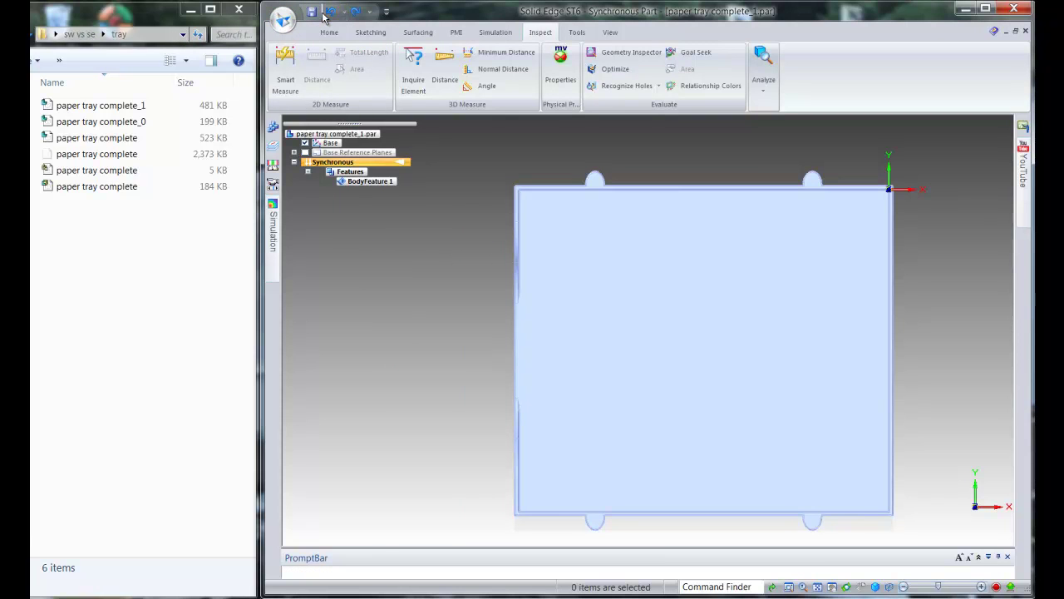
# - Move the notched end wall together with its two nearest post bosses outward by 1.5 in along negative X
pyautogui.moveTo(484, 147); pyautogui.dragTo(625, 537)
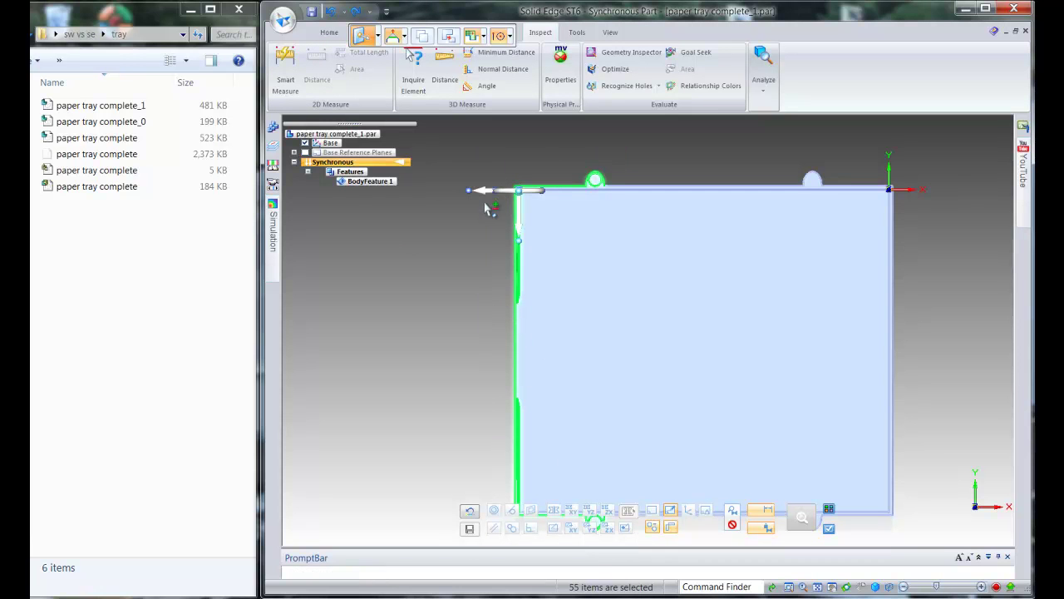
pyautogui.click(485, 195)
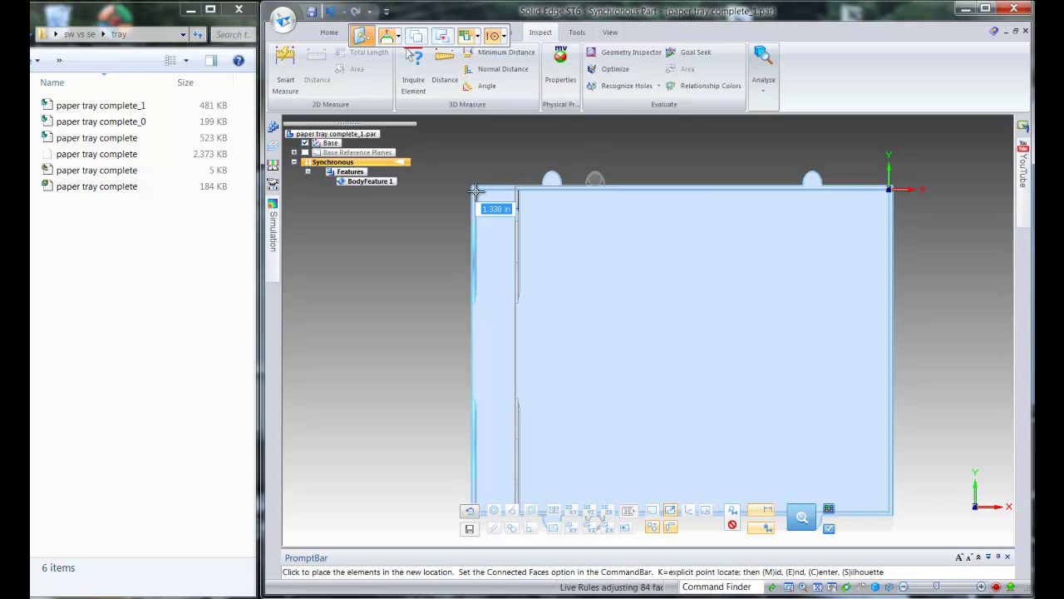
pyautogui.write('1.5')
pyautogui.press('Return')
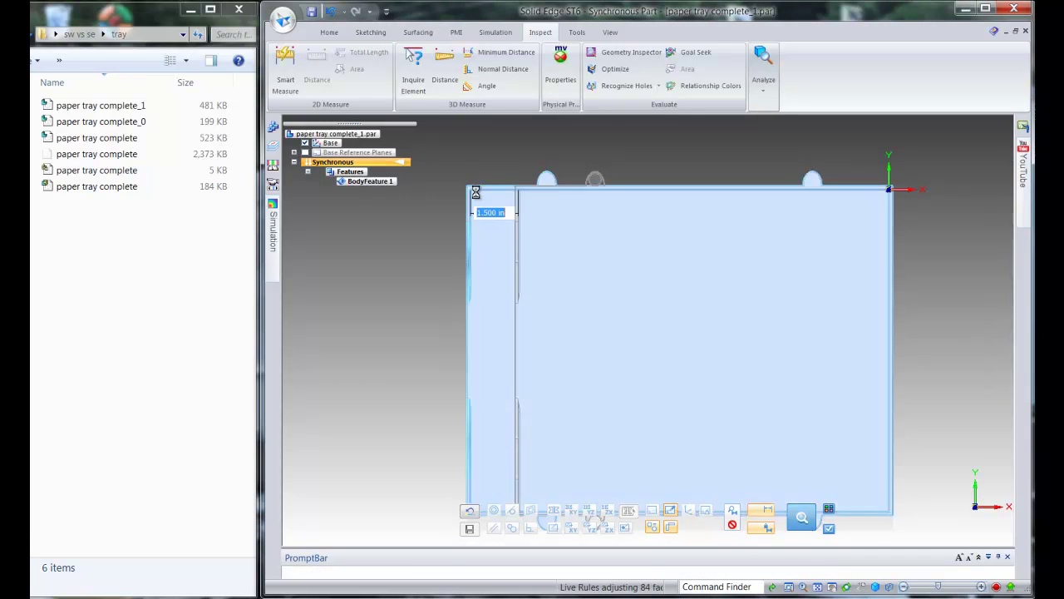
pyautogui.moveTo(376, 423); pyautogui.dragTo(371, 312, button='middle')
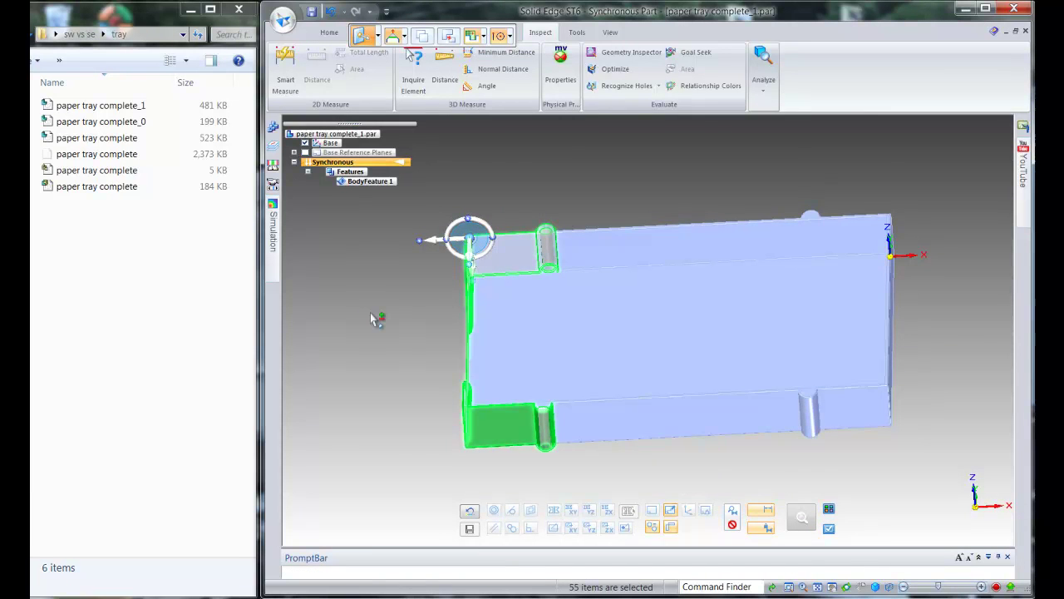
pyautogui.click(383, 317)
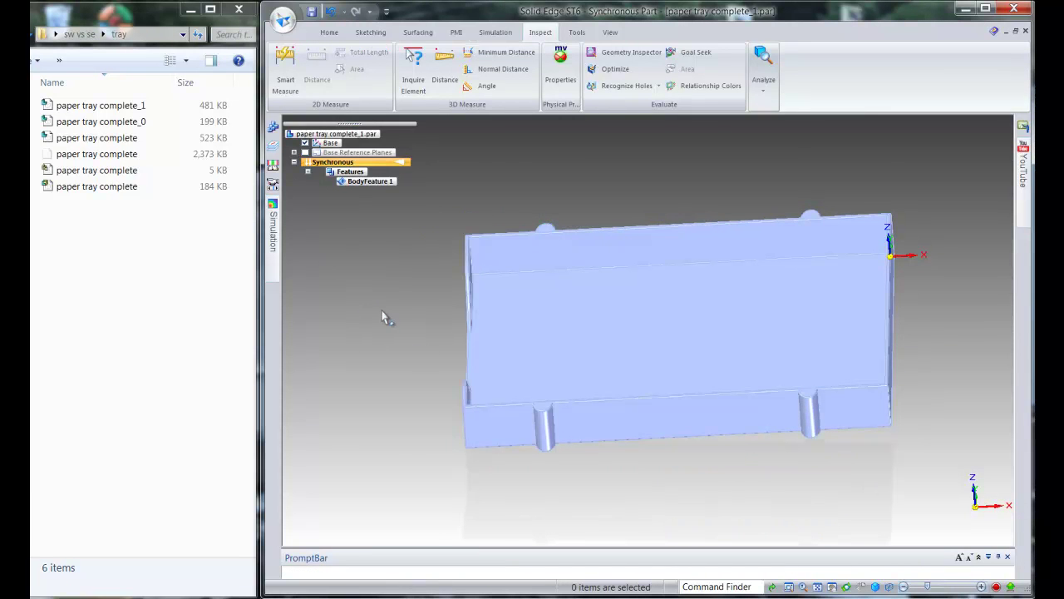
# - Save and close the upper tray part, and open the lower tray, paper tray complete.par, in its own window
pyautogui.click(311, 13)
pyautogui.click(1025, 31)
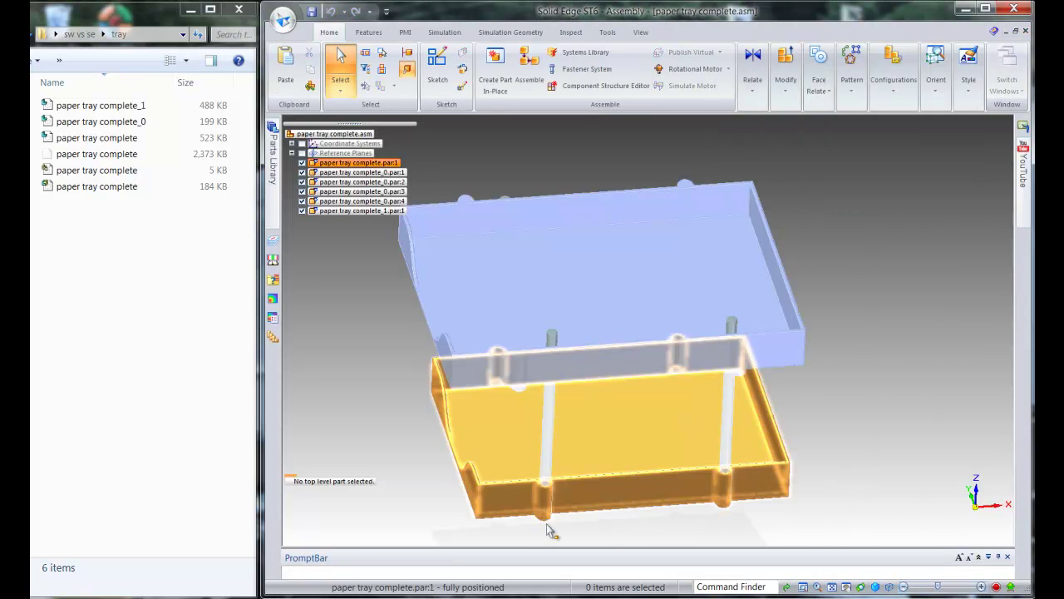
pyautogui.rightClick(631, 436)
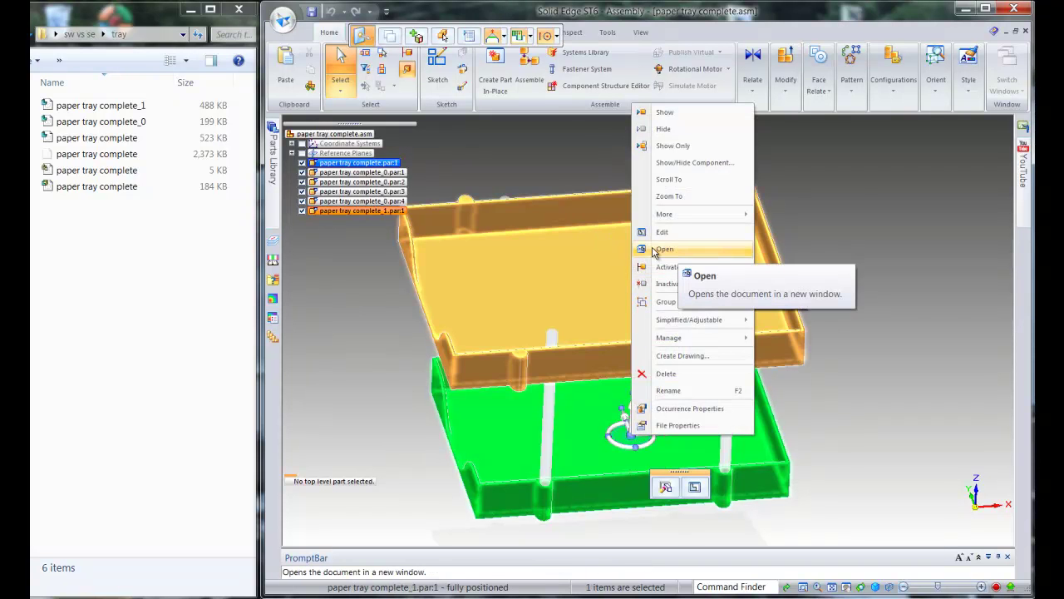
pyautogui.click(679, 252)
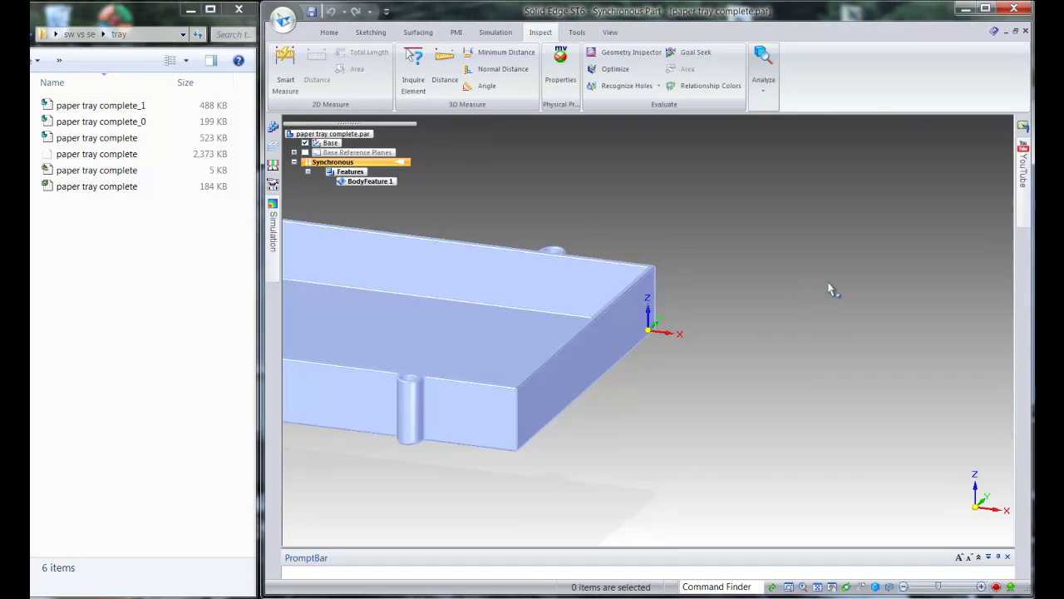
# - Move the lower tray's negative-Y long wall, with its two post bosses and adjoining notched end-wall section, outward by 1.5 in along Y
pyautogui.hotkey('ctrl', 't')
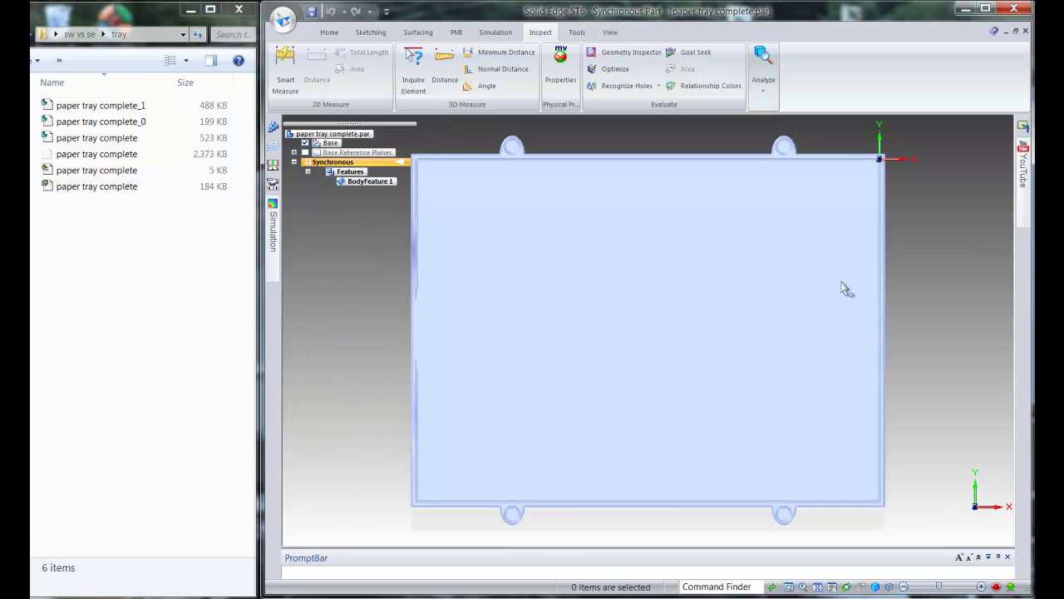
pyautogui.scroll(-1, 580, 316)
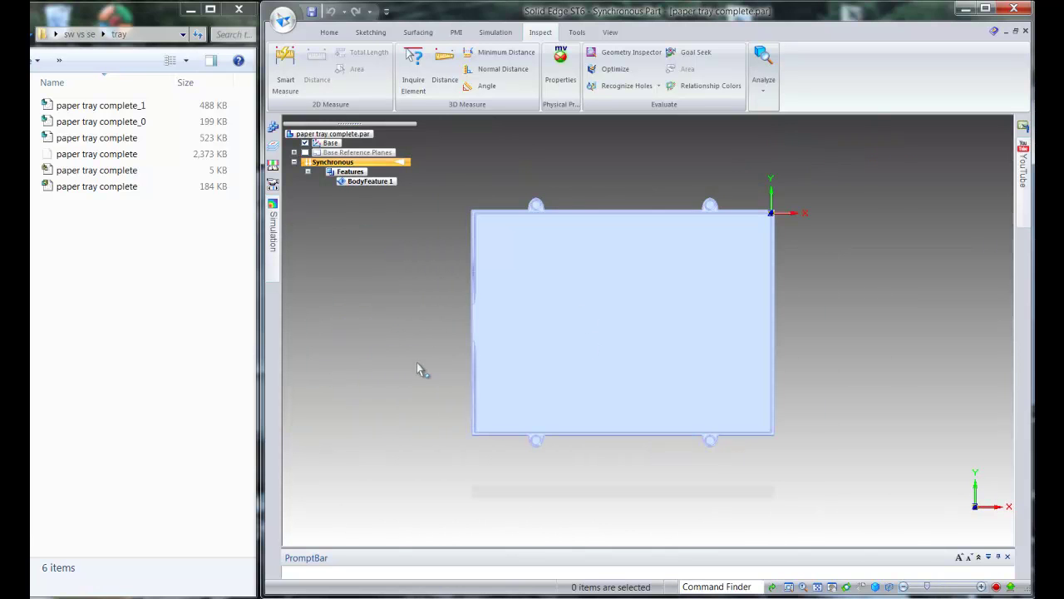
pyautogui.moveTo(430, 318); pyautogui.dragTo(793, 471)
pyautogui.click(529, 473)
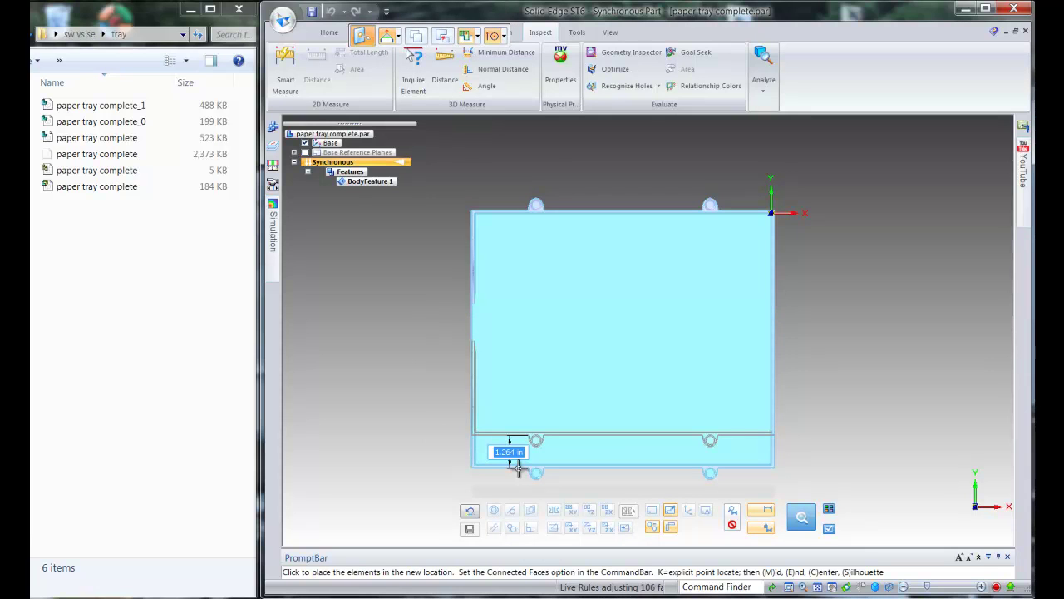
pyautogui.write('1.5')
pyautogui.press('Return')
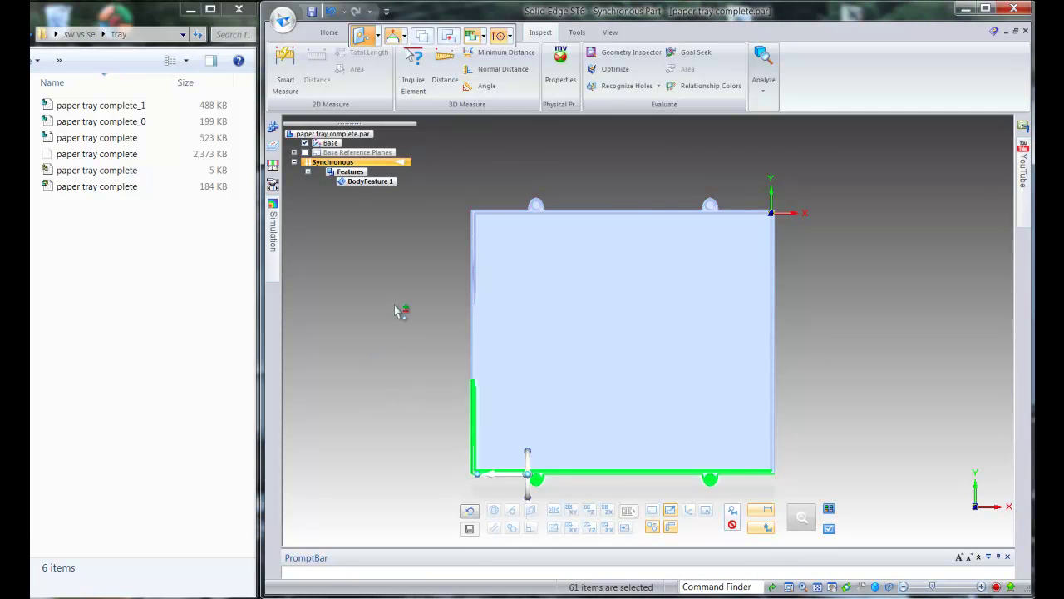
# - Move the lower tray's notched end wall and its two nearest post bosses outward by 1.5 in along negative X
pyautogui.moveTo(438, 173); pyautogui.dragTo(565, 500)
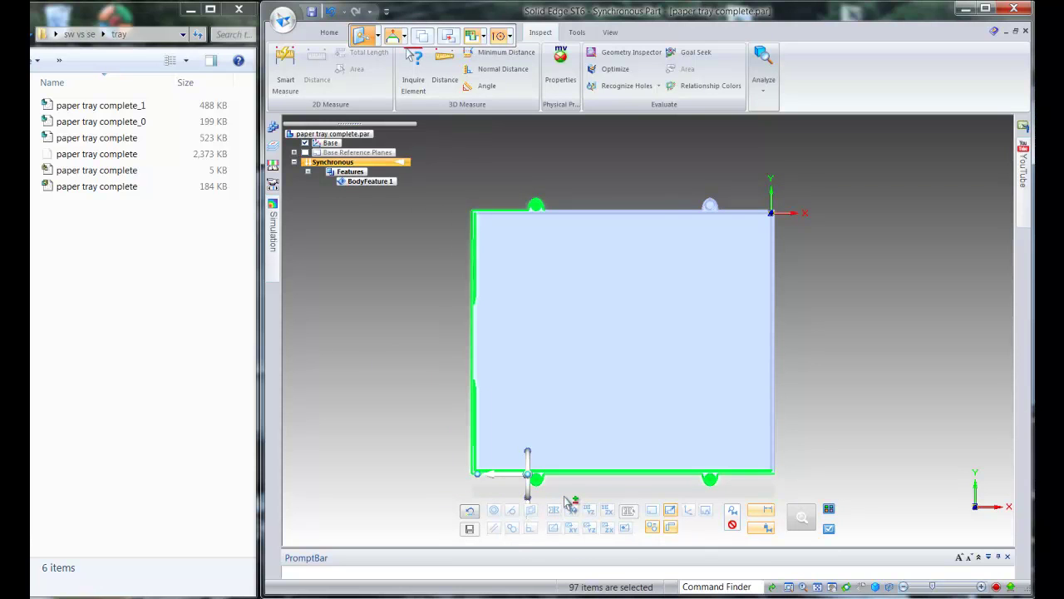
pyautogui.click(394, 428)
pyautogui.moveTo(455, 189); pyautogui.dragTo(571, 508)
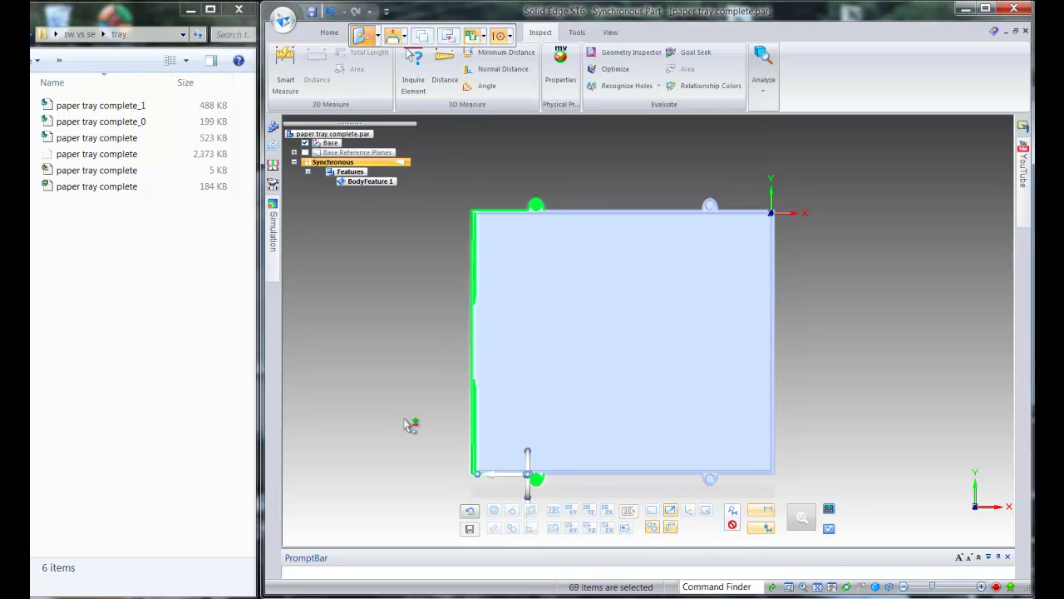
pyautogui.click(492, 480)
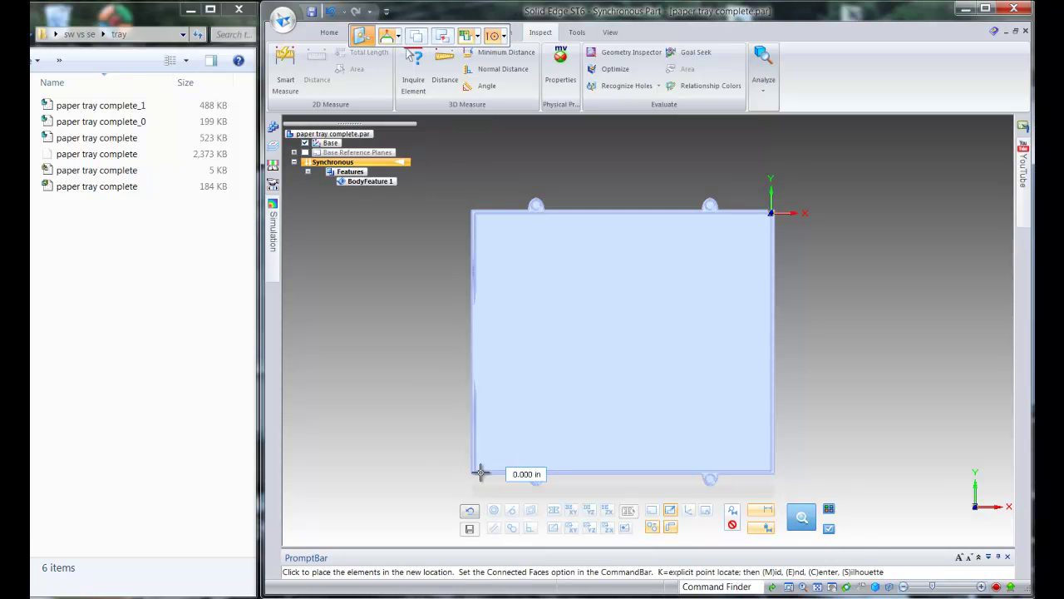
pyautogui.write('1.')
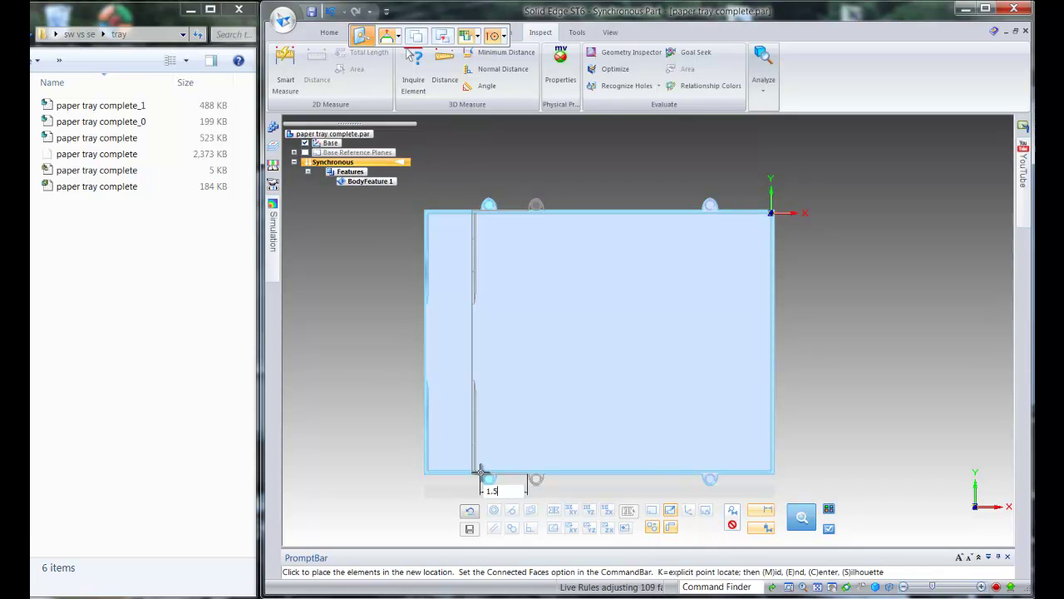
pyautogui.write('5')
pyautogui.press('Return')
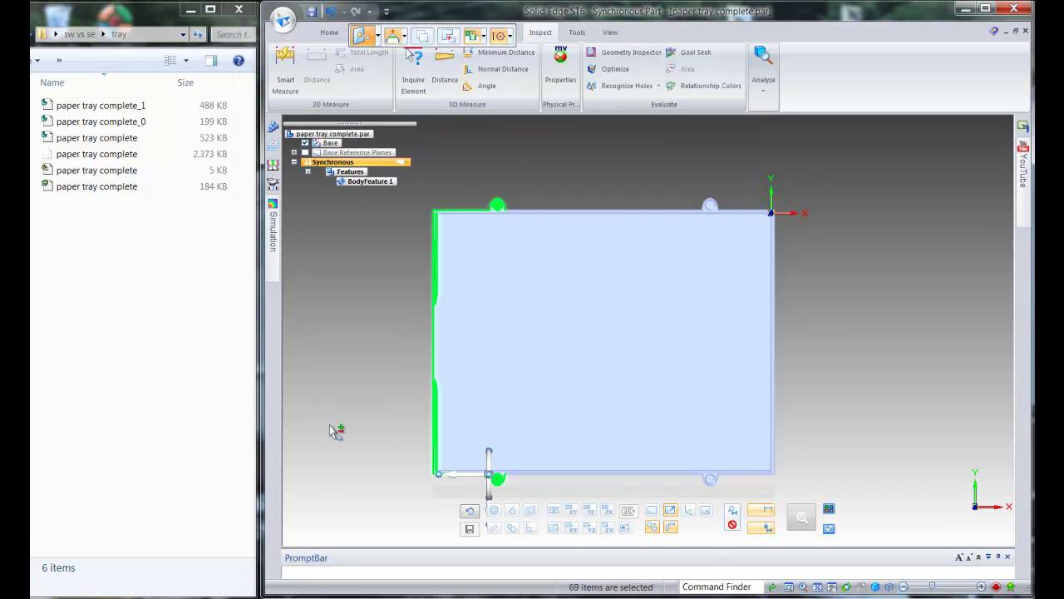
pyautogui.click(330, 426)
# - Save the resized lower tray part and close it to return to the assembly
pyautogui.moveTo(831, 497); pyautogui.dragTo(821, 388, button='middle')
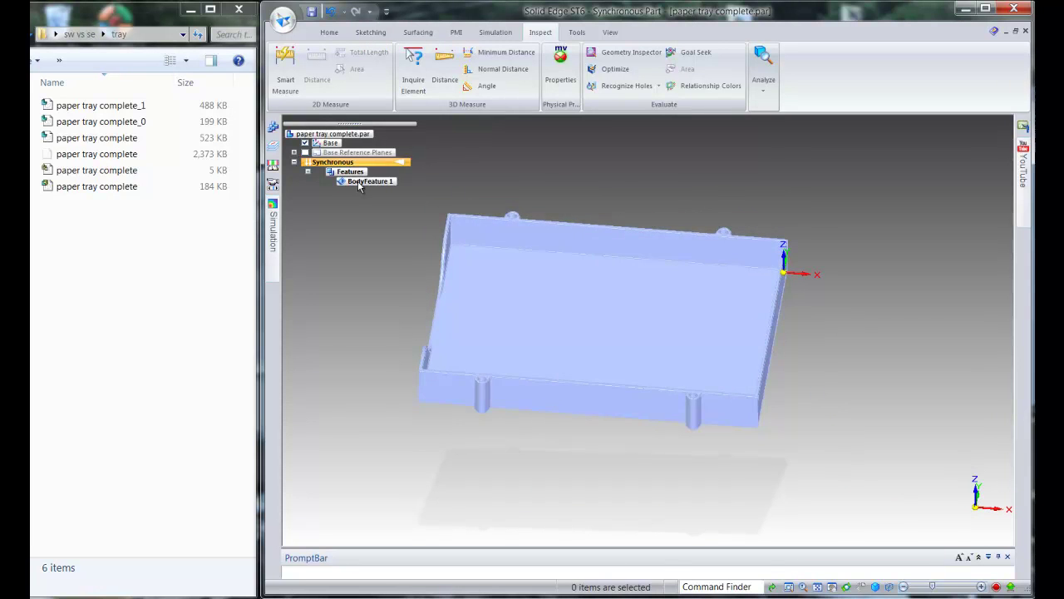
pyautogui.click(312, 13)
pyautogui.click(1027, 33)
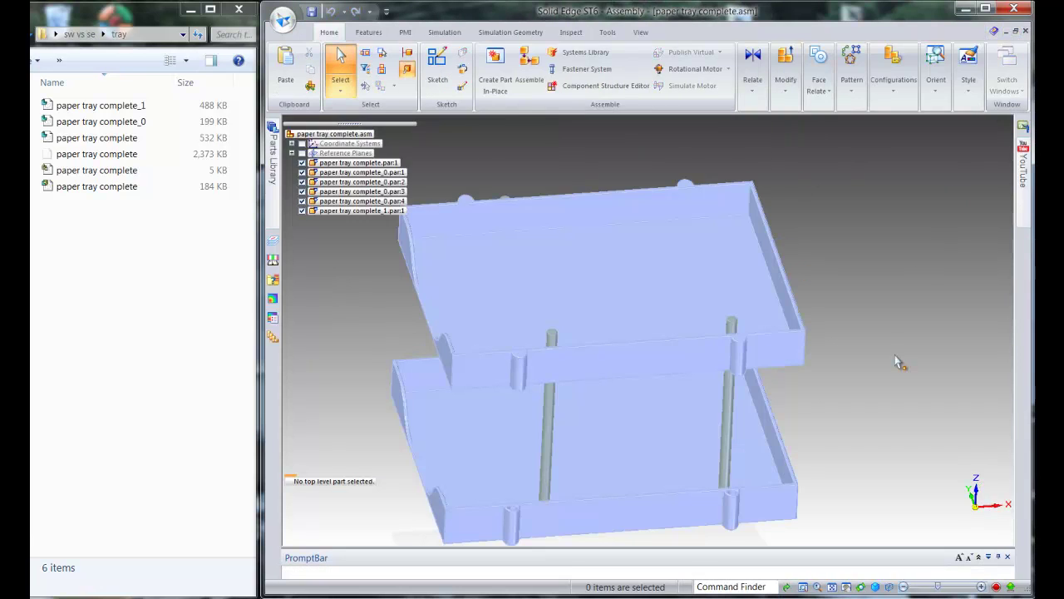
# - Move the post paper tray complete_0.par:3 by 1.5 in along negative Y to the center of the lower tray's nearest boss hole
pyautogui.moveTo(880, 429); pyautogui.dragTo(905, 339, button='middle')
pyautogui.moveTo(877, 388); pyautogui.dragTo(887, 432, button='middle')
pyautogui.click(737, 440)
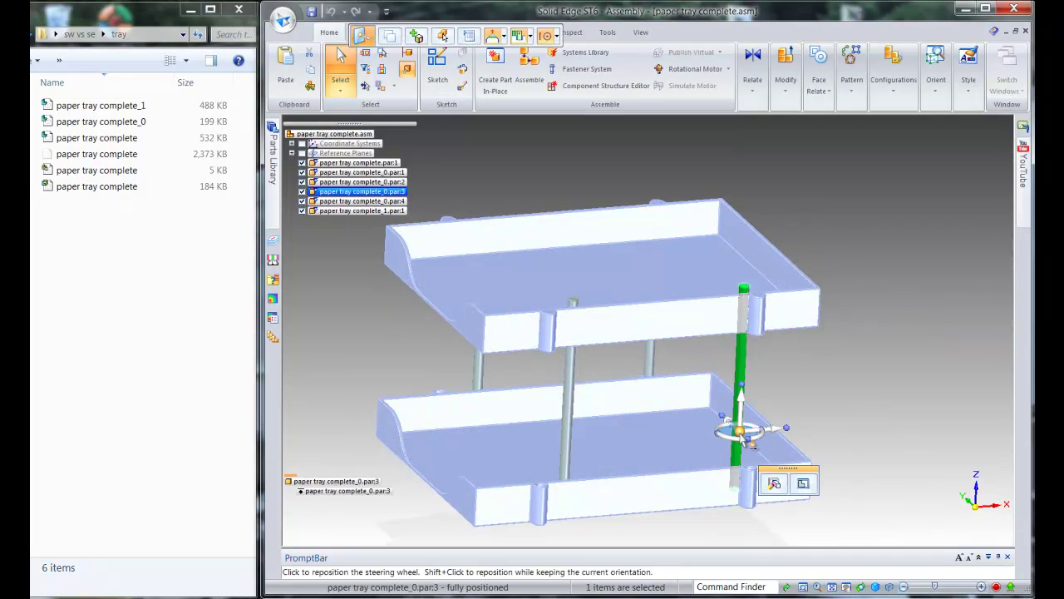
pyautogui.scroll(3, 747, 468)
pyautogui.scroll(-4, 752, 432)
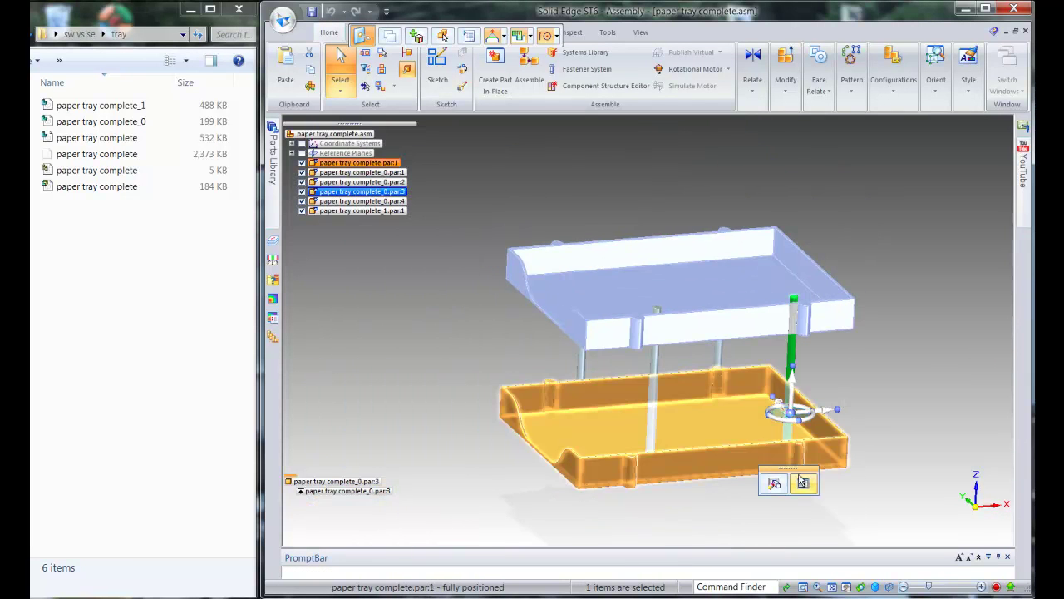
pyautogui.scroll(5, 811, 498)
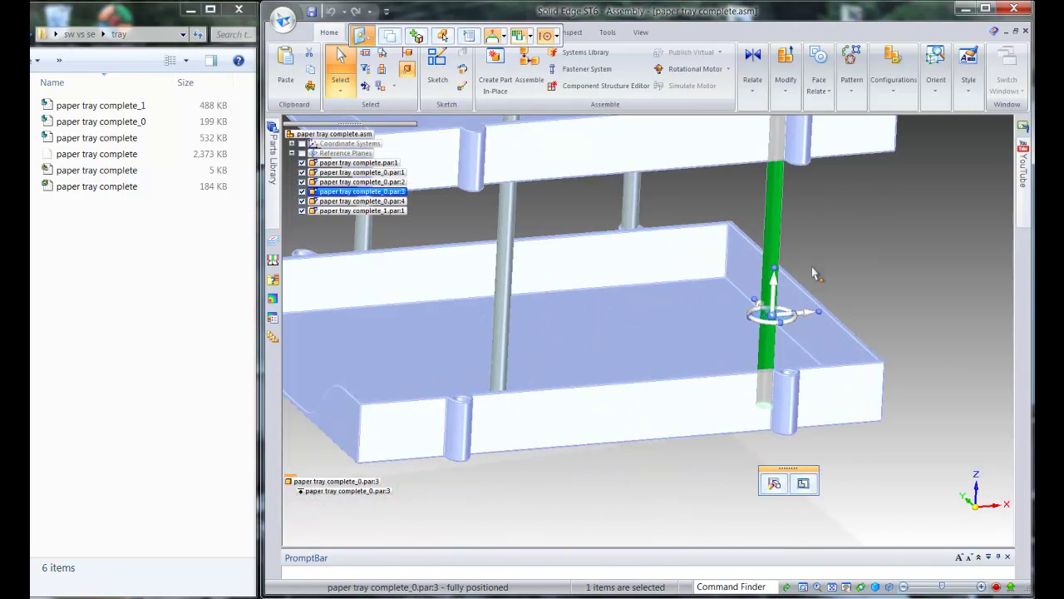
pyautogui.moveTo(773, 316)
pyautogui.mouseDown()
pyautogui.moveTo(752, 301)
pyautogui.moveTo(765, 320)
pyautogui.mouseUp()
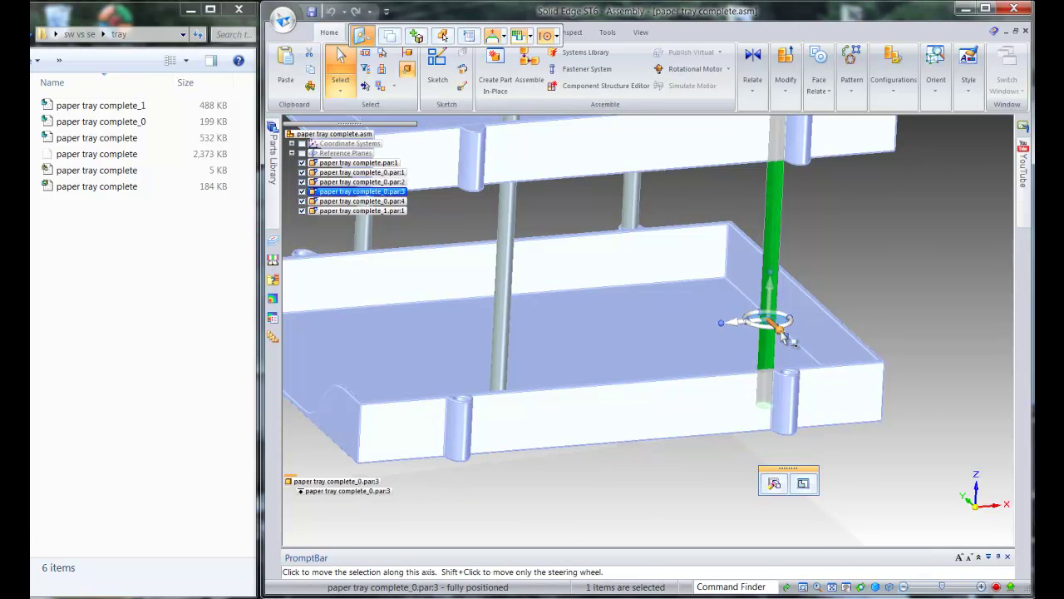
pyautogui.click(782, 332)
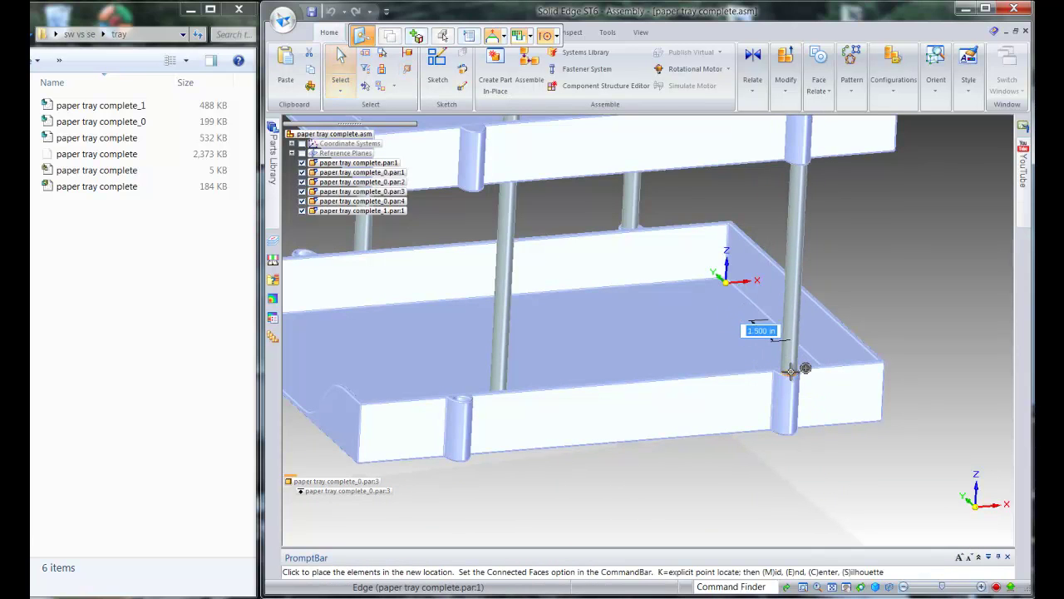
pyautogui.click(791, 371)
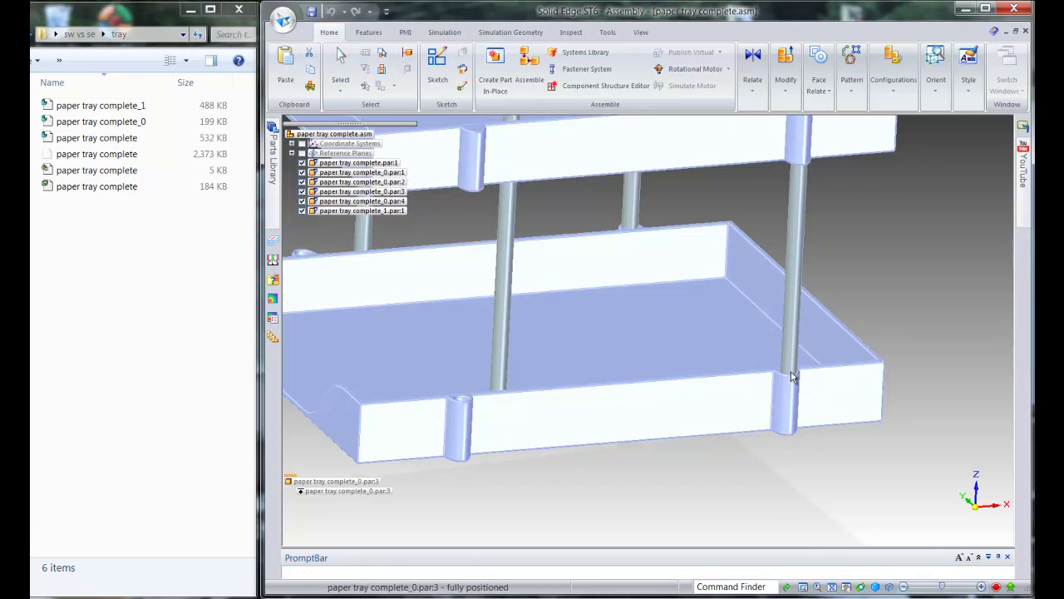
pyautogui.click(859, 493)
pyautogui.hotkey('ctrl', 'shift', 'f')
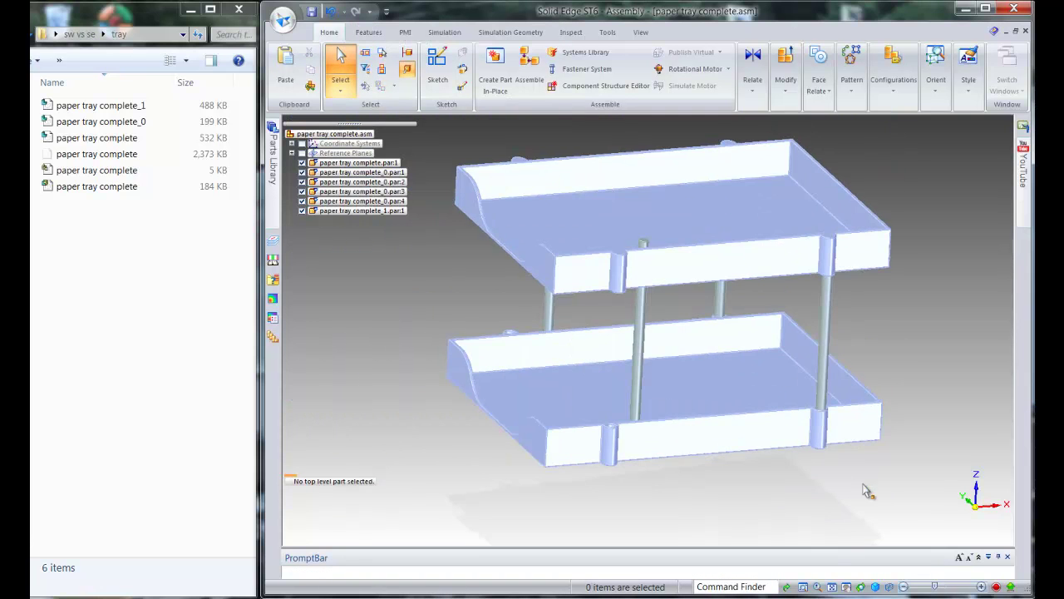
# - Move the post paper tray complete_0.par:4 in the horizontal plane to the center of the upper-face hole in its nearest tray boss
pyautogui.moveTo(691, 497); pyautogui.dragTo(758, 513, button='middle')
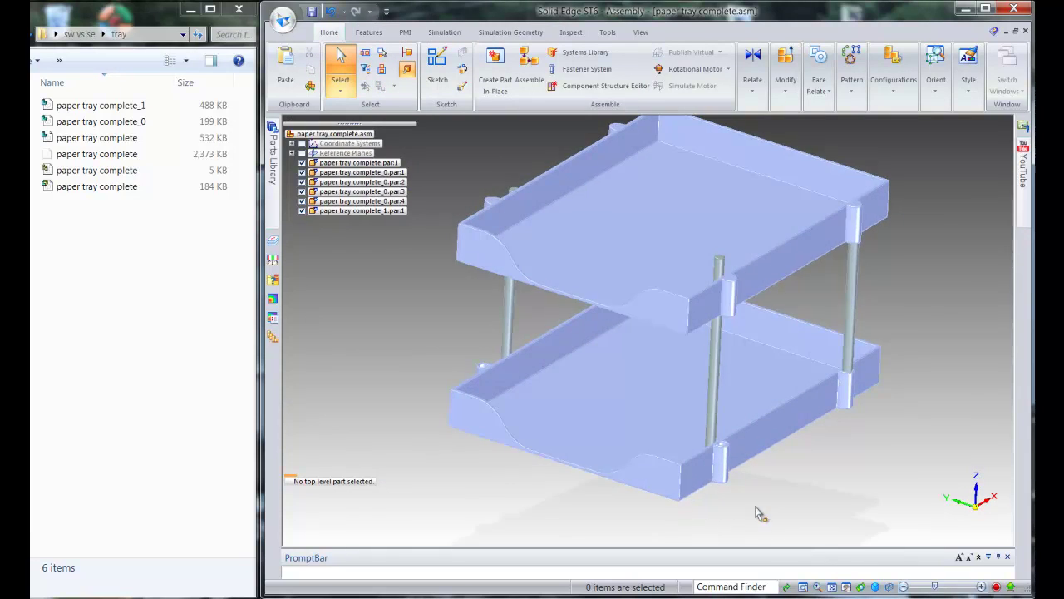
pyautogui.scroll(5, 745, 504)
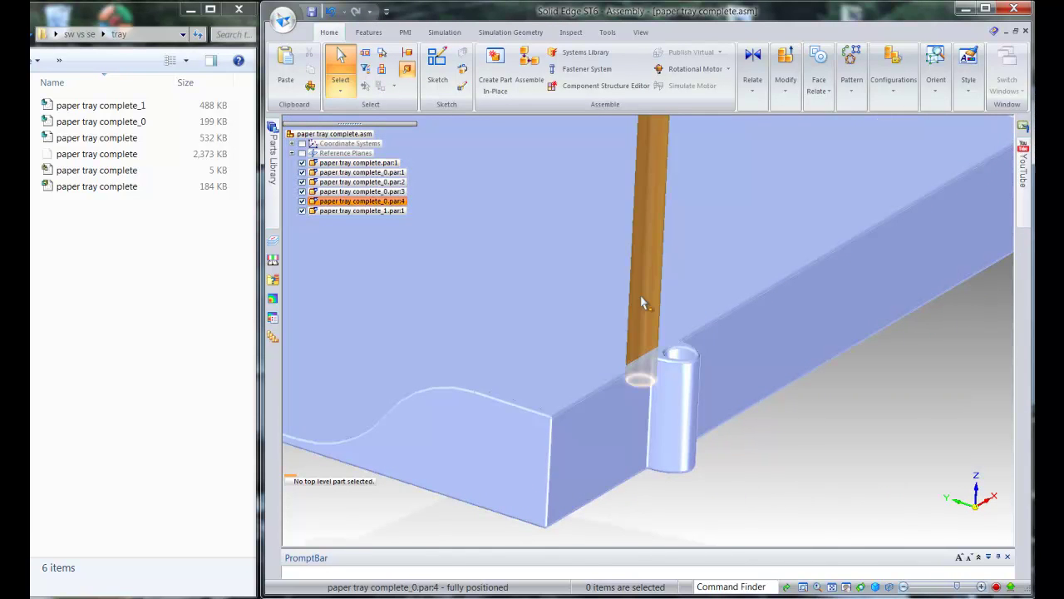
pyautogui.click(645, 295)
pyautogui.click(641, 295)
pyautogui.click(645, 292)
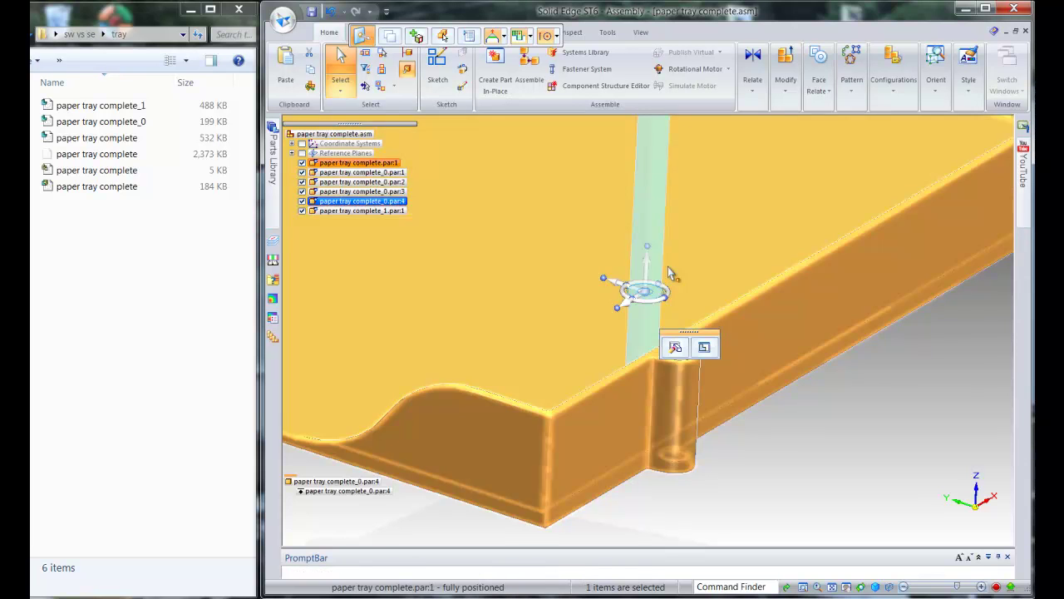
pyautogui.scroll(5, 688, 285)
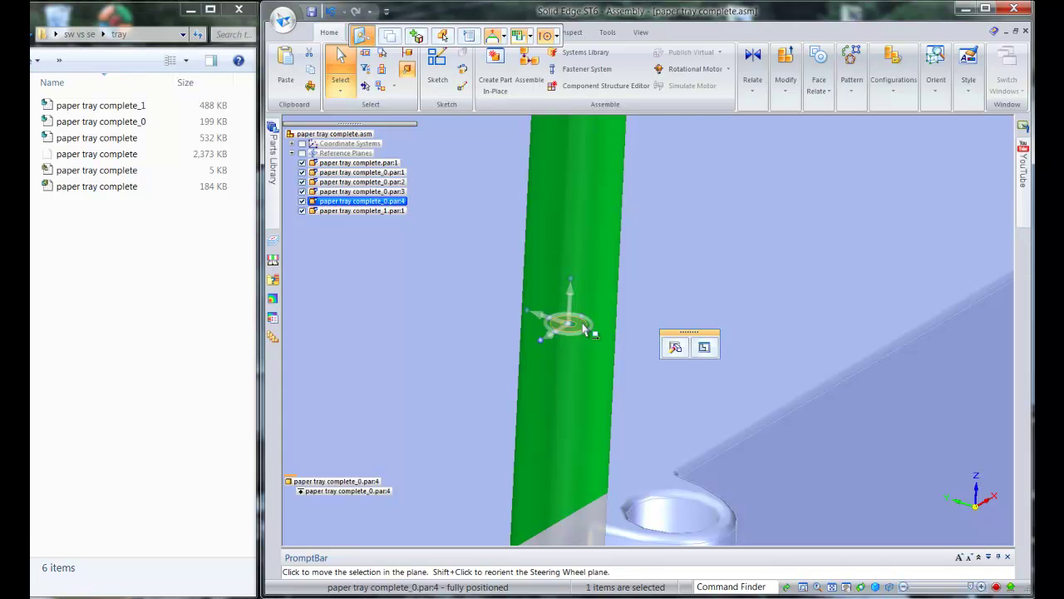
pyautogui.click(583, 328)
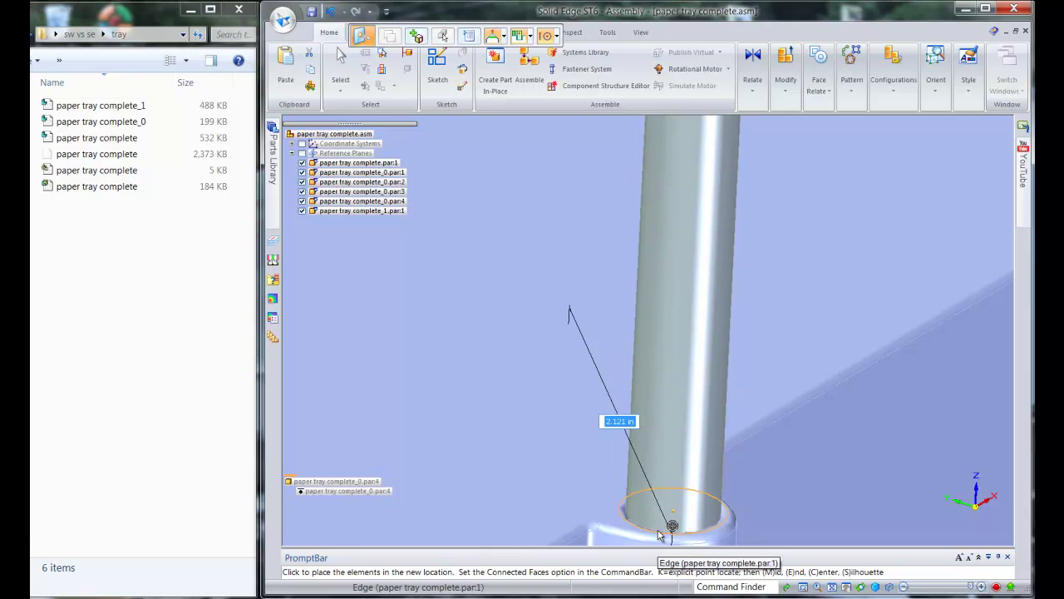
pyautogui.click(659, 535)
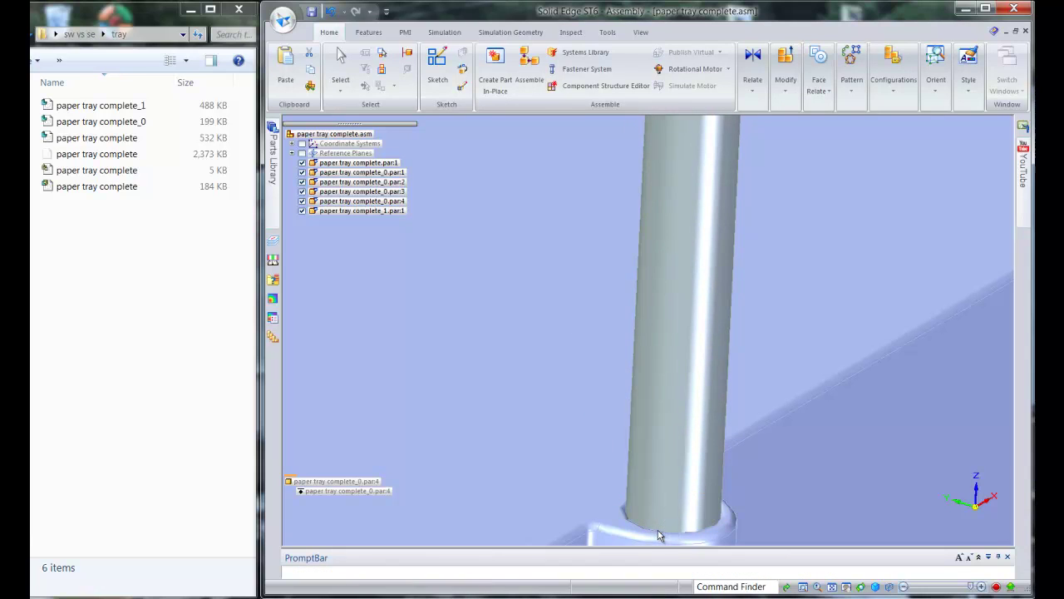
pyautogui.scroll(-3, 694, 409)
pyautogui.scroll(-3, 713, 383)
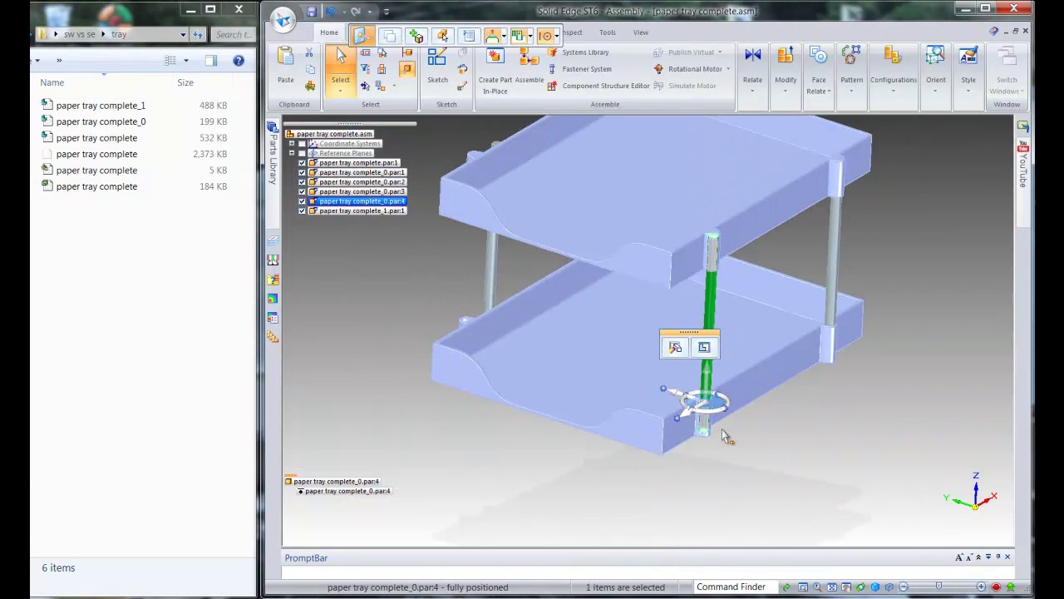
pyautogui.click(775, 511)
# - Move the post paper tray complete_0.par:1 along negative X to the center of the hole in the boss nearest the notched end
pyautogui.moveTo(773, 505); pyautogui.dragTo(764, 466, button='middle')
pyautogui.scroll(3, 562, 375)
pyautogui.scroll(3, 562, 375)
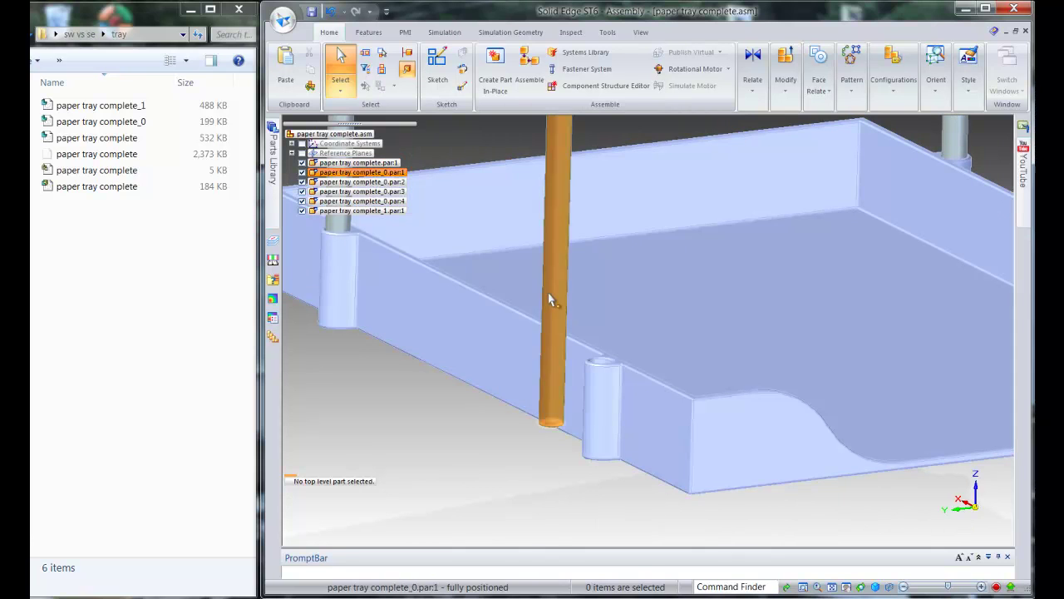
pyautogui.click(551, 297)
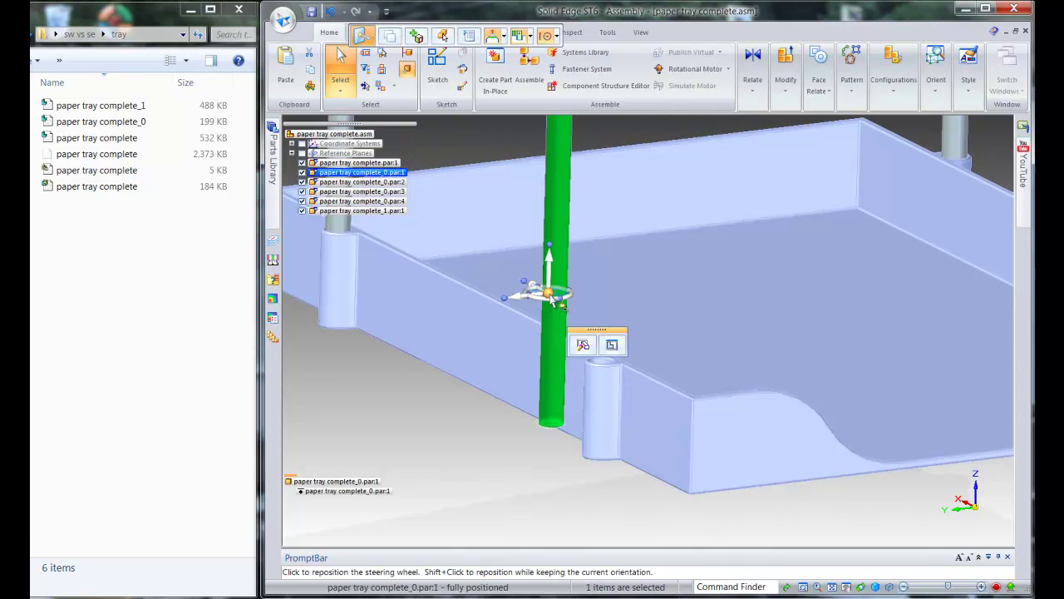
pyautogui.click(550, 296)
pyautogui.click(556, 301)
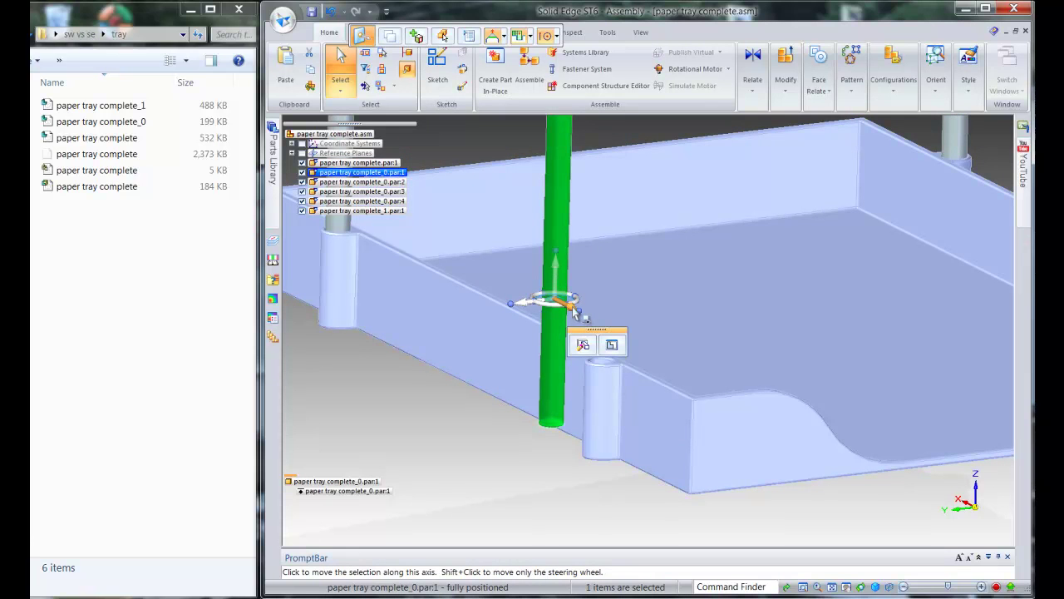
pyautogui.click(577, 311)
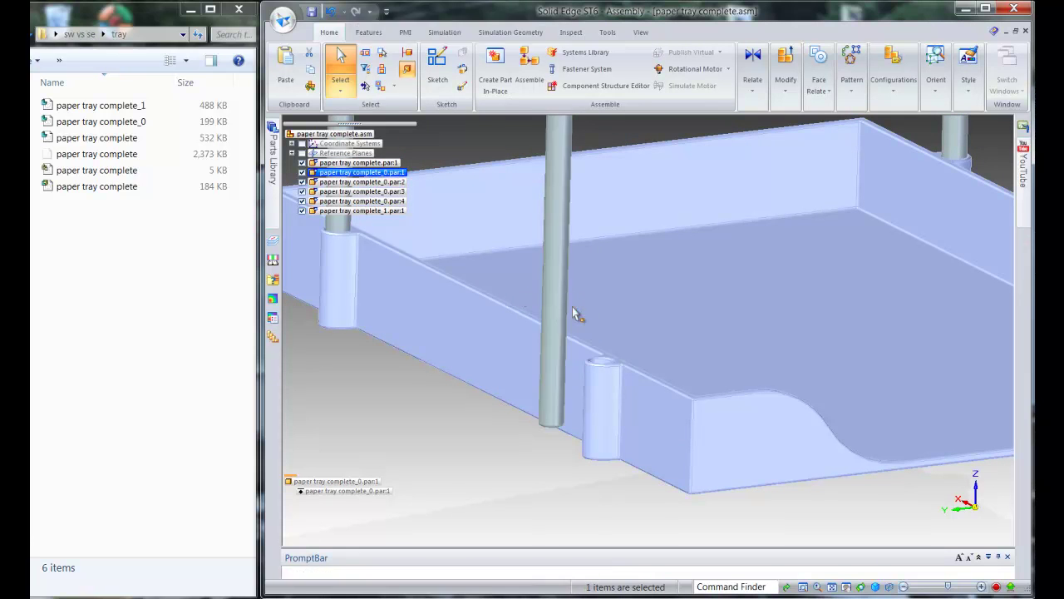
pyautogui.click(596, 358)
pyautogui.click(501, 426)
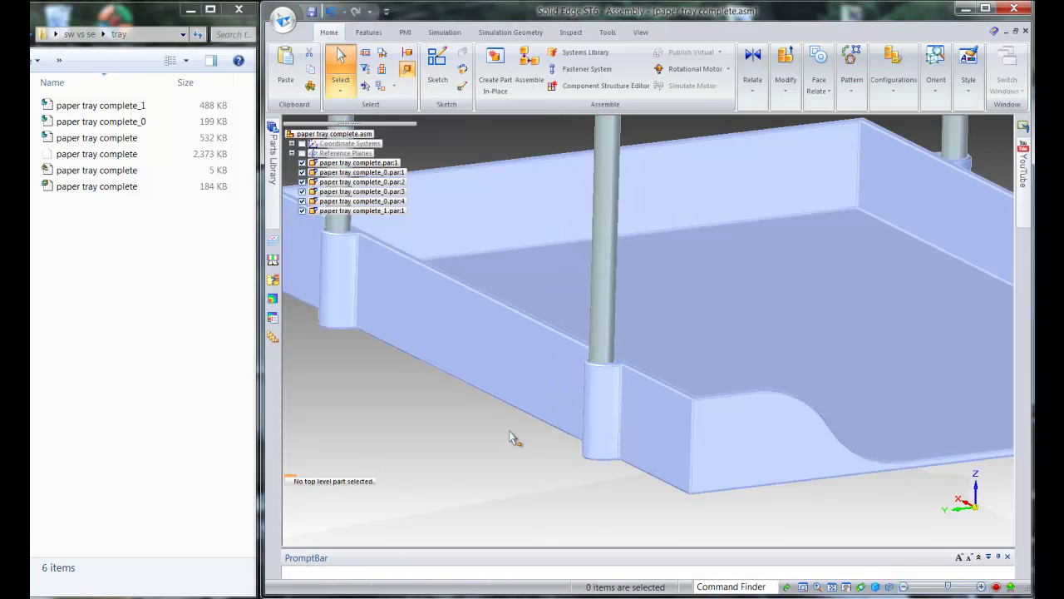
# - Save the paper tray assembly with its realigned posts
pyautogui.scroll(-2, 515, 433)
pyautogui.scroll(-5, 515, 432)
pyautogui.moveTo(515, 433); pyautogui.dragTo(462, 491, button='middle')
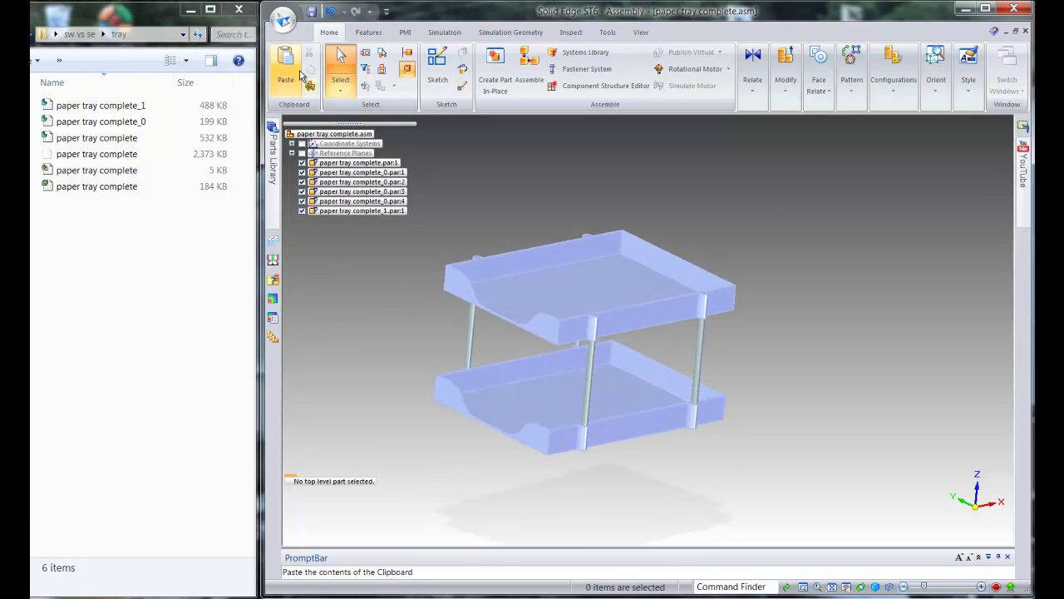
pyautogui.click(313, 13)
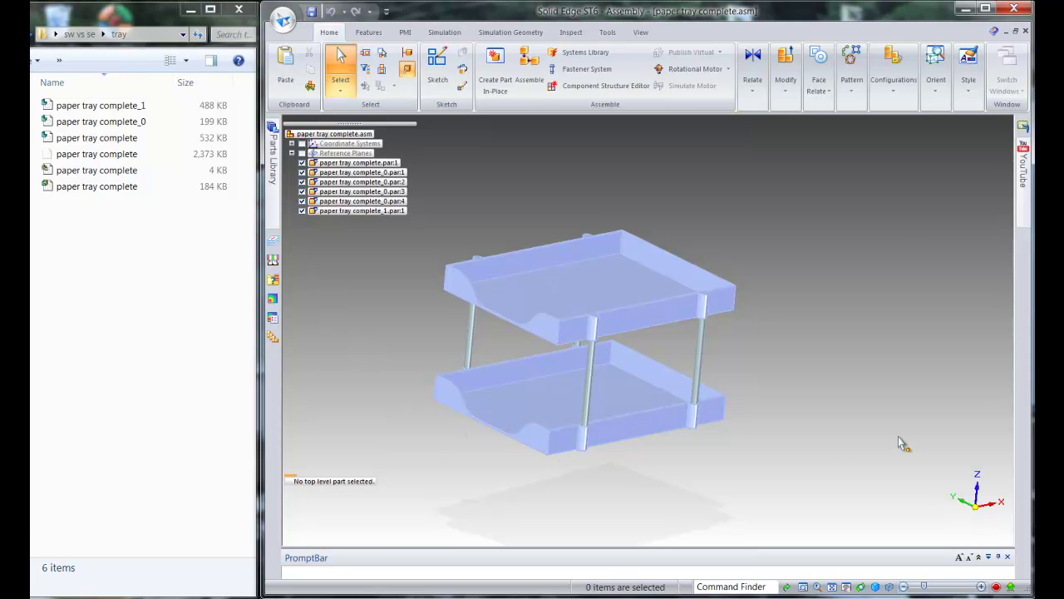
# - Open the upper tray, paper tray complete_1.par, from the assembly in its own part window
pyautogui.moveTo(838, 453)
pyautogui.mouseDown(button='middle')
pyautogui.moveTo(814, 435)
pyautogui.moveTo(807, 446)
pyautogui.moveTo(822, 456)
pyautogui.mouseUp(button='middle')
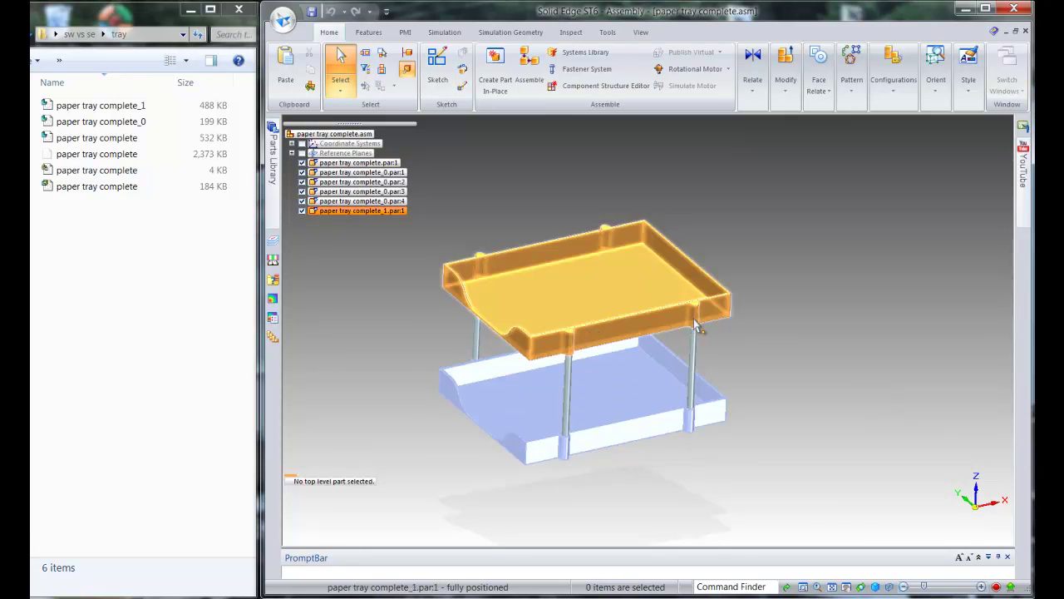
pyautogui.scroll(5, 696, 326)
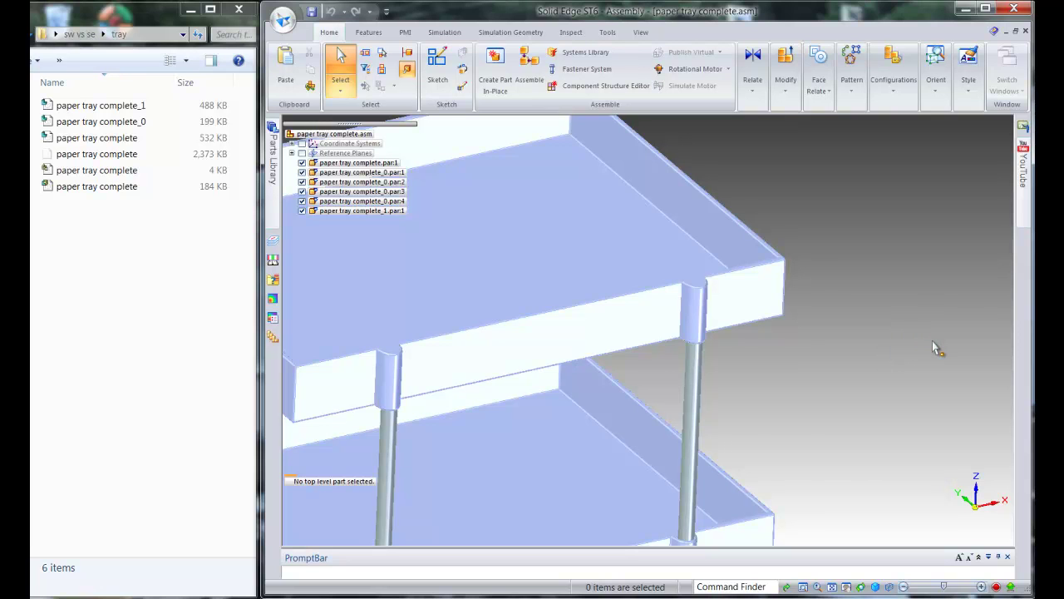
pyautogui.scroll(-3, 932, 340)
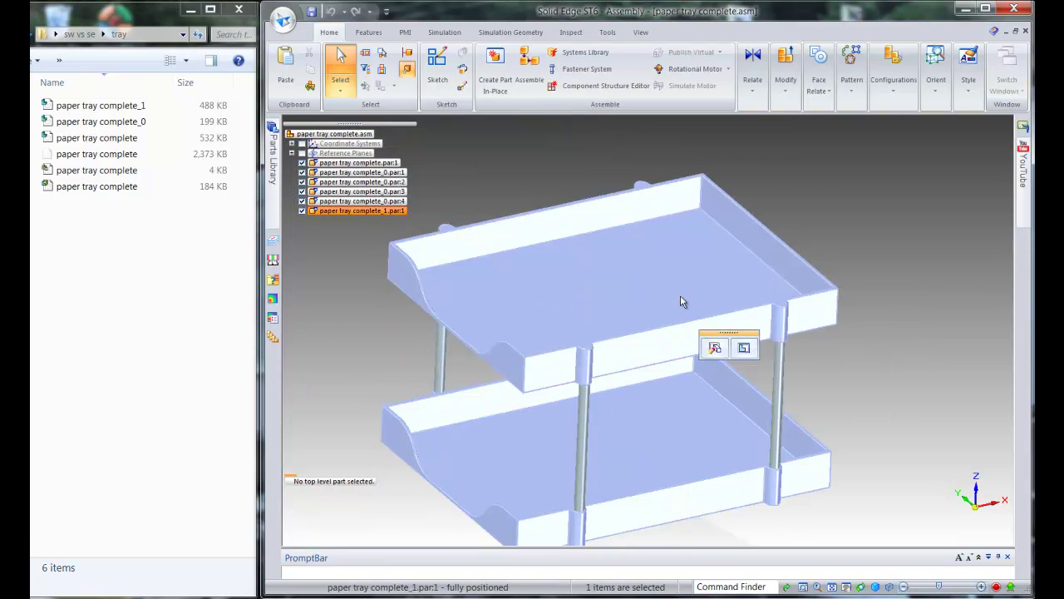
pyautogui.rightClick(680, 296)
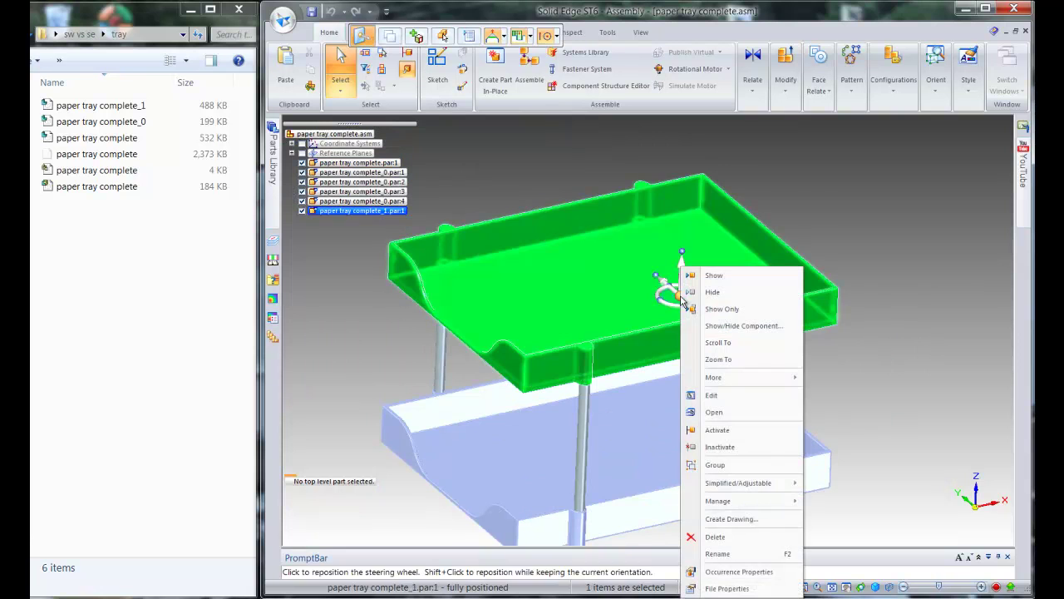
pyautogui.click(716, 414)
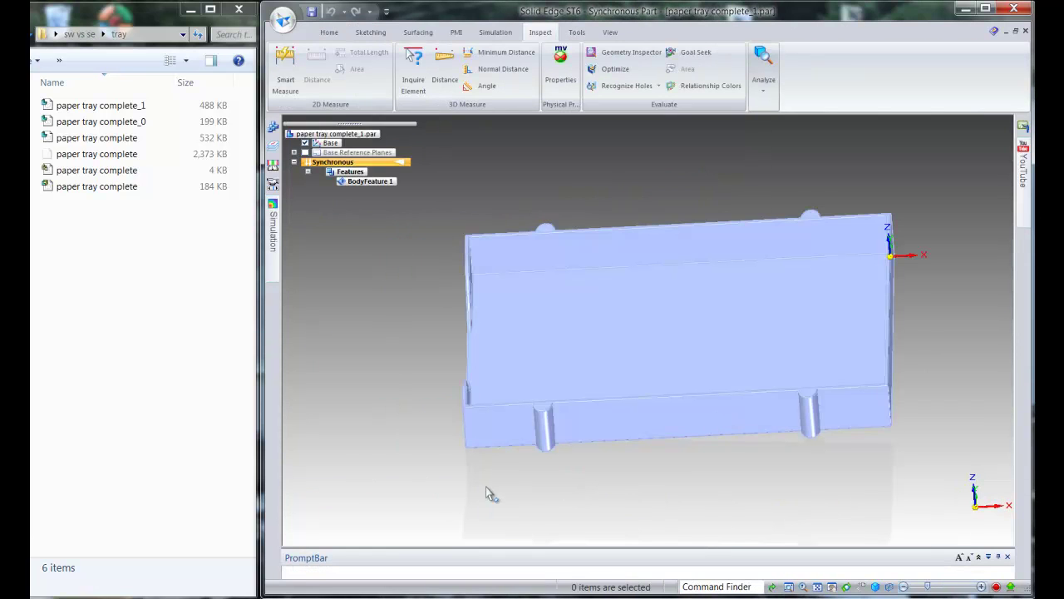
# - Delete the vertical R0.030 in round at the corner of the notched end wall and the negative-Y long wall
pyautogui.moveTo(512, 497); pyautogui.dragTo(543, 472, button='middle')
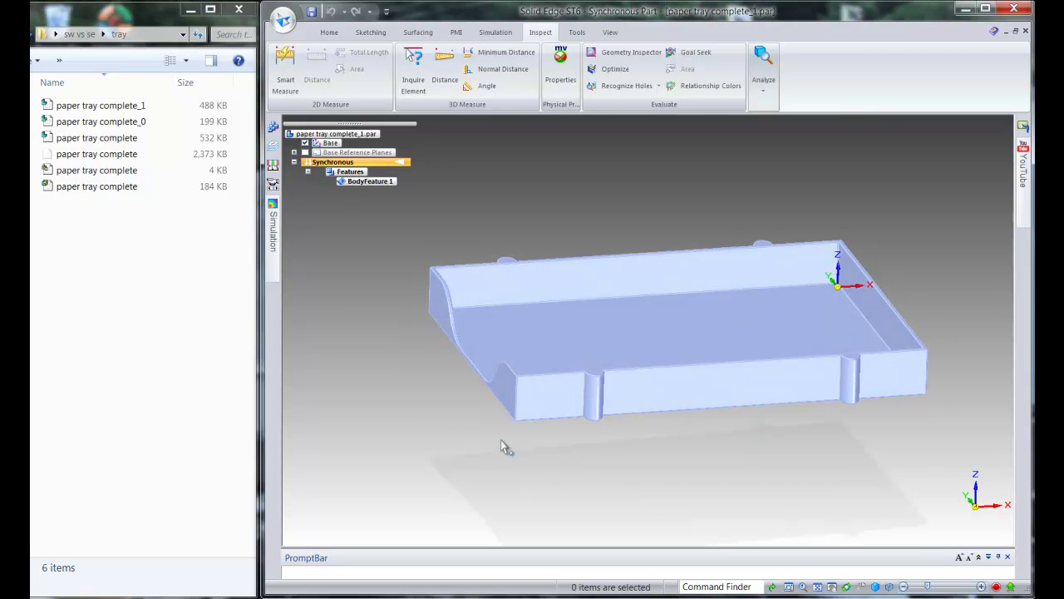
pyautogui.scroll(3, 424, 473)
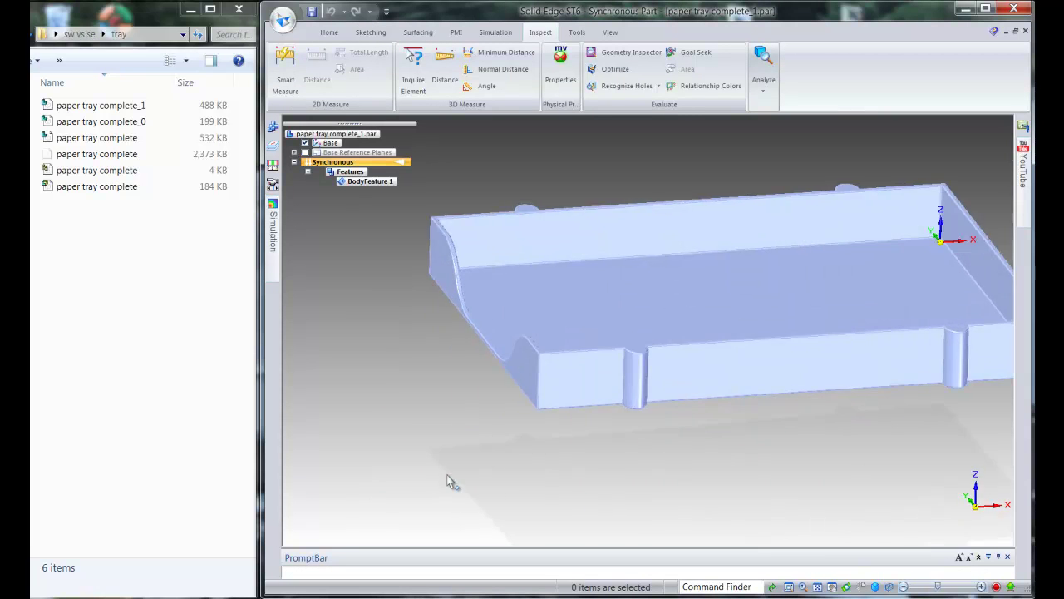
pyautogui.scroll(3, 573, 369)
pyautogui.scroll(3, 636, 272)
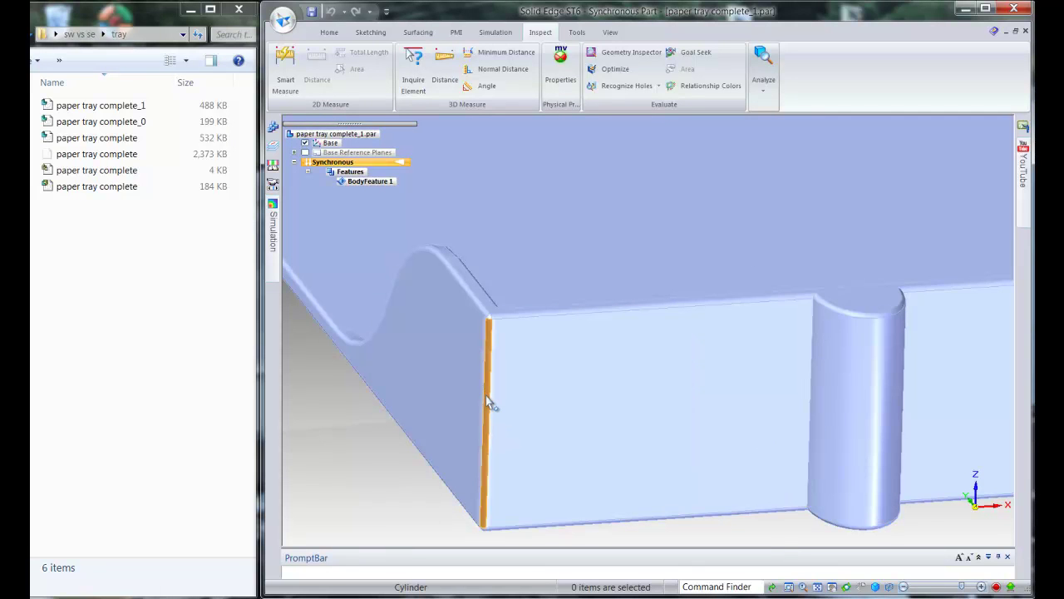
pyautogui.click(485, 395)
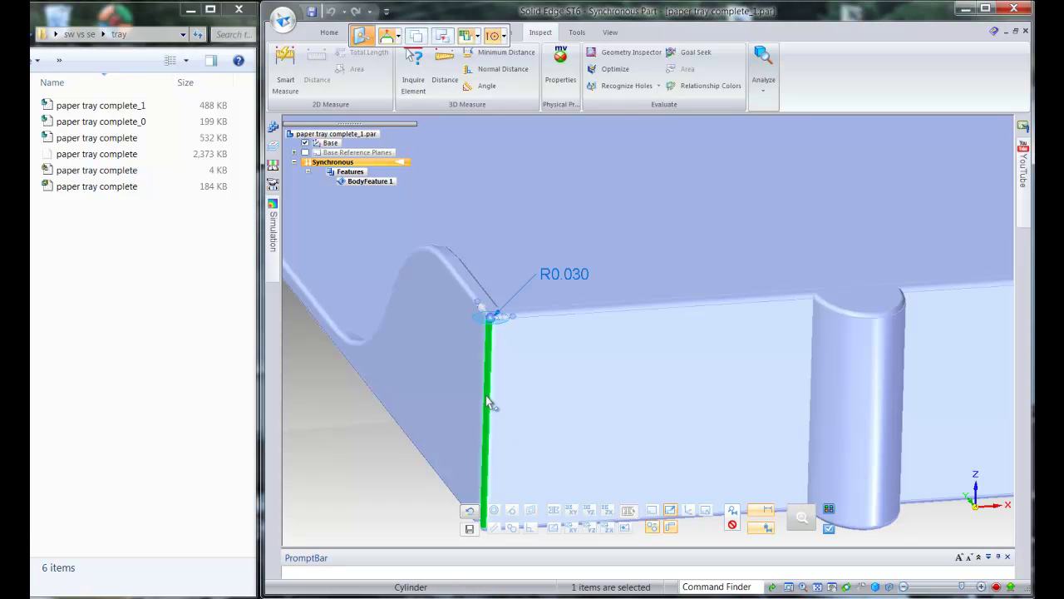
pyautogui.press('Escape')
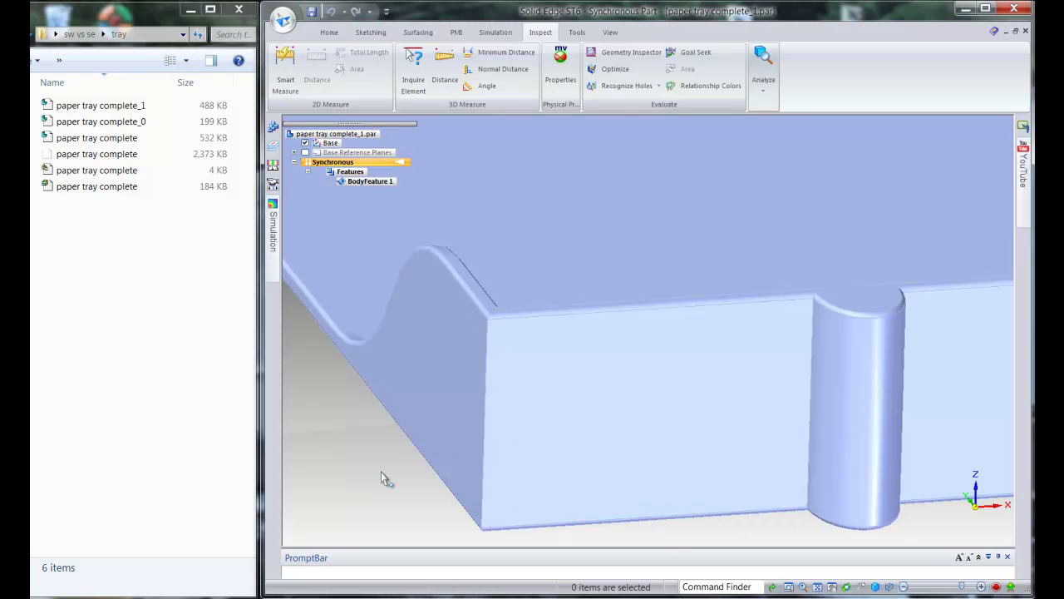
# - Select all faces of the post boss on the negative-Y long wall nearest the notched end, using the top view
pyautogui.scroll(-2, 441, 333)
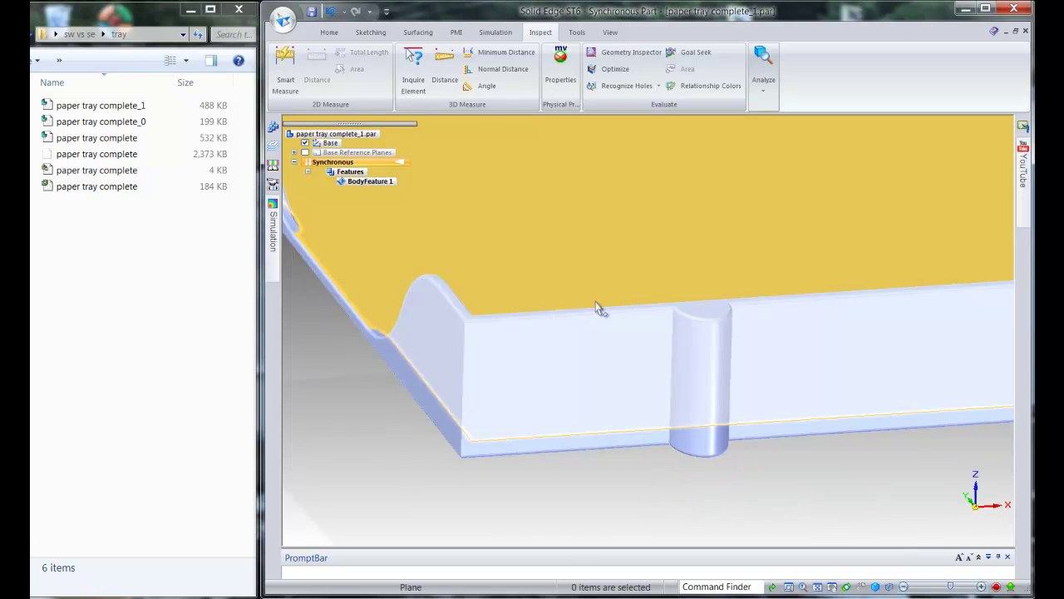
pyautogui.click(625, 266)
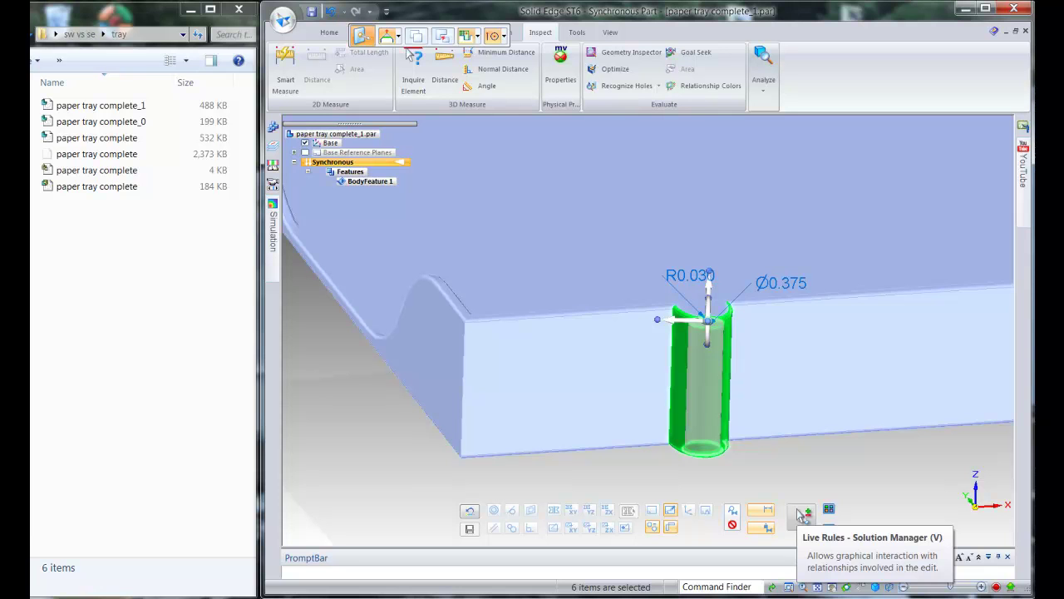
pyautogui.hotkey('ctrl', 't')
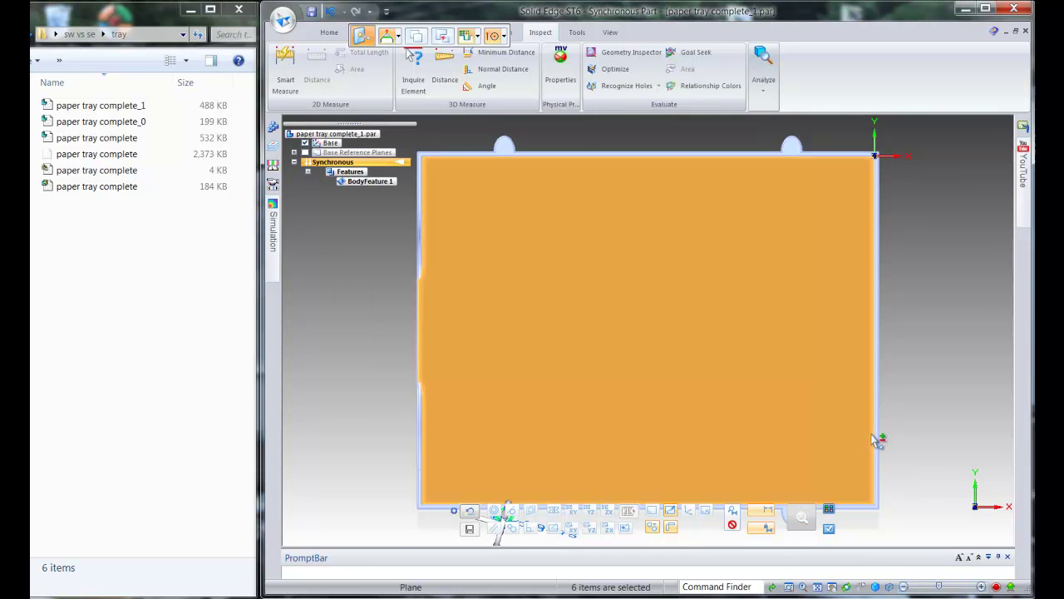
pyautogui.click(686, 351)
pyautogui.scroll(3, 641, 454)
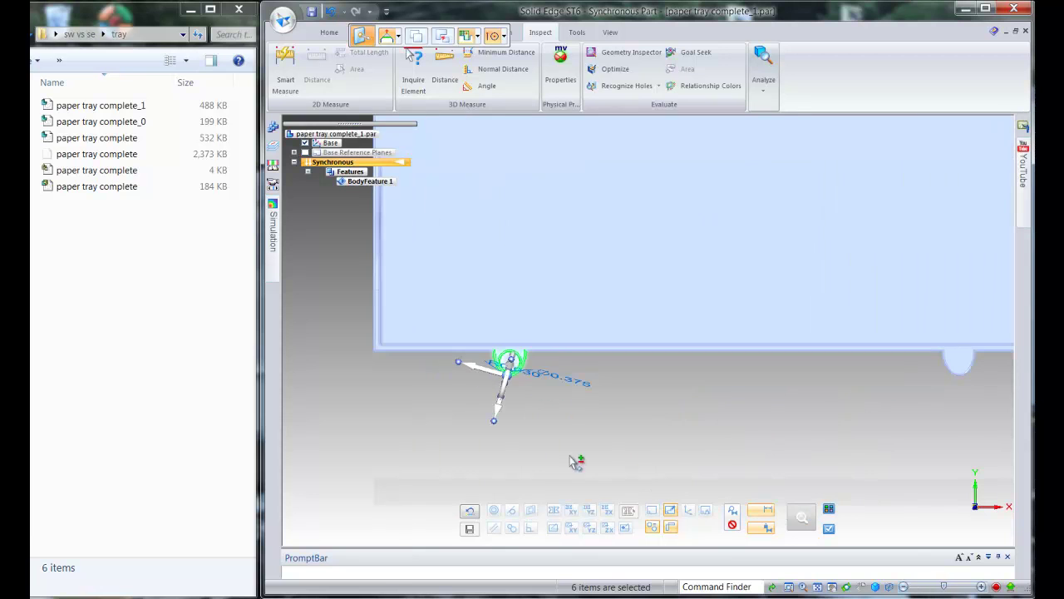
pyautogui.click(388, 477)
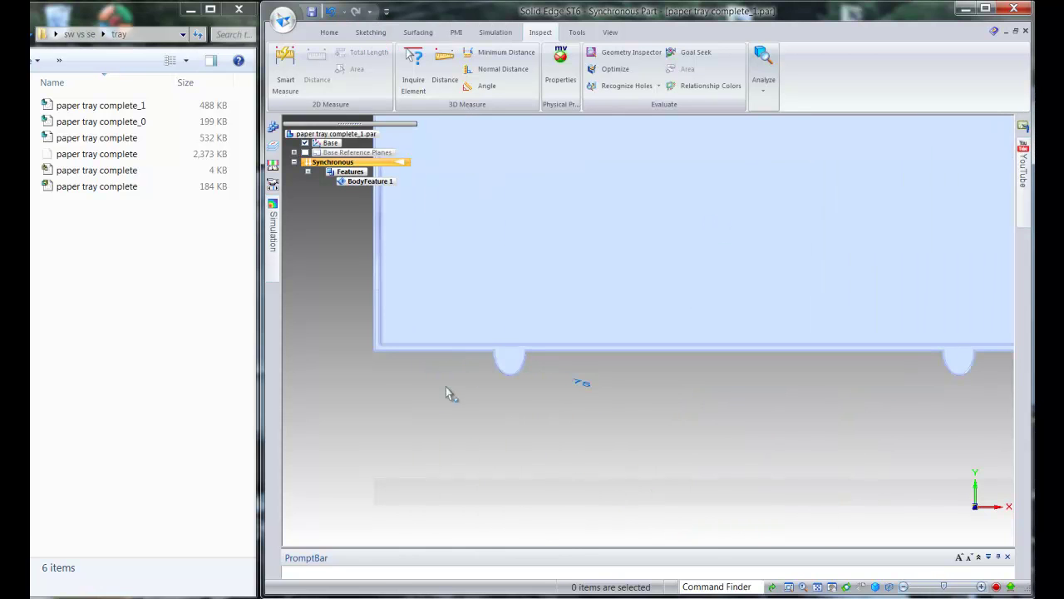
pyautogui.click(462, 318)
pyautogui.moveTo(524, 388); pyautogui.dragTo(547, 385)
pyautogui.moveTo(547, 449); pyautogui.dragTo(630, 384, button='middle')
pyautogui.scroll(2, 751, 306)
pyautogui.scroll(2, 752, 311)
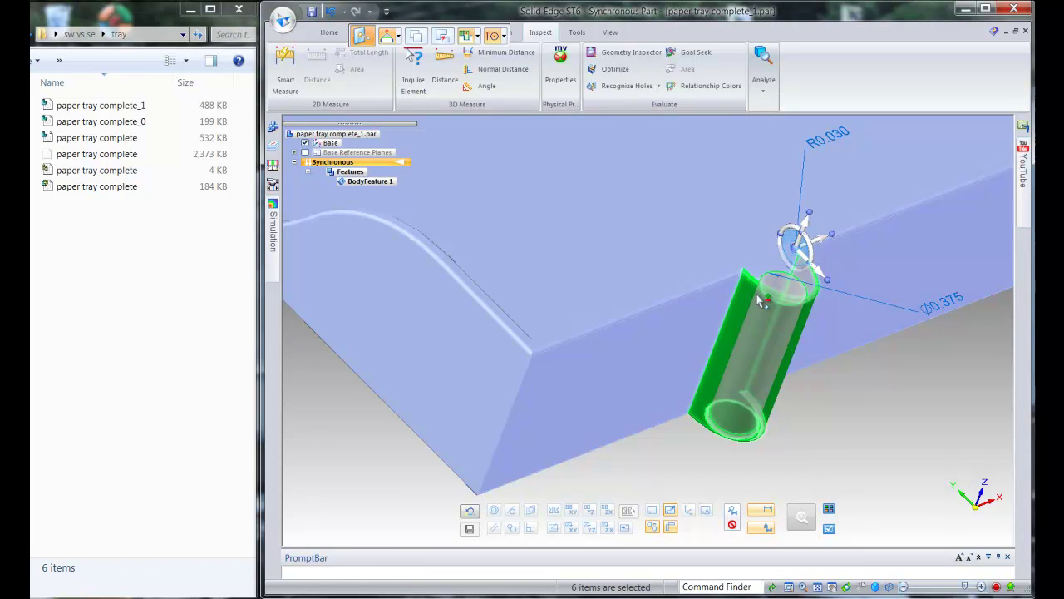
# - Move the selected post boss 2.200 in along the negative-Y long wall to the corner vertex at the notched end
pyautogui.click(736, 291)
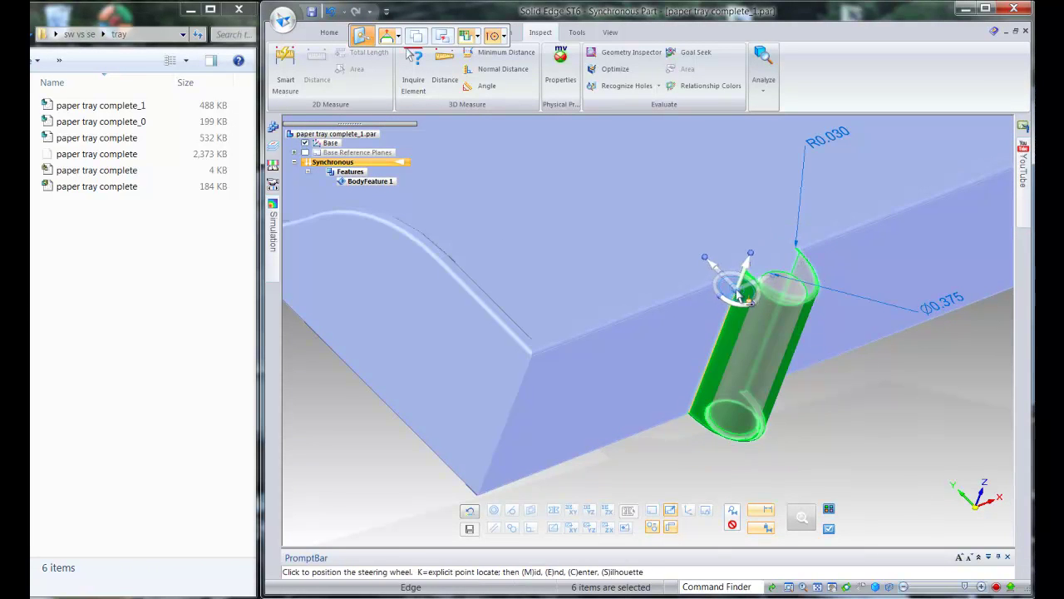
pyautogui.click(737, 291)
pyautogui.click(719, 297)
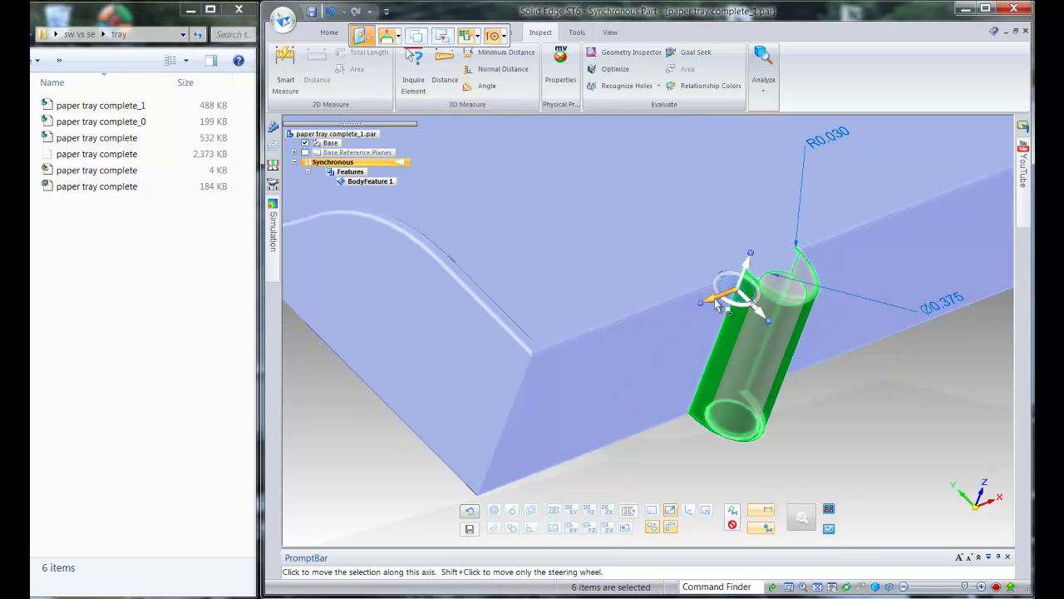
pyautogui.click(717, 304)
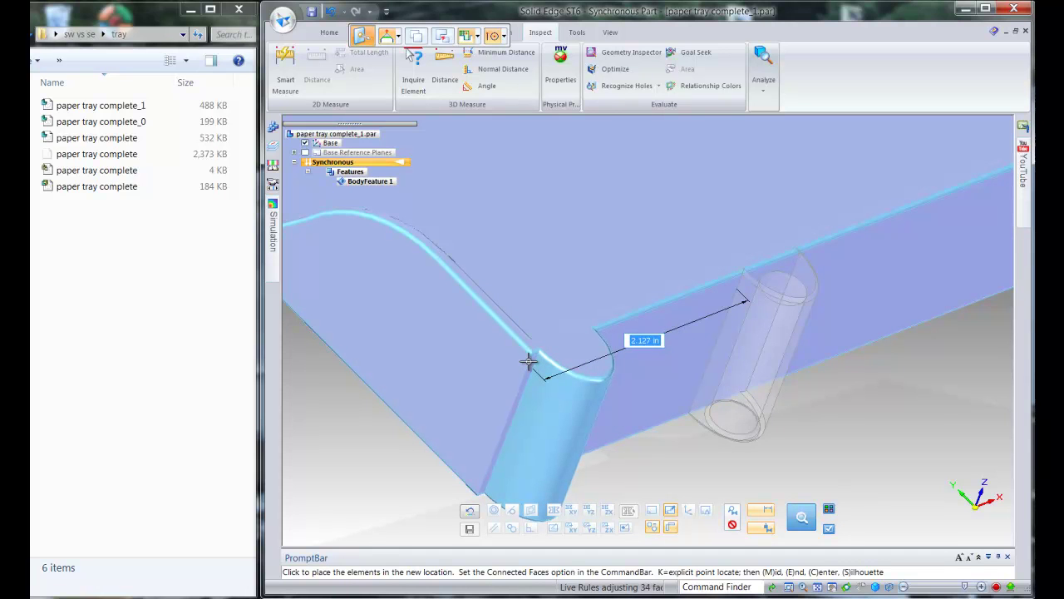
pyautogui.scroll(2, 529, 357)
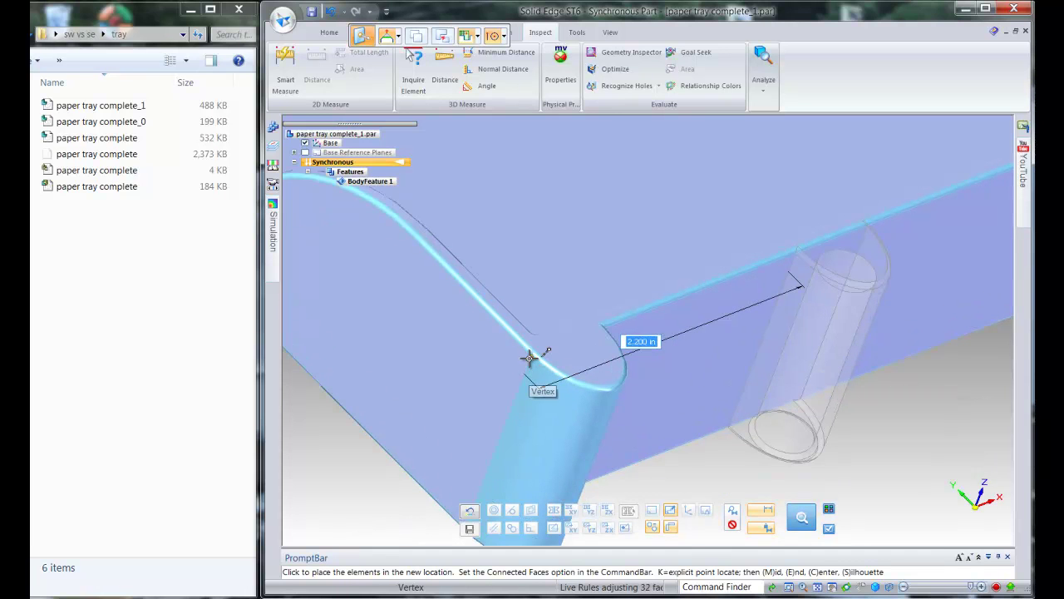
pyautogui.click(532, 357)
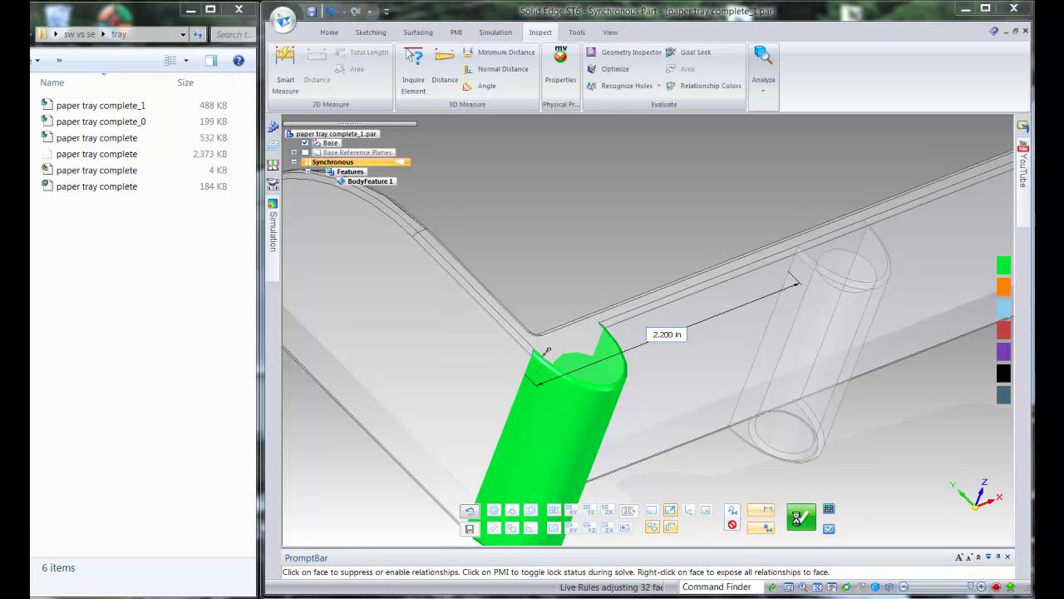
pyautogui.click(800, 517)
pyautogui.press('Escape')
# - Set the vertical inside round at the notched-end, negative-Y corner to a 0.5 in radius, editing the selected faces only
pyautogui.scroll(-10, 718, 507)
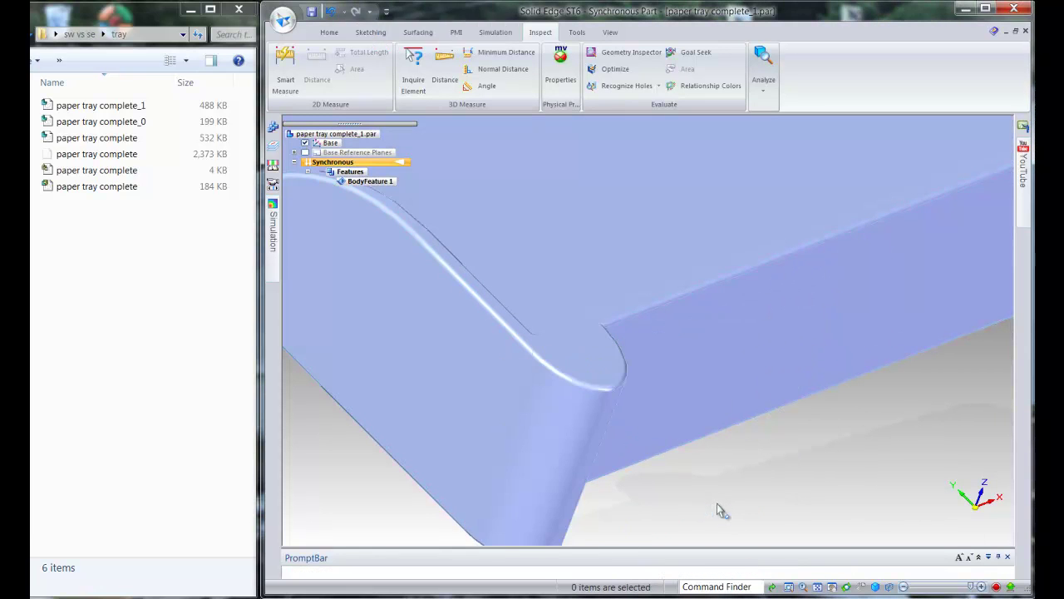
pyautogui.moveTo(727, 472); pyautogui.dragTo(391, 385, button='middle')
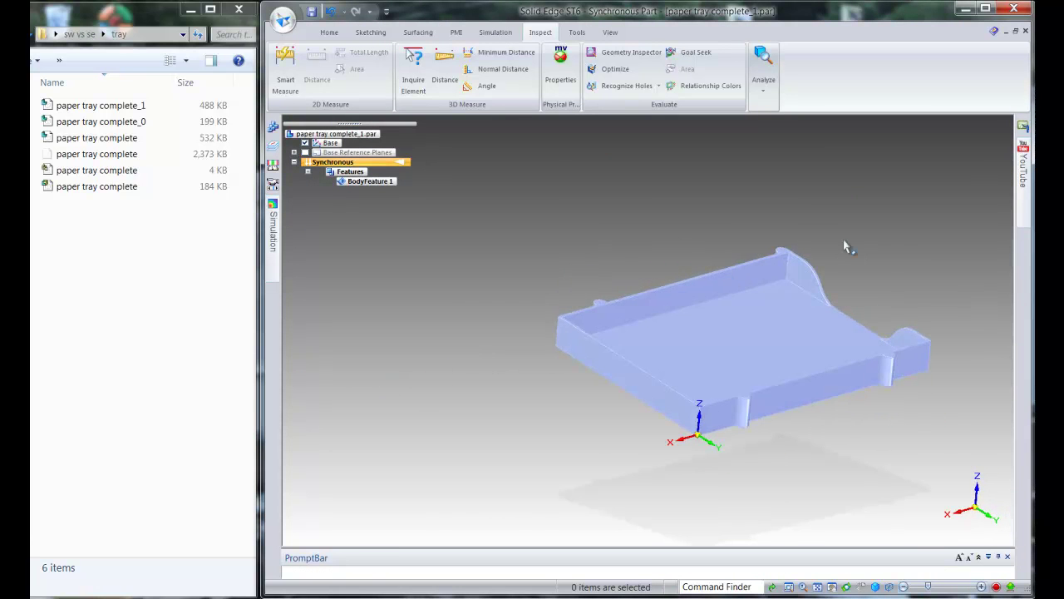
pyautogui.scroll(5, 801, 241)
pyautogui.scroll(1, 743, 246)
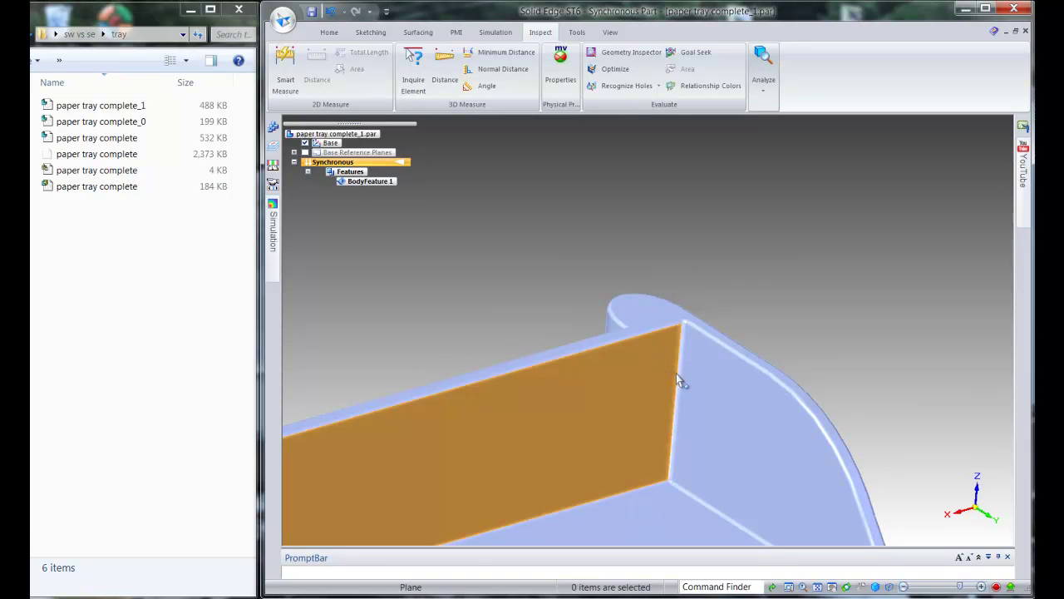
pyautogui.scroll(2, 680, 383)
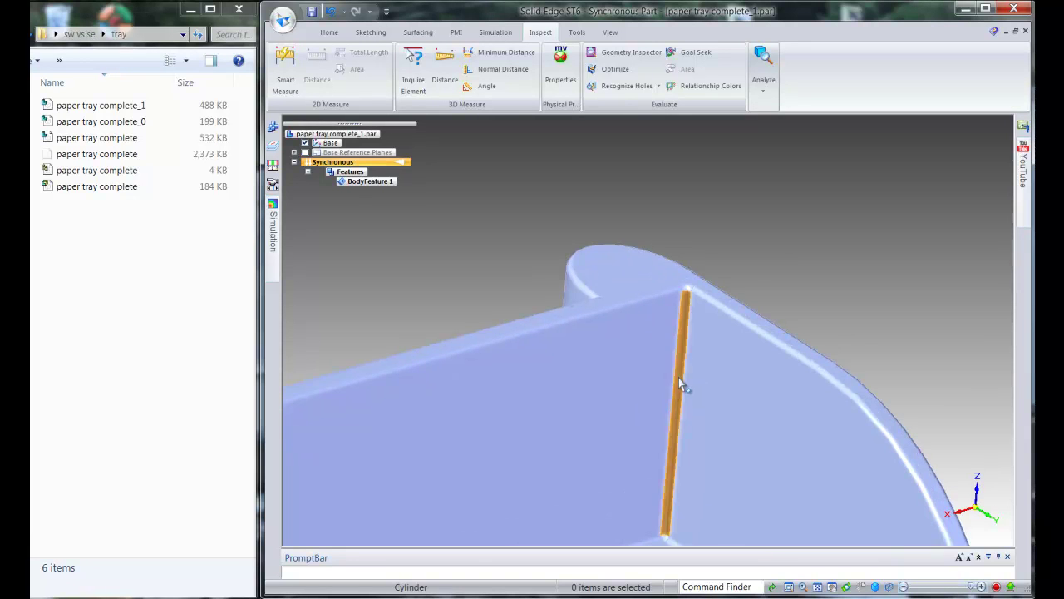
pyautogui.click(679, 377)
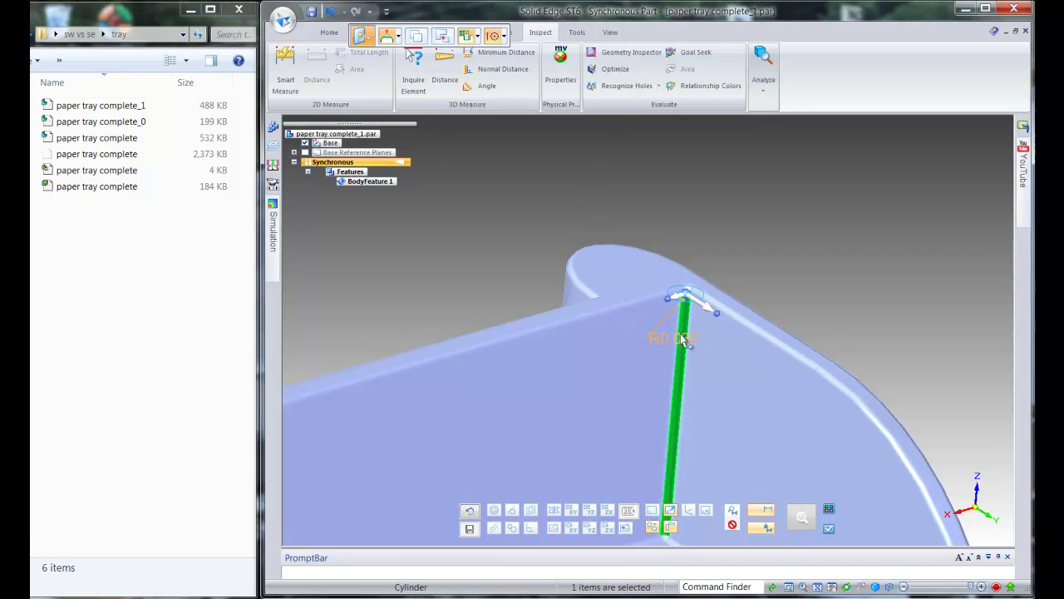
pyautogui.click(680, 339)
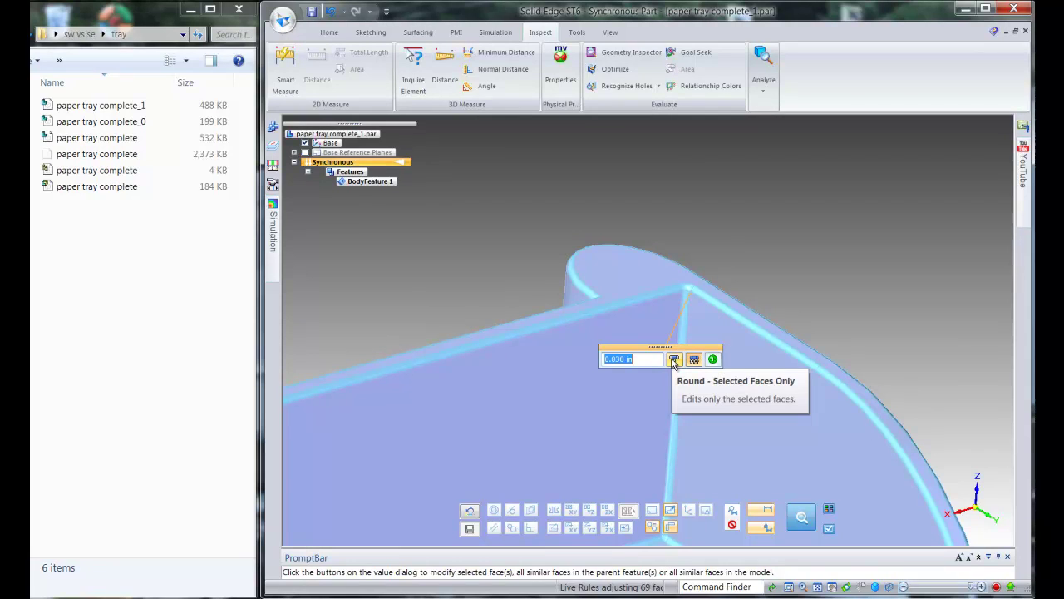
pyautogui.click(674, 359)
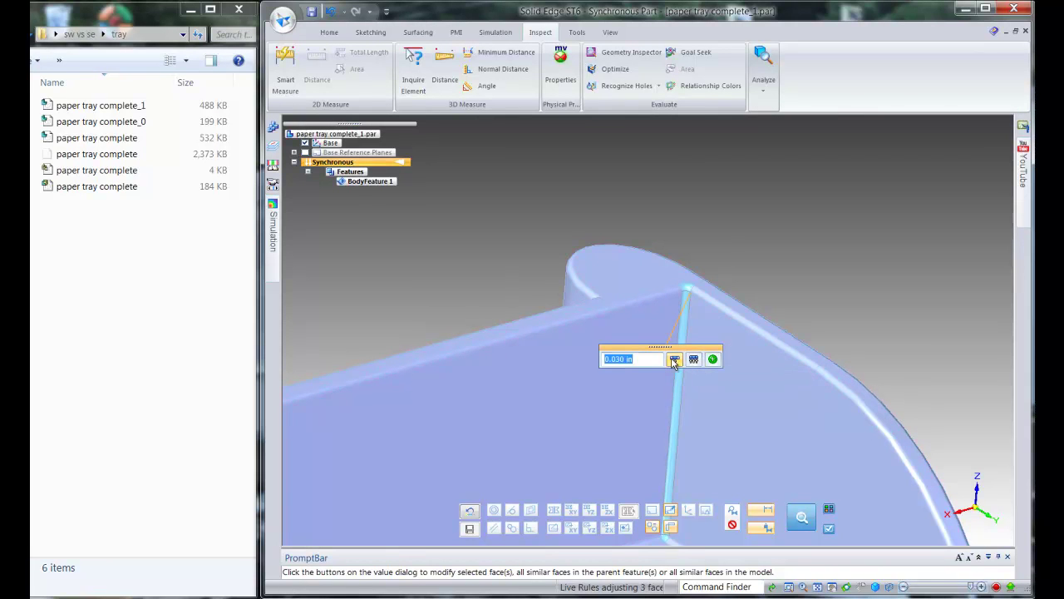
pyautogui.write('.5')
pyautogui.press('Return')
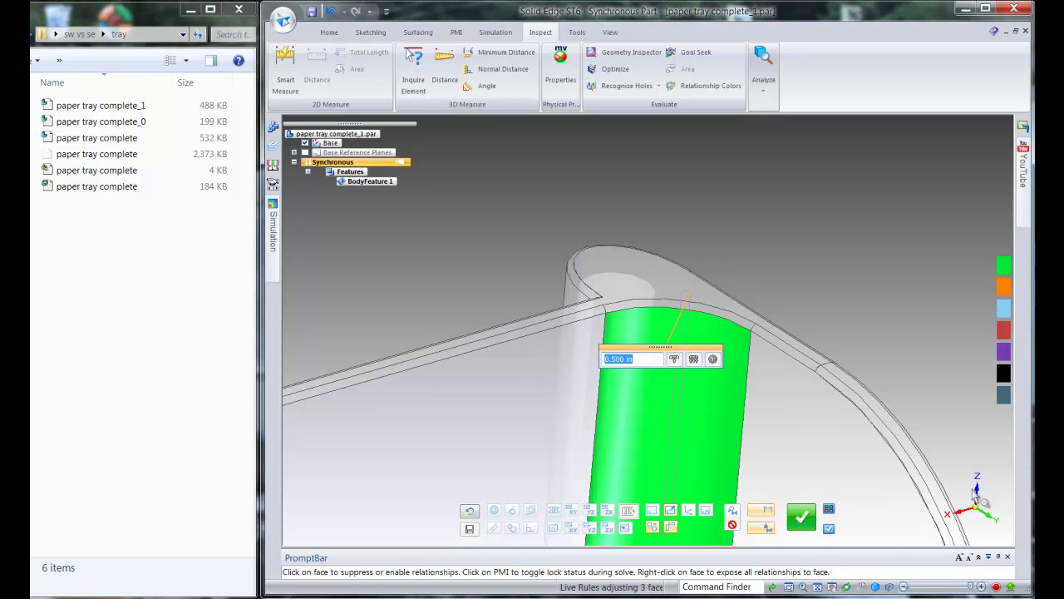
pyautogui.click(801, 517)
pyautogui.click(865, 247)
# - Delete the vertical outer round at the corner of the positive-Y long wall and the notched end wall
pyautogui.moveTo(743, 225); pyautogui.dragTo(684, 232, button='middle')
pyautogui.scroll(-5, 685, 233)
pyautogui.moveTo(858, 197)
pyautogui.mouseDown(button='middle')
pyautogui.moveTo(836, 222)
pyautogui.moveTo(847, 245)
pyautogui.moveTo(848, 202)
pyautogui.mouseUp(button='middle')
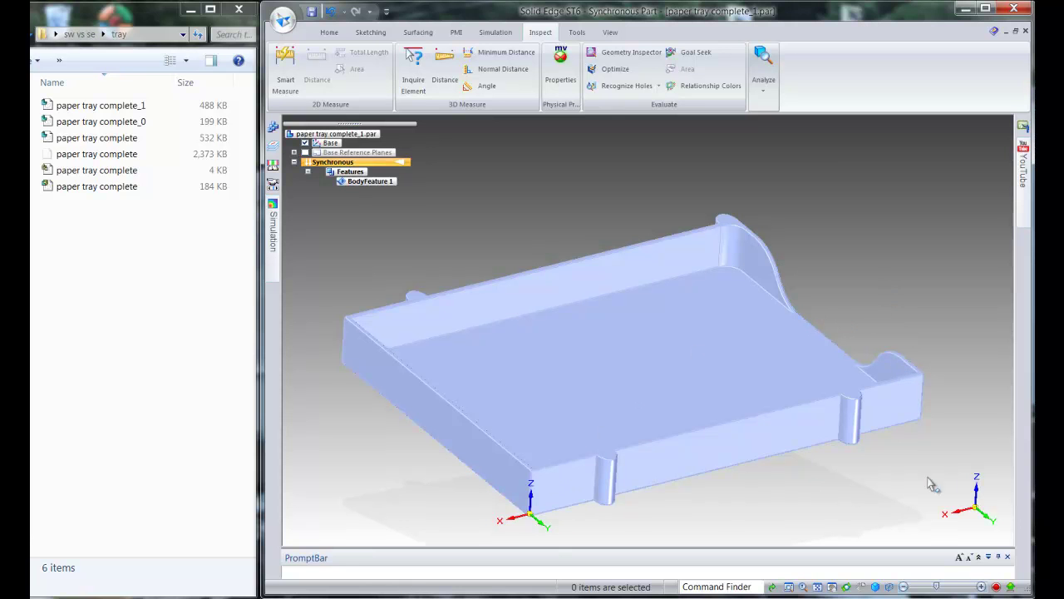
pyautogui.moveTo(888, 519); pyautogui.dragTo(720, 504, button='middle')
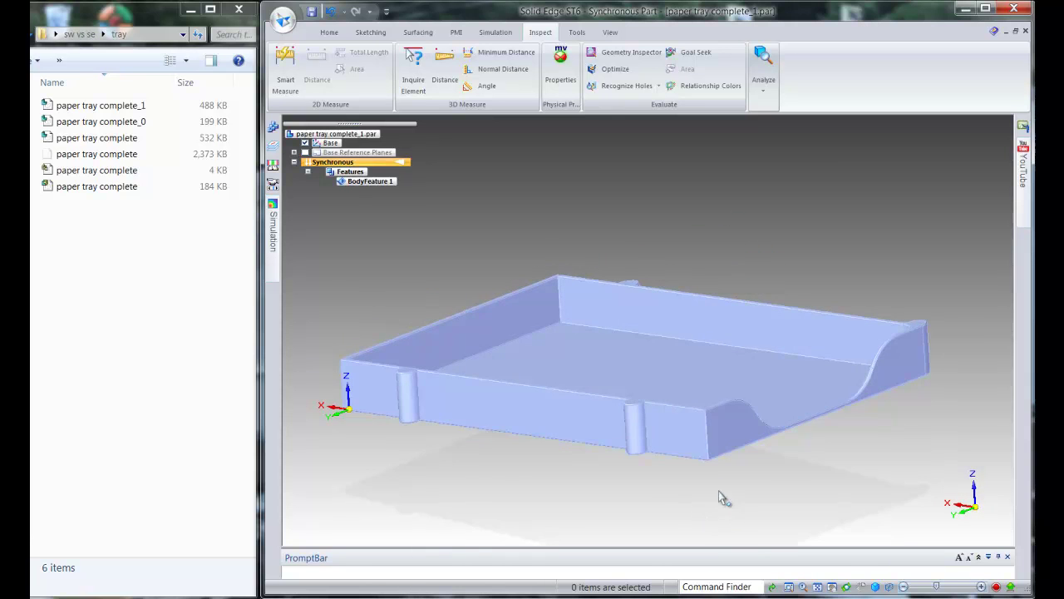
pyautogui.scroll(5, 703, 470)
pyautogui.scroll(3, 702, 471)
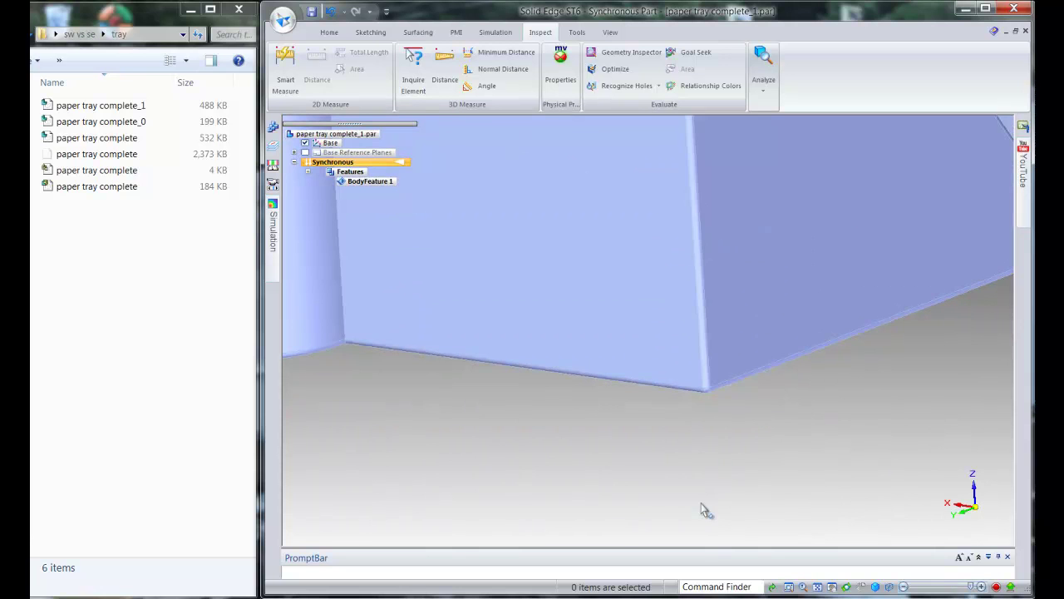
pyautogui.click(707, 354)
pyautogui.press('Escape')
# - Delete the vertical R0.030 outer round at the origin corner, between the positive-Y long wall and the closed end wall
pyautogui.scroll(-5, 573, 497)
pyautogui.moveTo(530, 494); pyautogui.dragTo(665, 482, button='middle')
pyautogui.scroll(3, 584, 479)
pyautogui.click(583, 404)
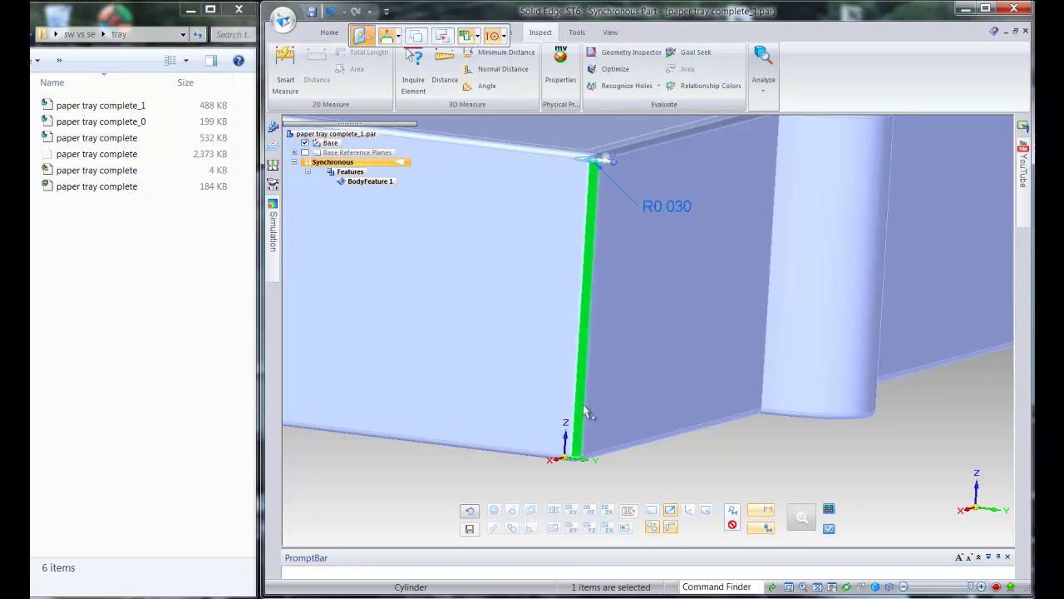
pyautogui.press('Escape')
# - Delete the vertical outer round at the corner of the negative-Y long wall and the closed end wall
pyautogui.moveTo(763, 516); pyautogui.dragTo(726, 505, button='middle')
pyautogui.scroll(-6, 690, 462)
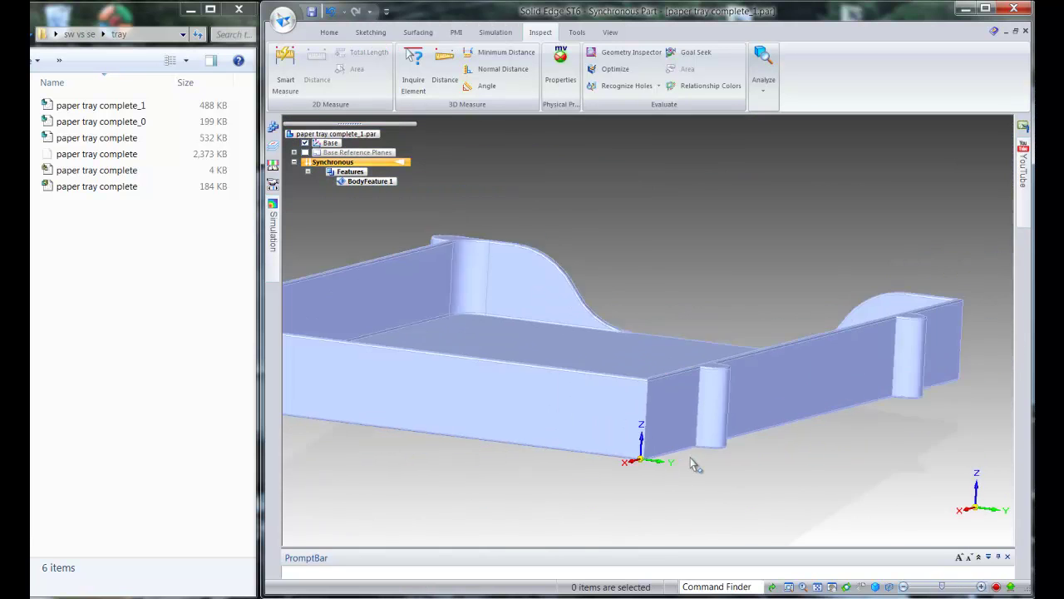
pyautogui.moveTo(562, 472); pyautogui.dragTo(682, 504, button='middle')
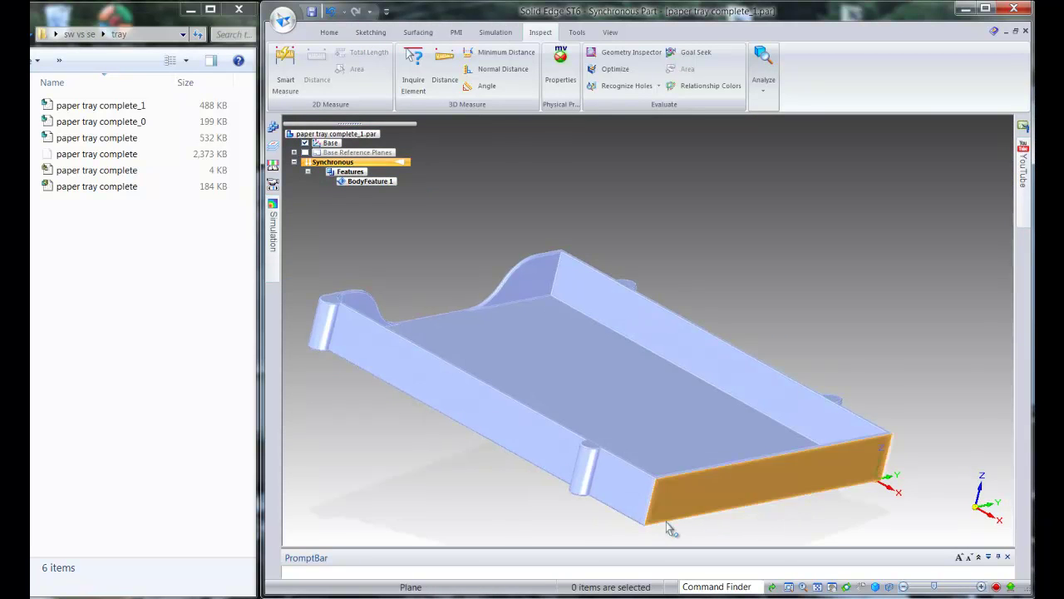
pyautogui.scroll(5, 657, 528)
pyautogui.scroll(3, 632, 515)
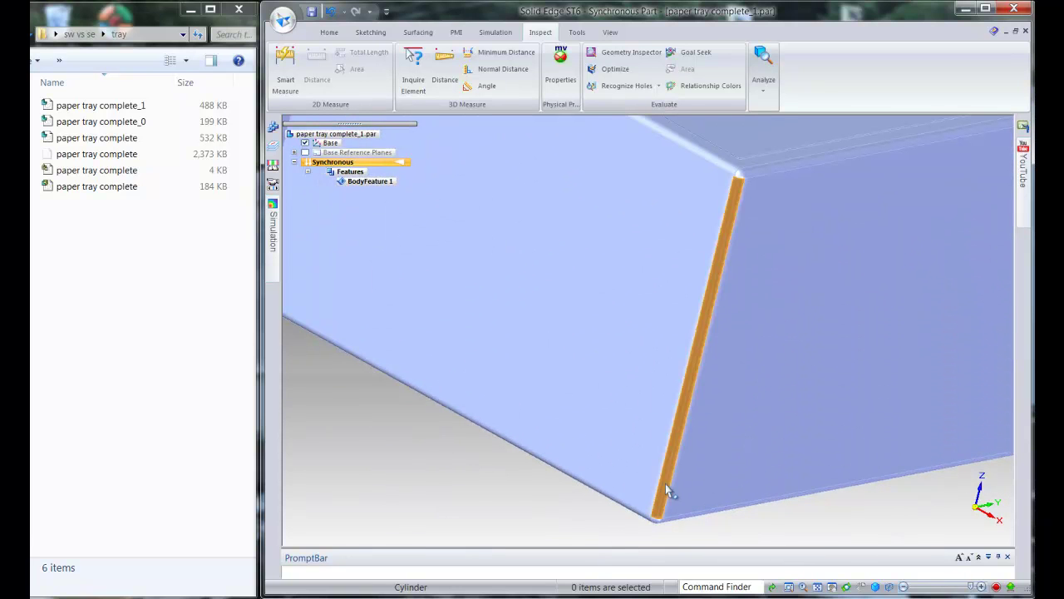
pyautogui.click(666, 492)
pyautogui.press('Escape')
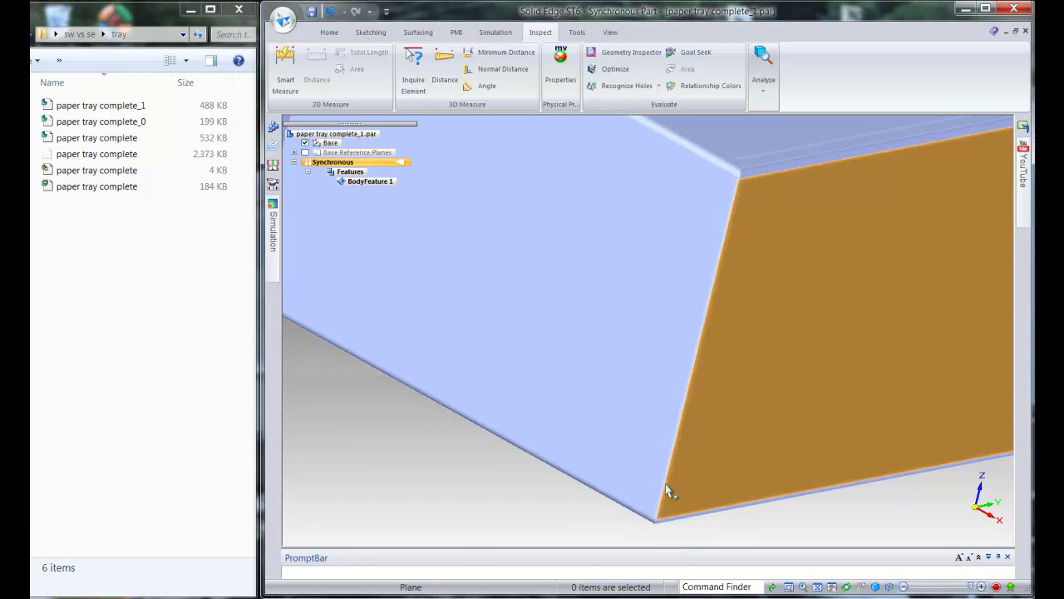
# - Select all faces of the post boss on the negative-Y long wall nearest the closed end, using the top view
pyautogui.hotkey('ctrl', 'h')
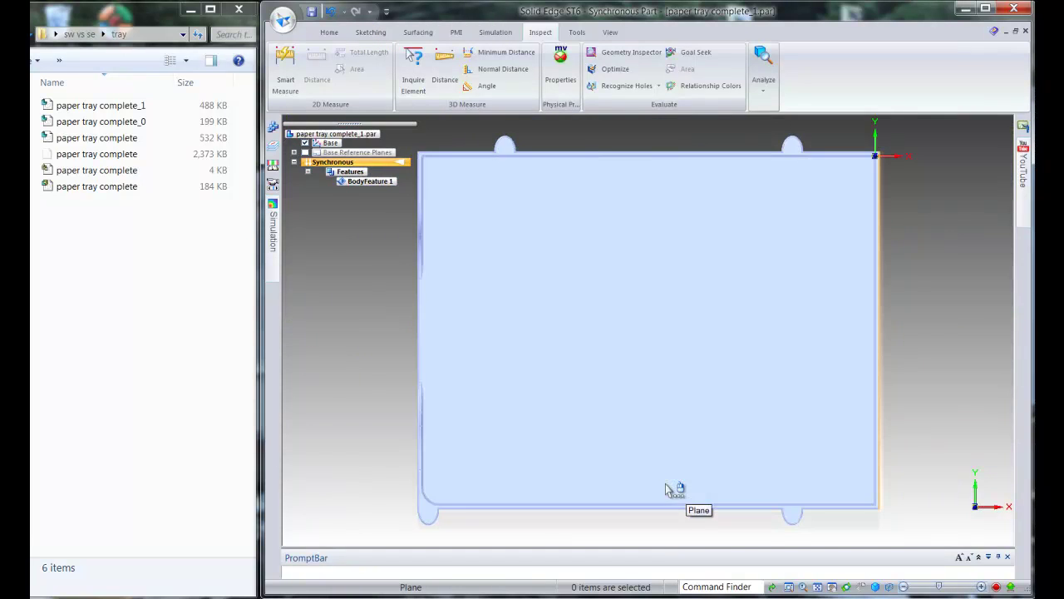
pyautogui.click(769, 487)
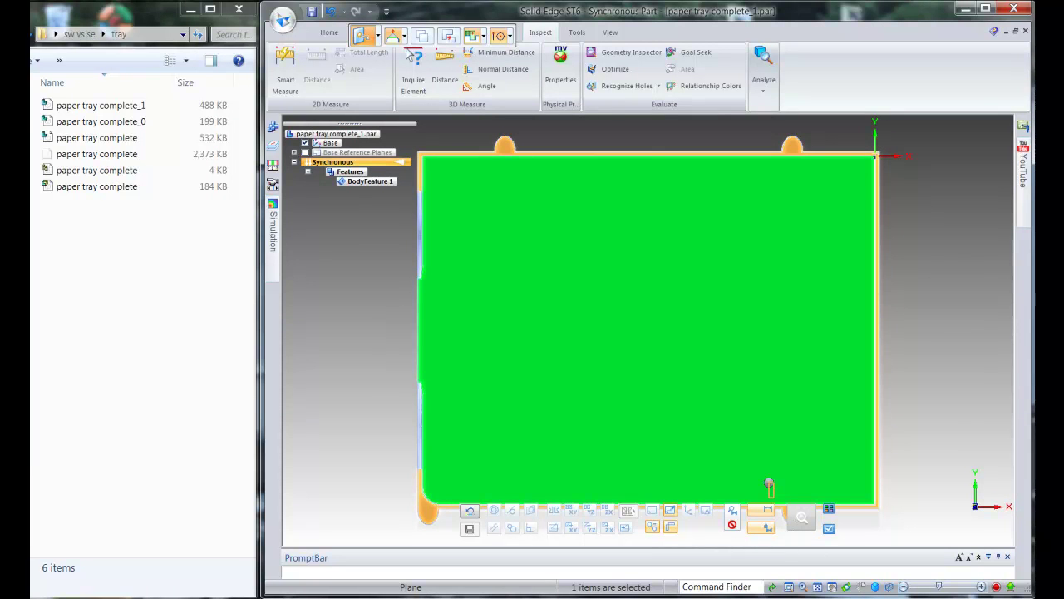
pyautogui.press('Escape')
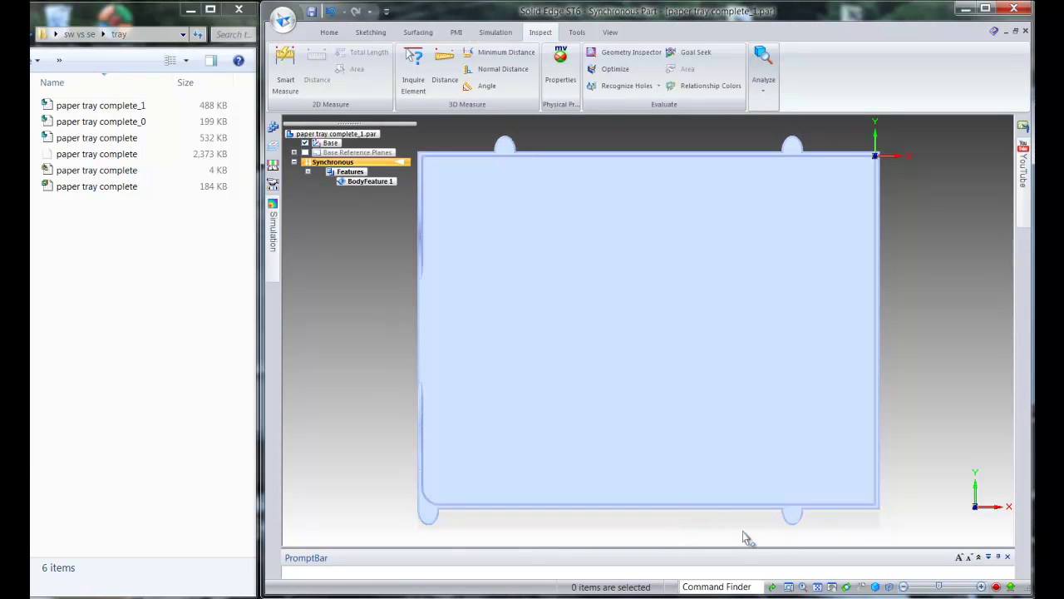
pyautogui.click(764, 483)
pyautogui.click(800, 515)
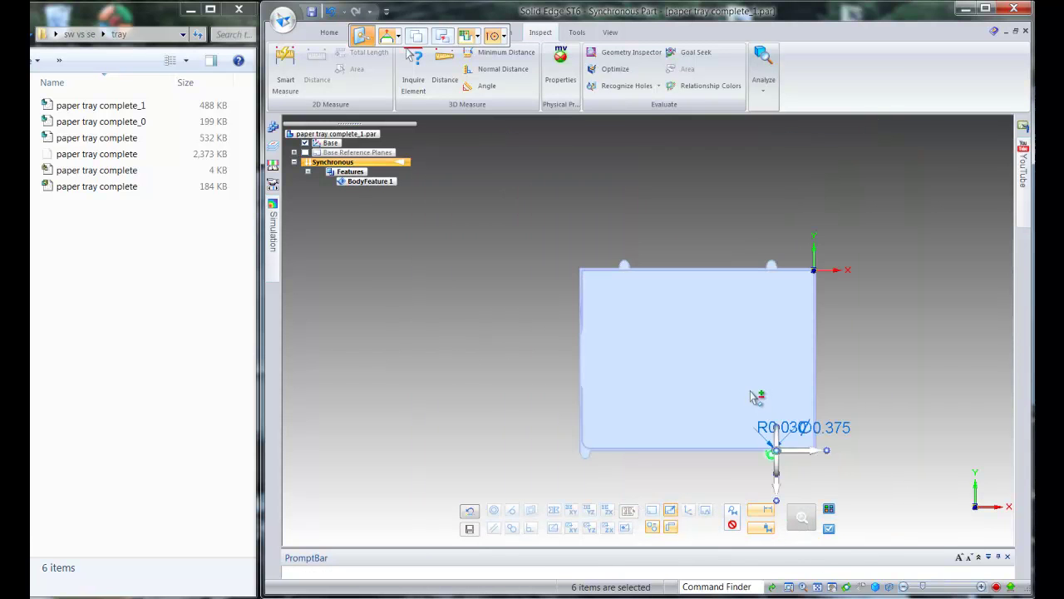
# - Realign the steering wheel and move the selected boss 2.200 in along the negative-Y wall to the closed-end corner vertex
pyautogui.scroll(3, 786, 476)
pyautogui.moveTo(747, 462); pyautogui.dragTo(662, 399, button='middle')
pyautogui.scroll(-5, 707, 441)
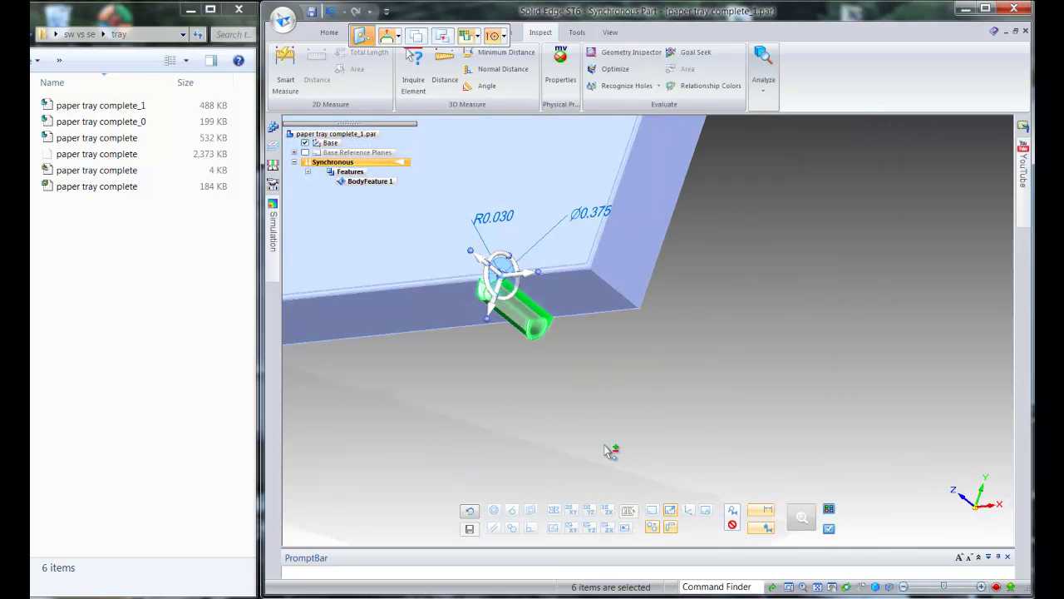
pyautogui.moveTo(501, 274); pyautogui.dragTo(536, 294)
pyautogui.scroll(5, 559, 274)
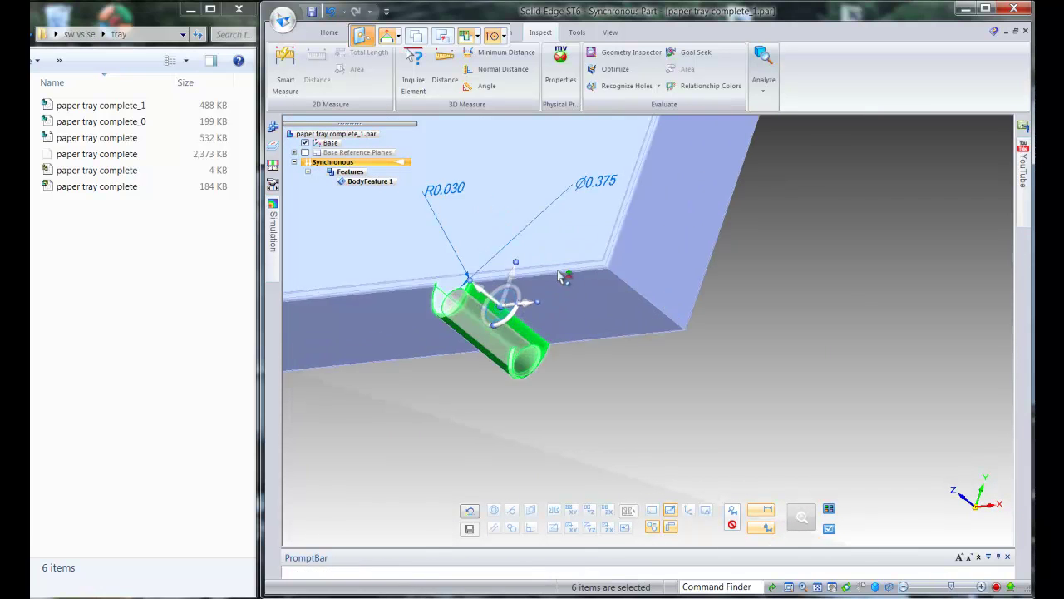
pyautogui.click(474, 340)
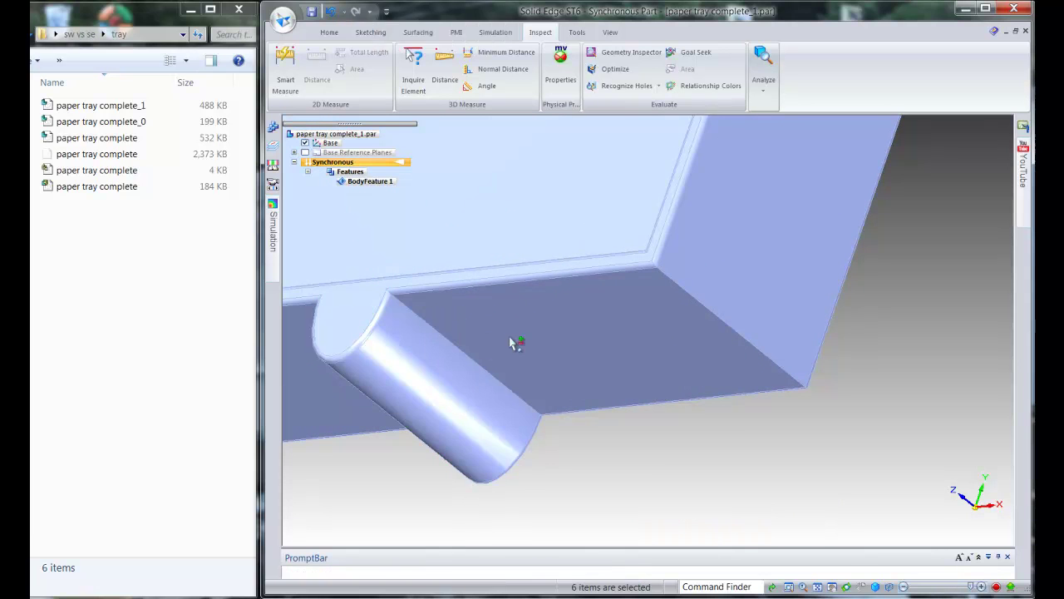
pyautogui.click(659, 272)
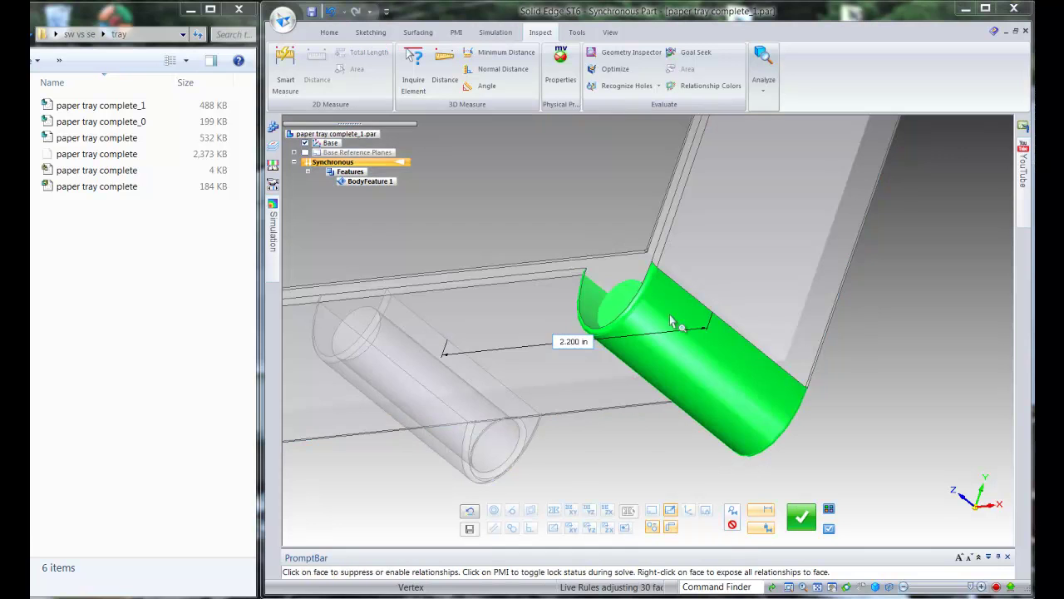
pyautogui.click(802, 516)
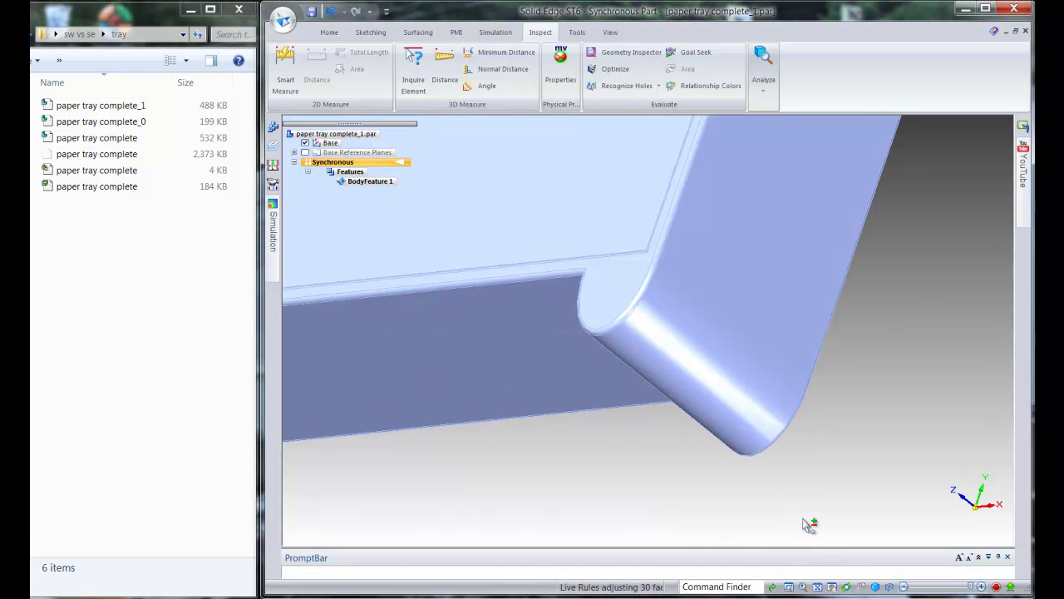
pyautogui.click(681, 446)
# - Select all faces of the post boss on the positive-Y long wall nearest the notched end, using the top view
pyautogui.scroll(-8, 673, 428)
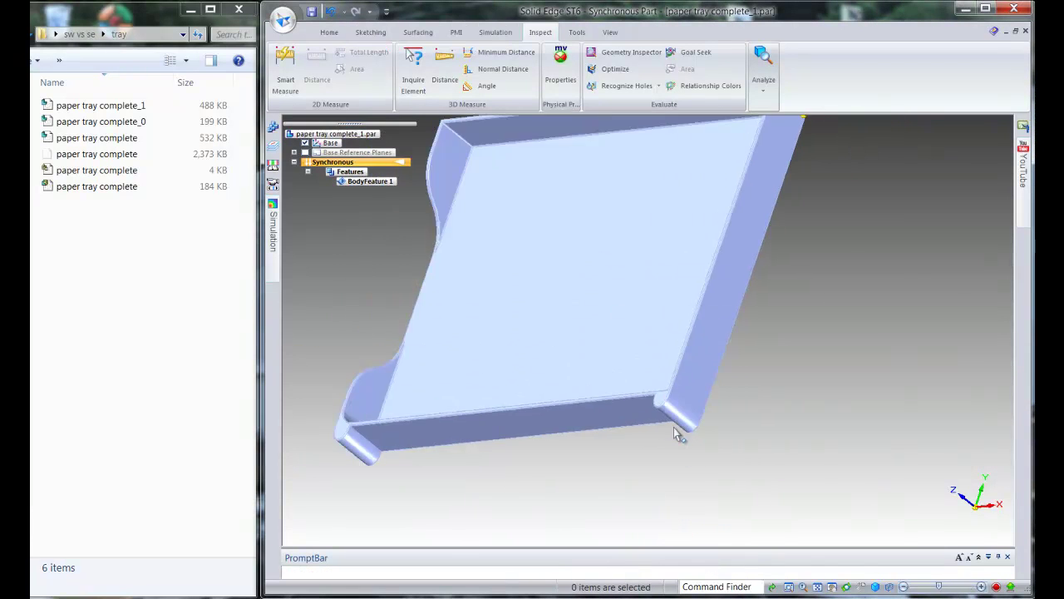
pyautogui.hotkey('ctrl', 'h')
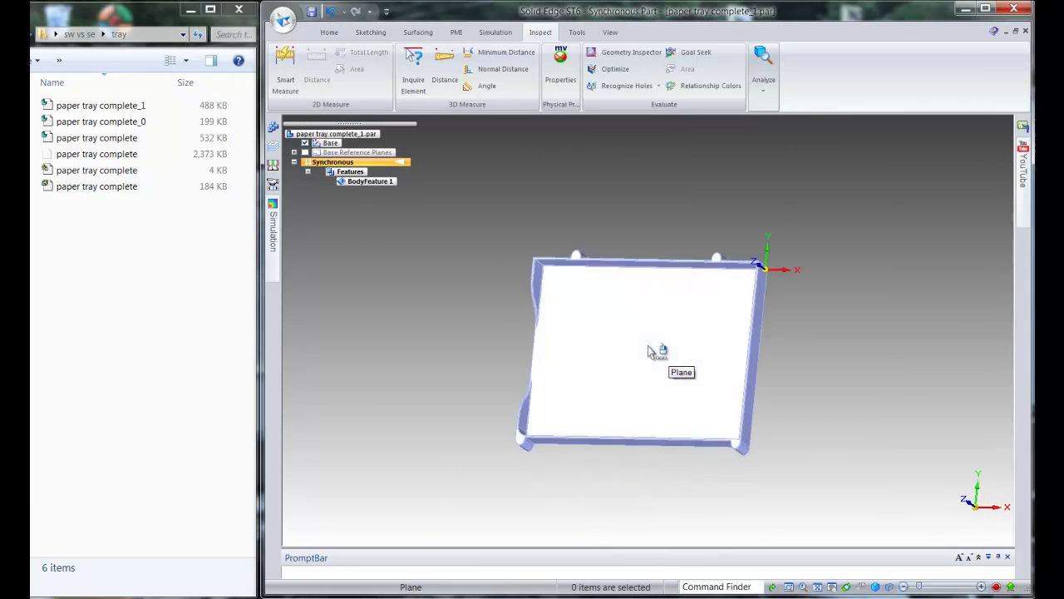
pyautogui.moveTo(465, 127); pyautogui.dragTo(532, 168)
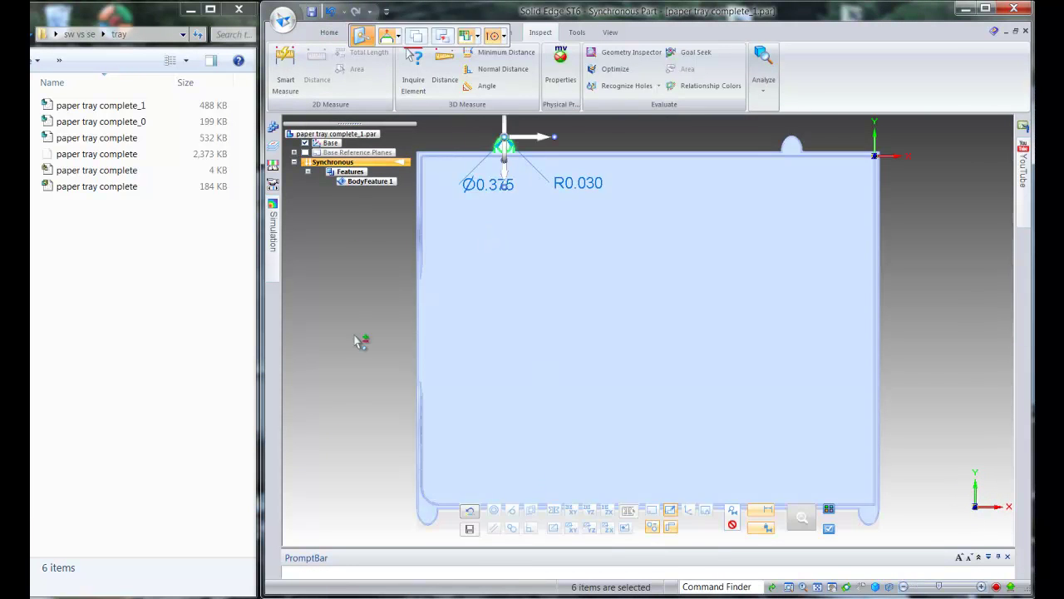
pyautogui.scroll(-3, 549, 490)
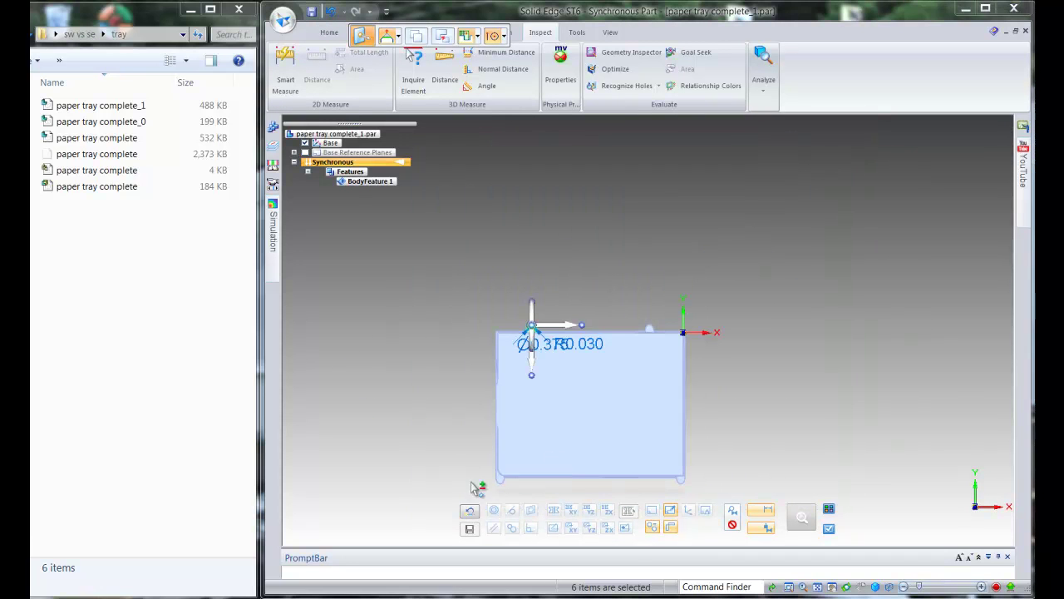
pyautogui.moveTo(452, 449); pyautogui.dragTo(736, 470, button='middle')
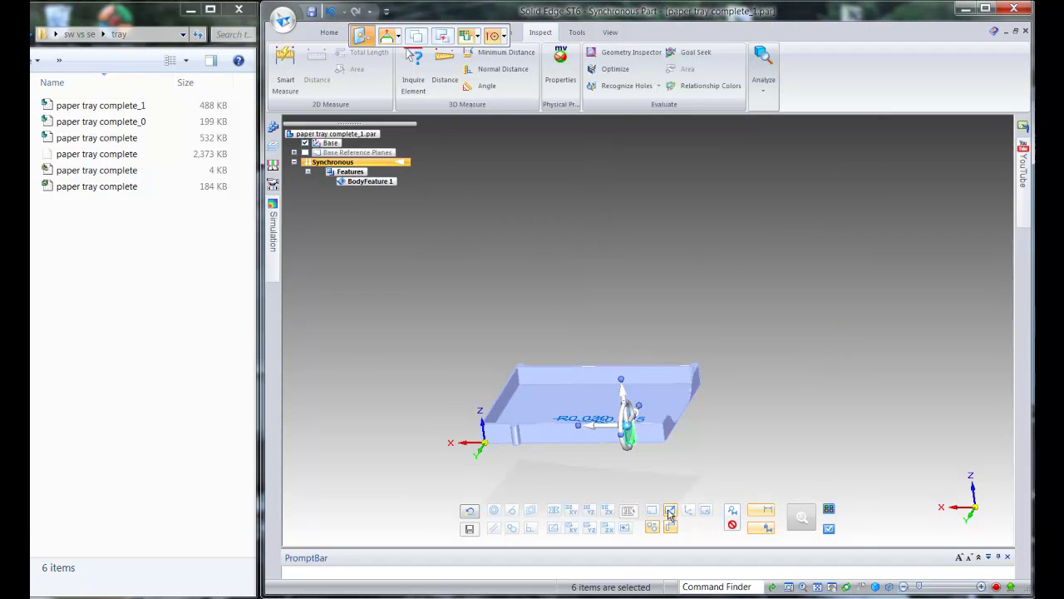
# - Realign the steering wheel to the boss's vertical edge and move the boss 2.200 in along the positive-Y wall to the notched-end corner vertex
pyautogui.scroll(6, 663, 466)
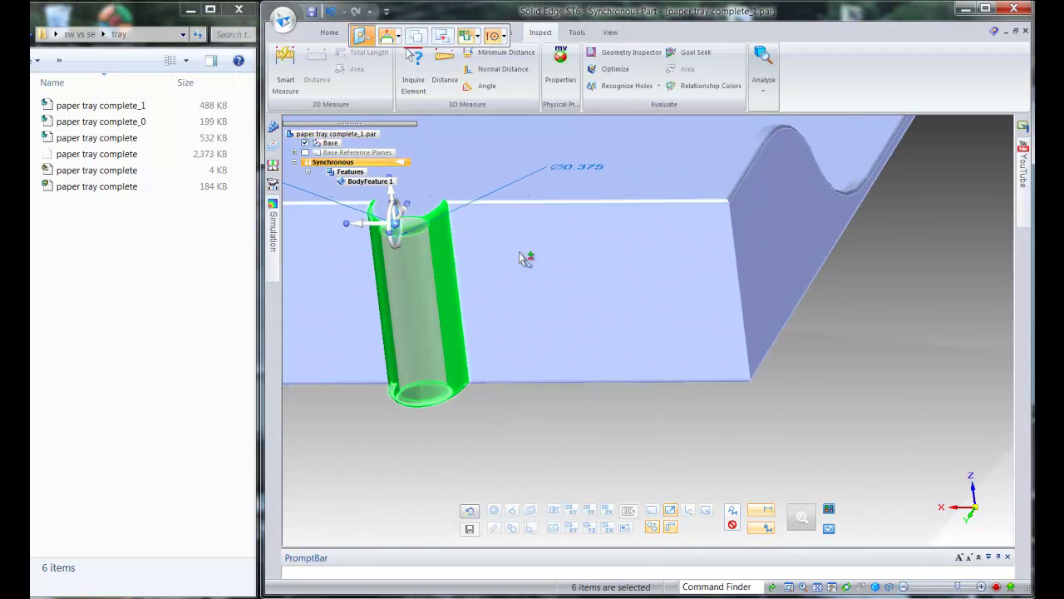
pyautogui.click(396, 225)
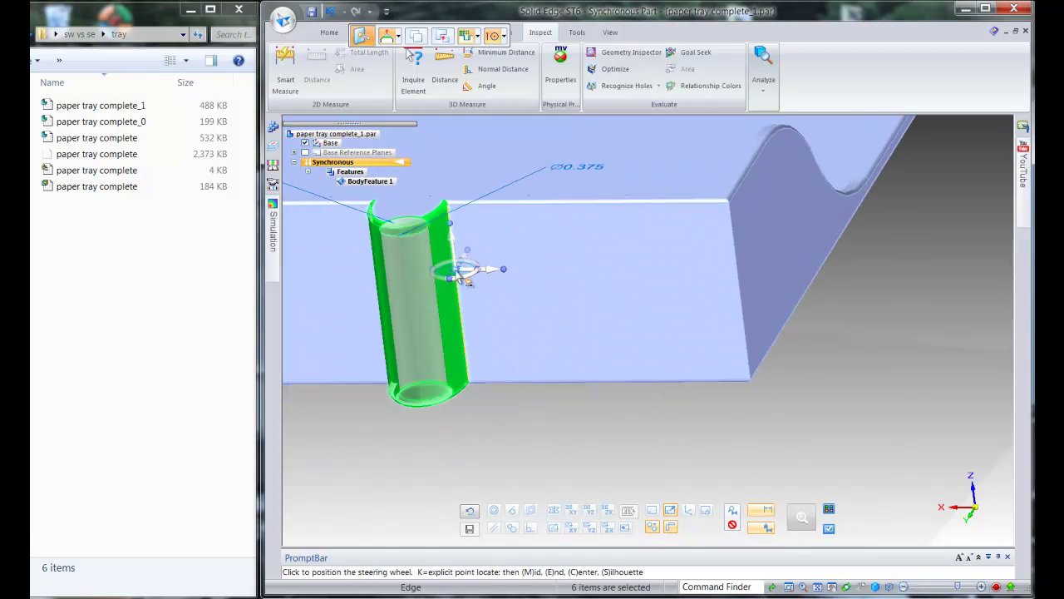
pyautogui.click(460, 266)
pyautogui.click(491, 268)
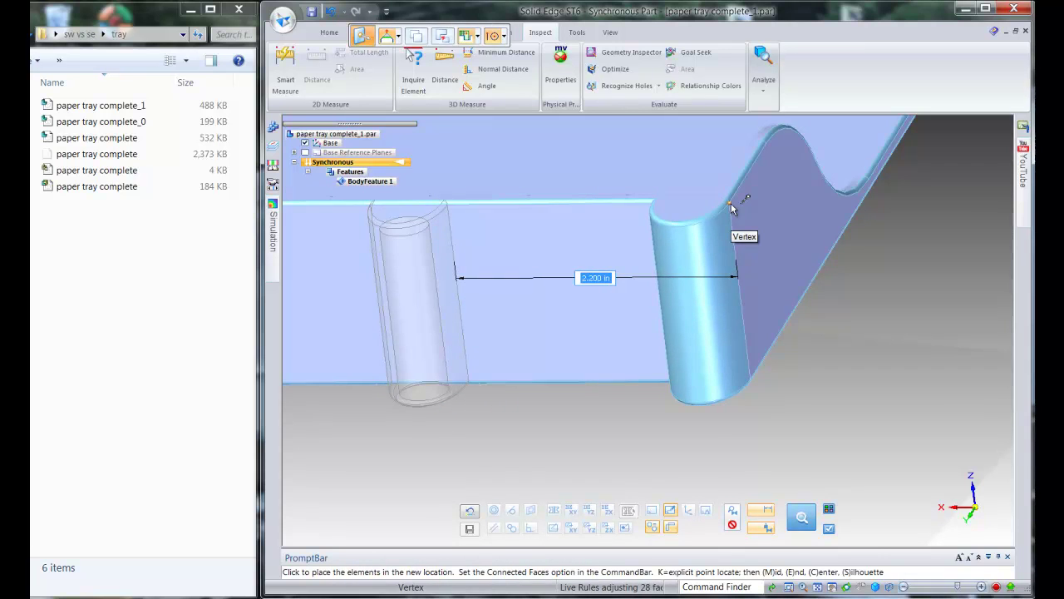
pyautogui.click(731, 202)
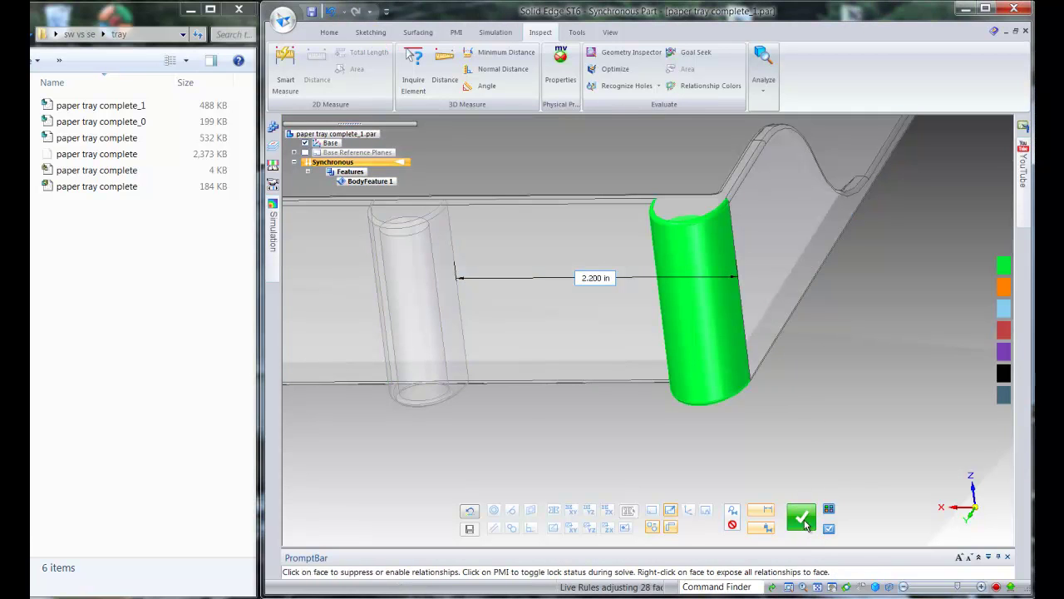
pyautogui.click(802, 517)
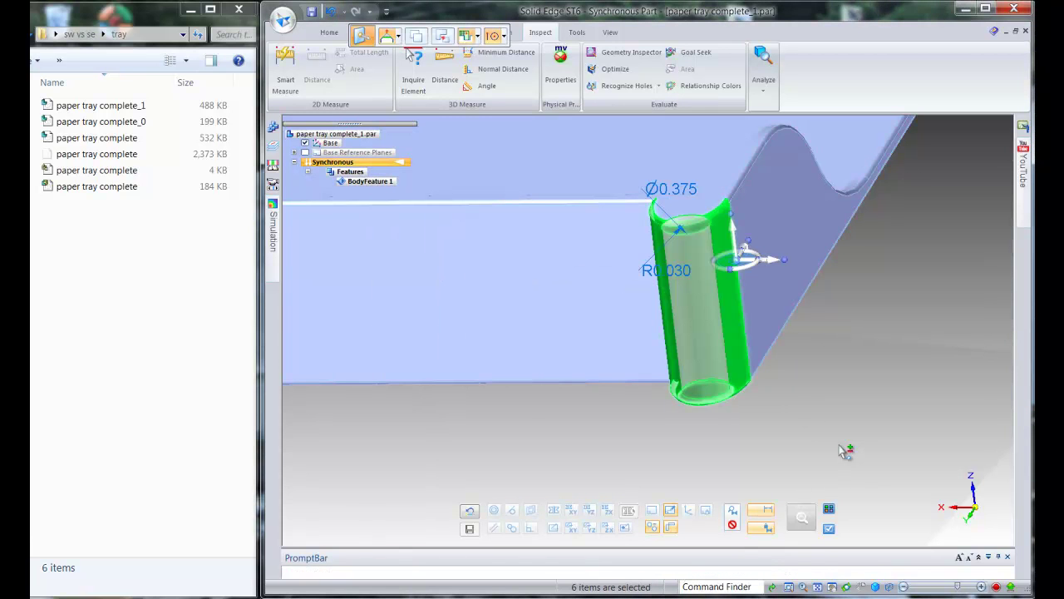
# - Clear the selection and select all faces of the remaining post boss on the positive-Y wall near the closed end, using the top view
pyautogui.hotkey('ctrl', 't')
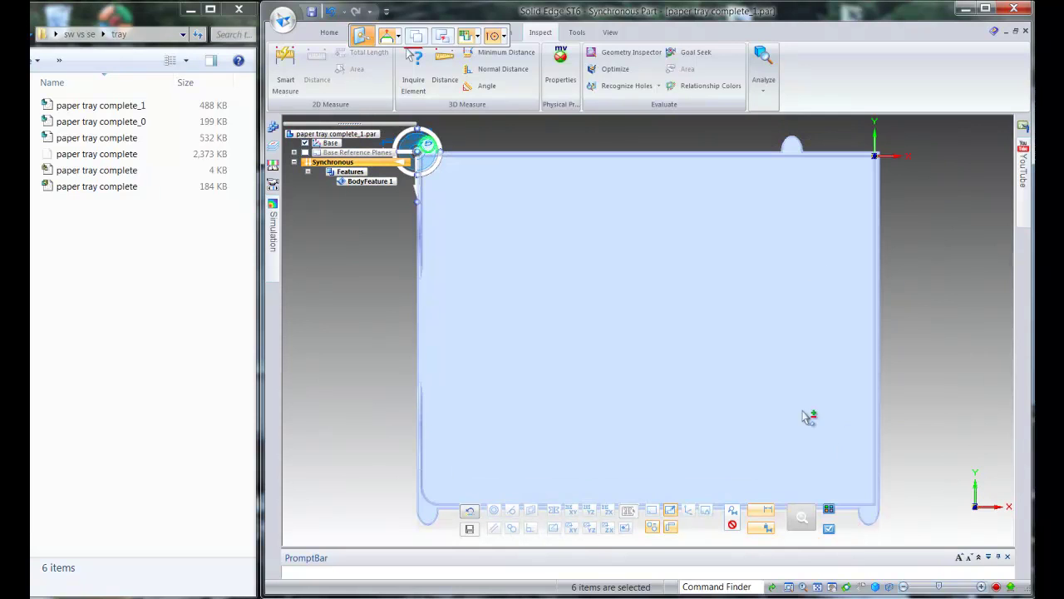
pyautogui.click(769, 129)
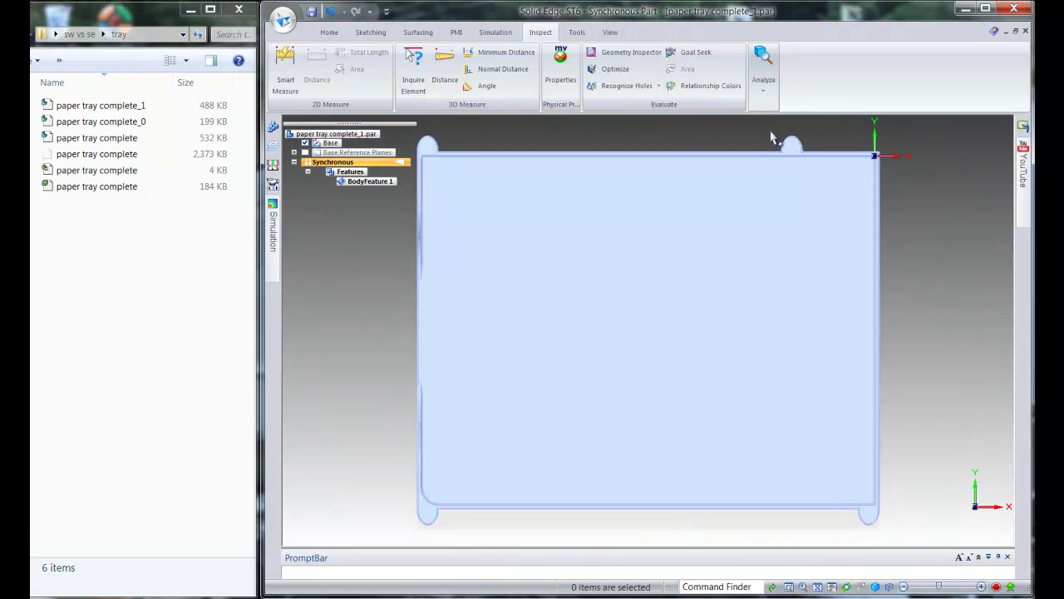
pyautogui.moveTo(784, 143); pyautogui.dragTo(824, 183)
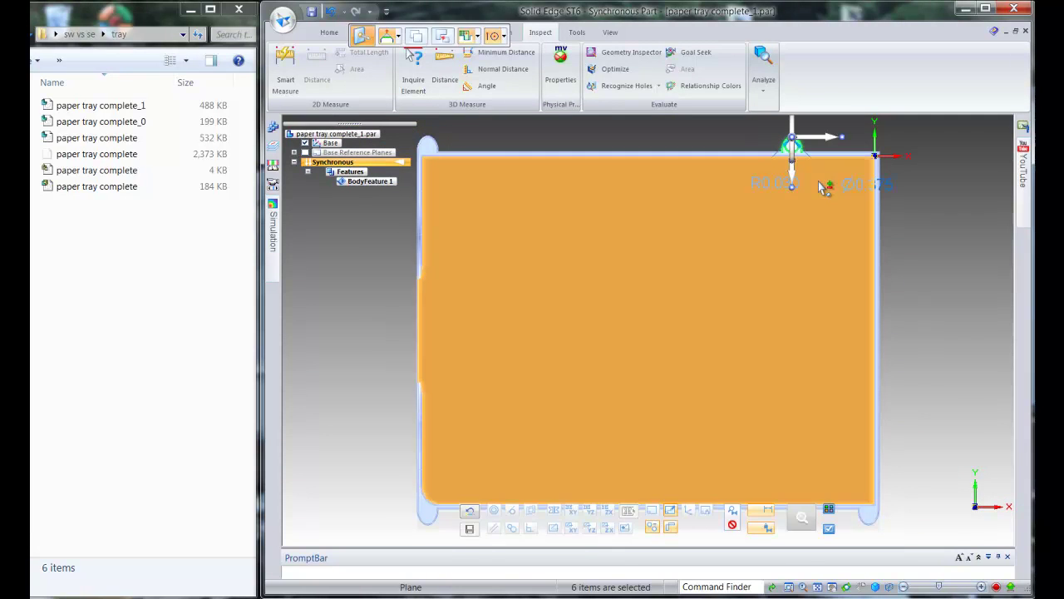
# - Realign the steering wheel and move the selected boss 2.200 in along the positive-Y wall to the closed-end corner vertex
pyautogui.moveTo(662, 503); pyautogui.dragTo(386, 366, button='middle')
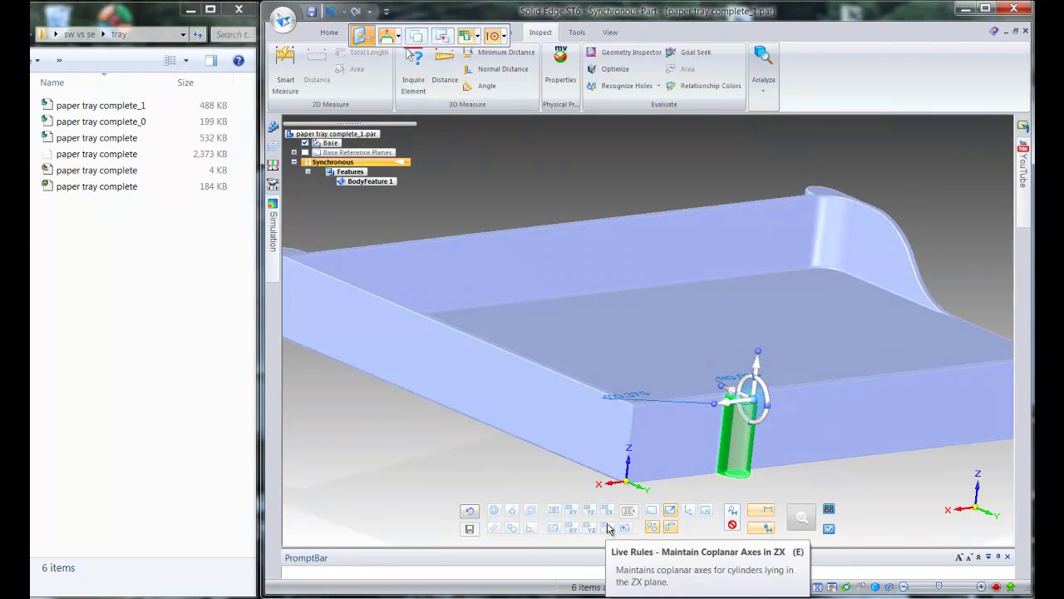
pyautogui.scroll(3, 592, 493)
pyautogui.scroll(-3, 592, 492)
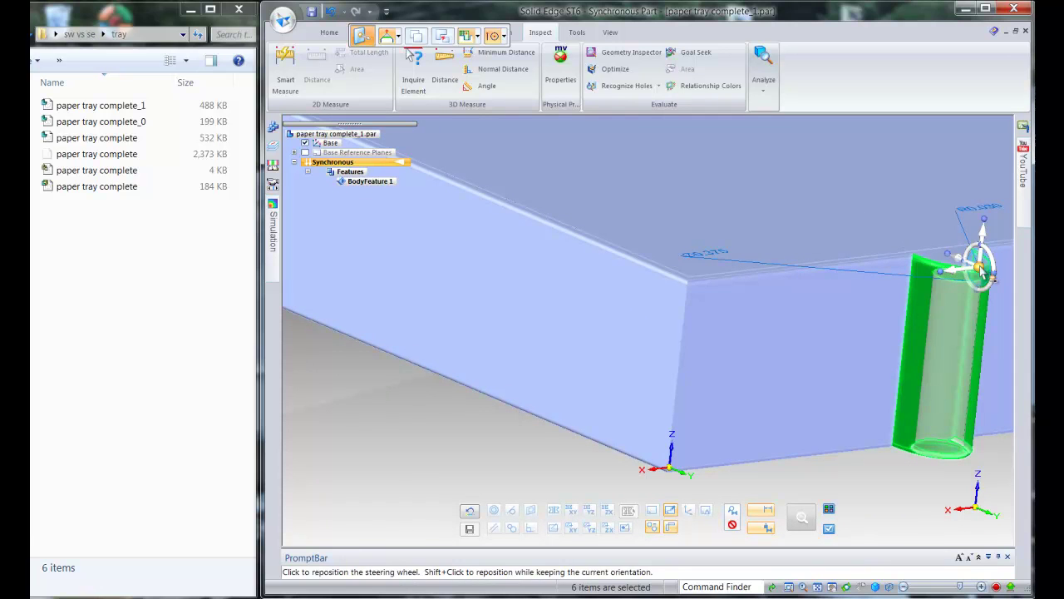
pyautogui.click(977, 266)
pyautogui.click(886, 305)
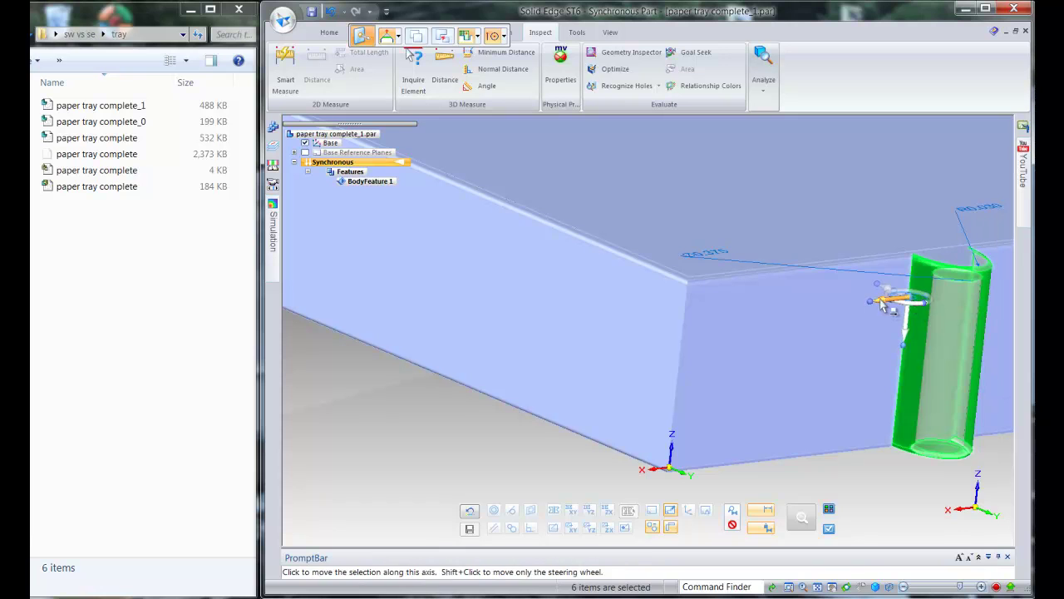
pyautogui.click(879, 298)
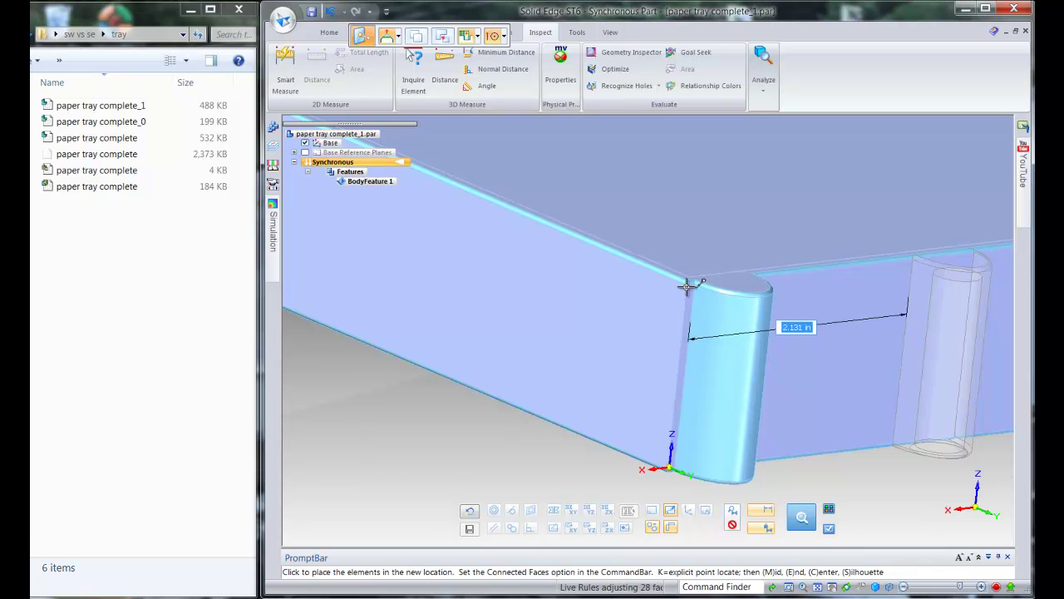
pyautogui.click(692, 289)
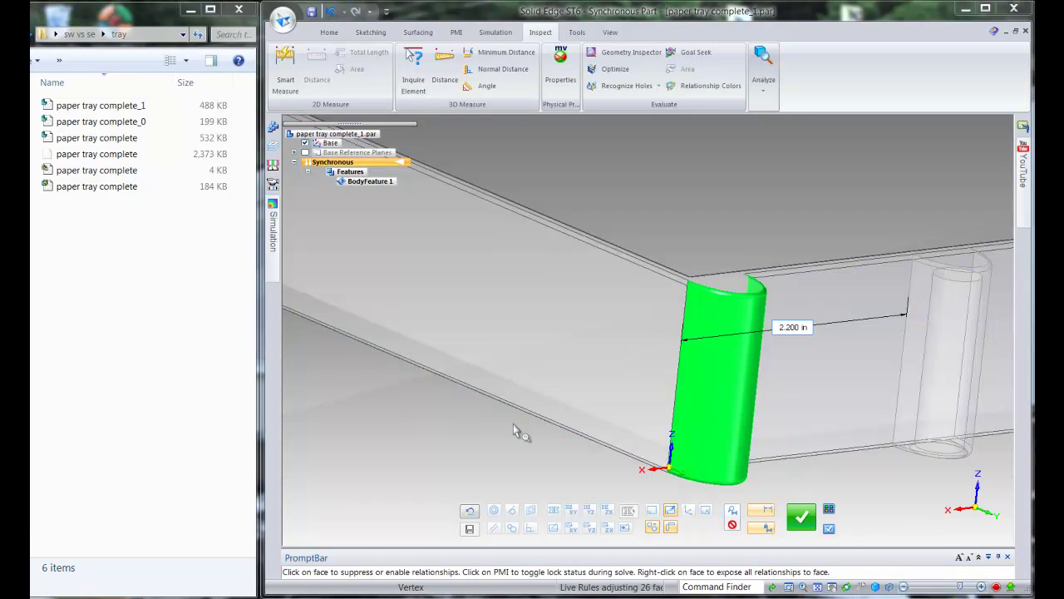
pyautogui.click(801, 517)
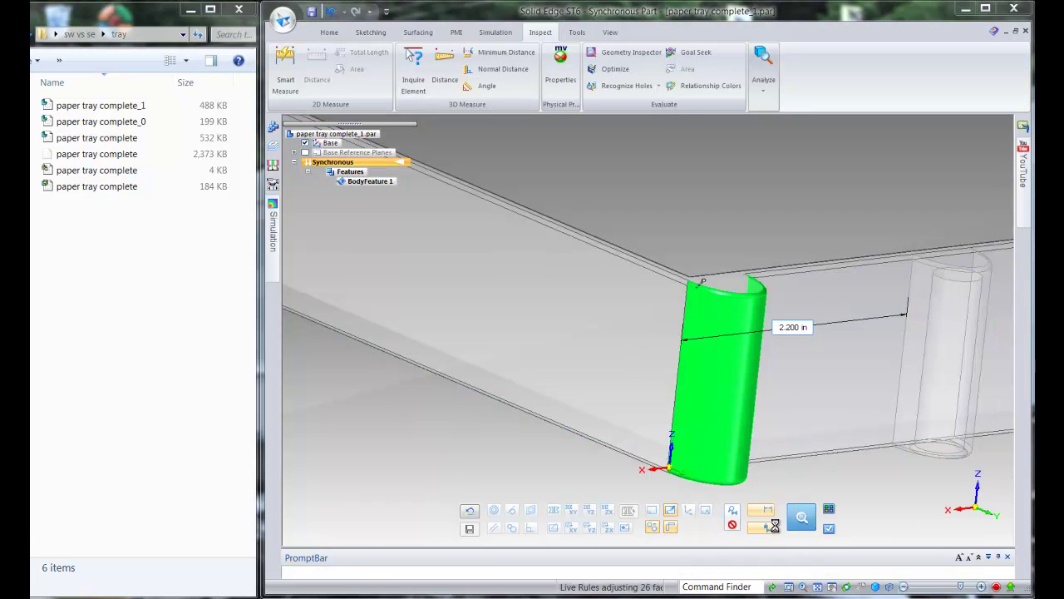
pyautogui.scroll(-4, 497, 457)
pyautogui.press('Escape')
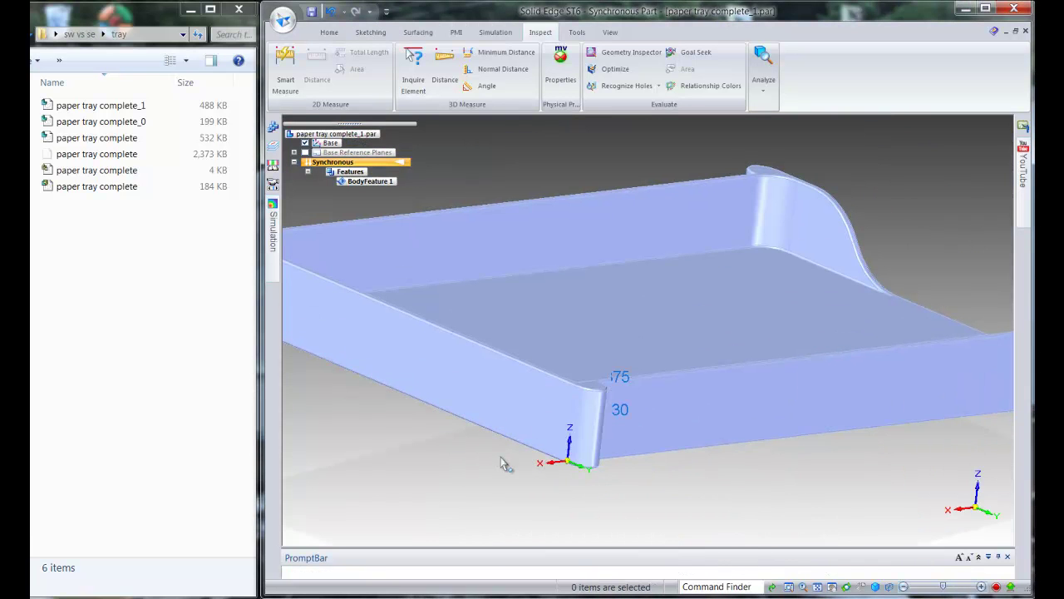
# - Set the radius of the vertical inner round at the positive-Y notched-end corner to 0.500 in, for the selected face only
pyautogui.scroll(-3, 670, 453)
pyautogui.moveTo(527, 458); pyautogui.dragTo(705, 435, button='middle')
pyautogui.scroll(4, 637, 279)
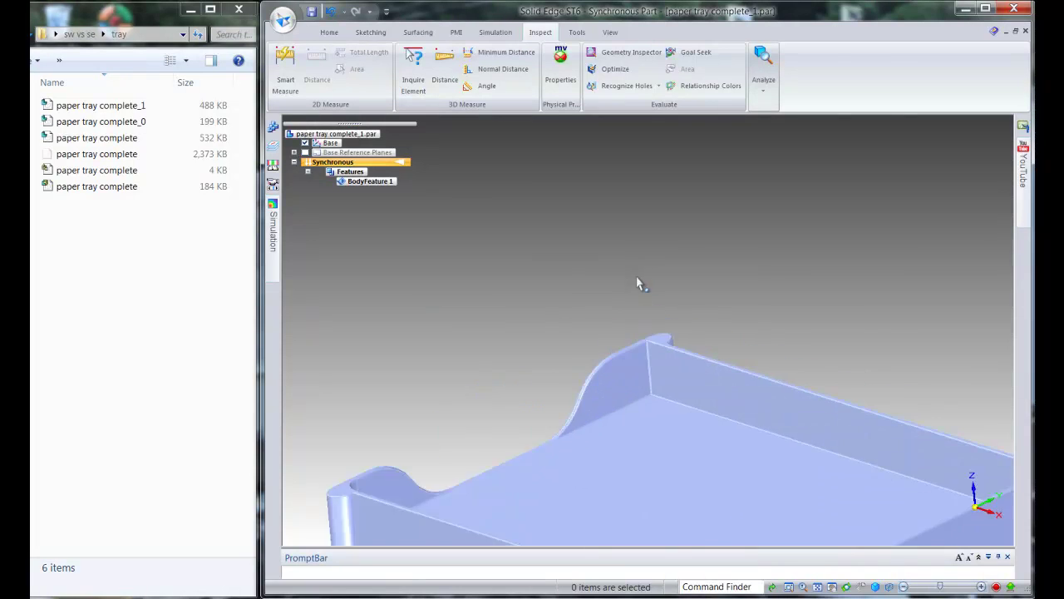
pyautogui.scroll(5, 674, 492)
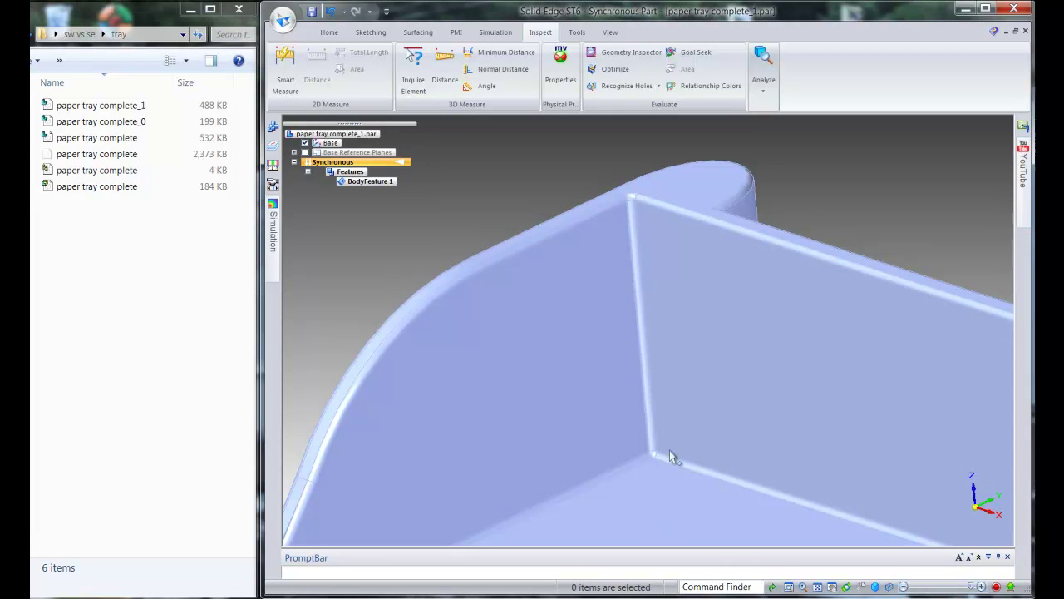
pyautogui.click(643, 346)
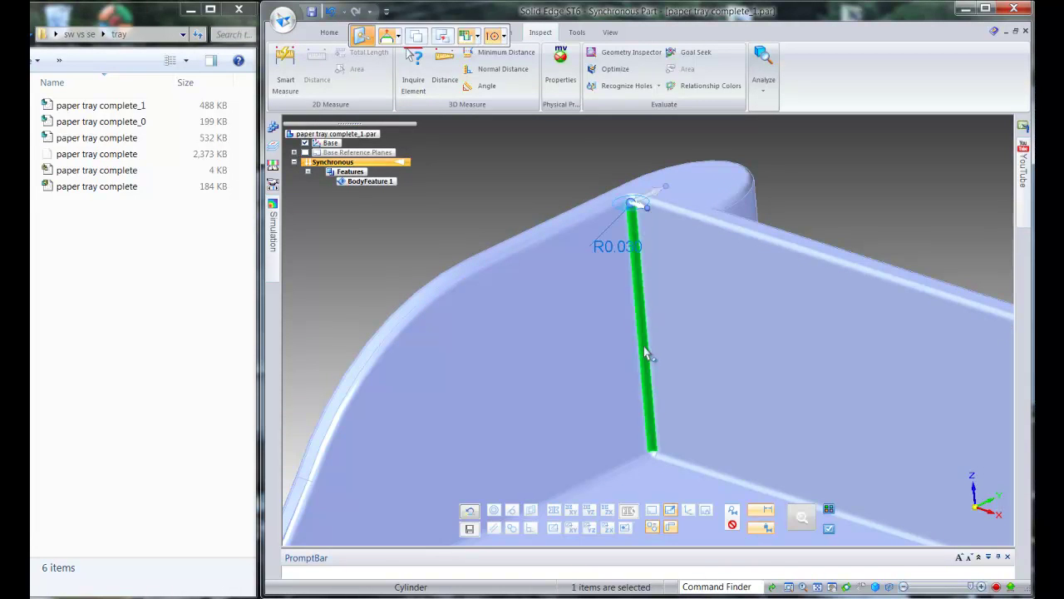
pyautogui.click(632, 245)
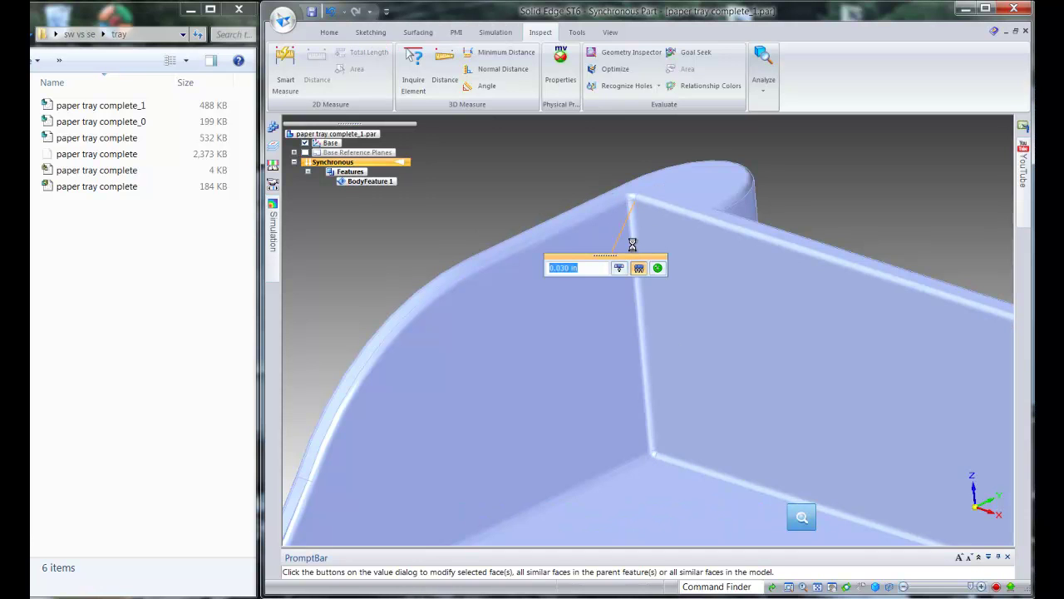
pyautogui.click(619, 267)
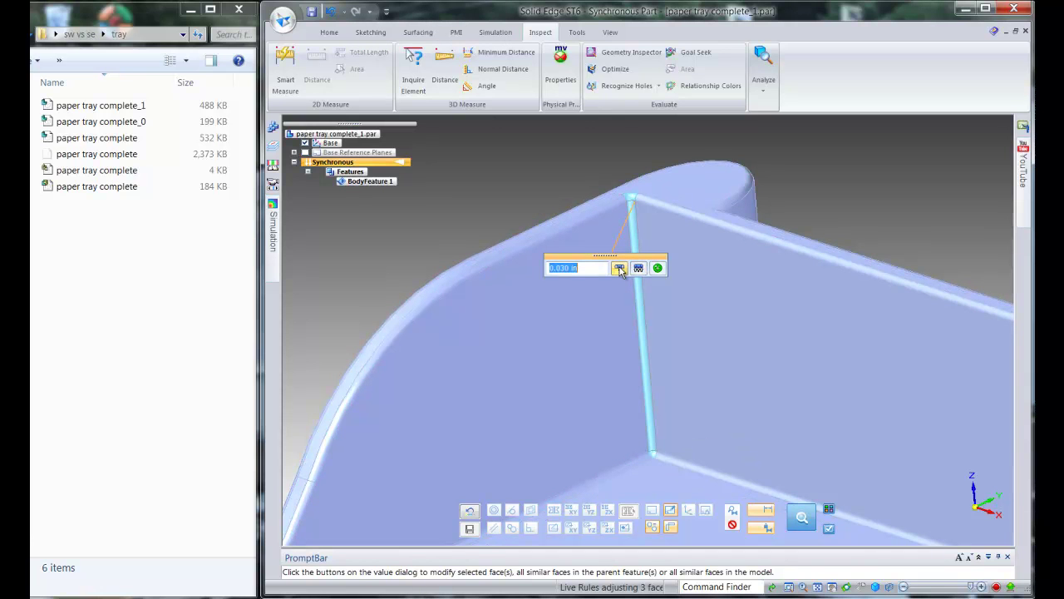
pyautogui.write('.5')
pyautogui.press('Return')
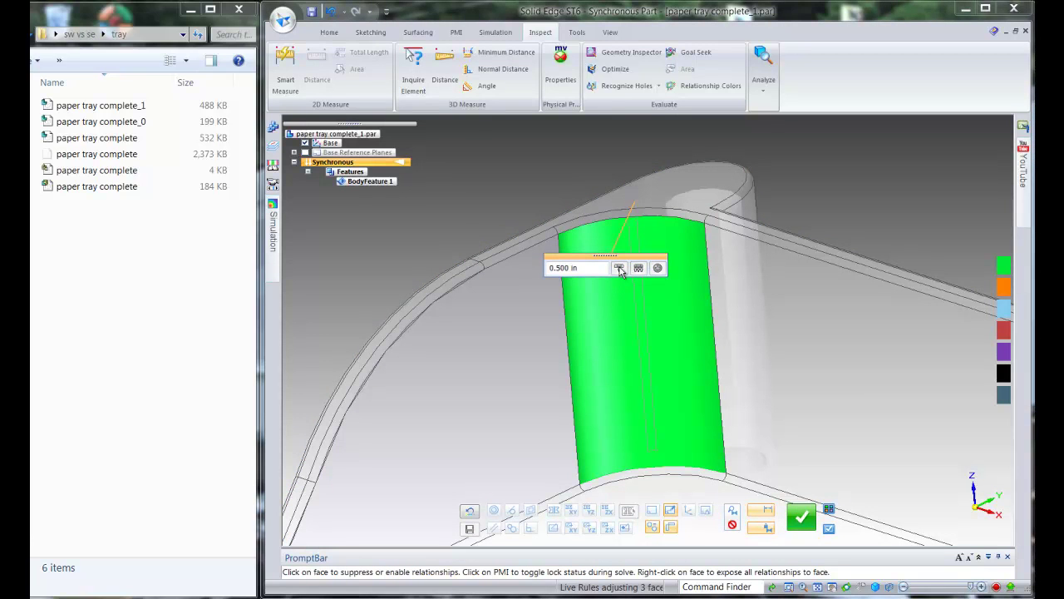
pyautogui.click(595, 270)
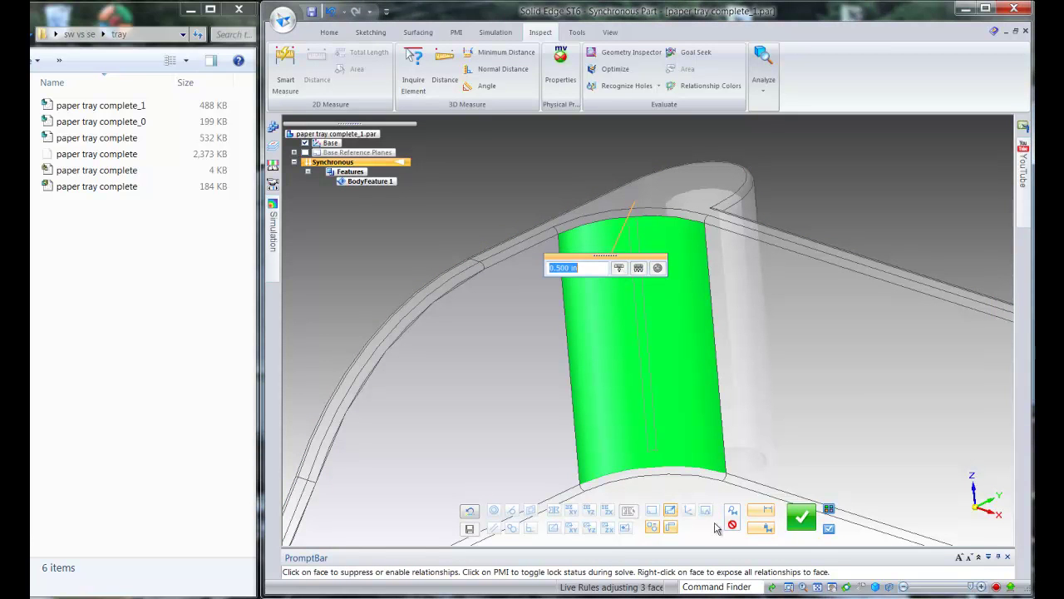
pyautogui.click(802, 519)
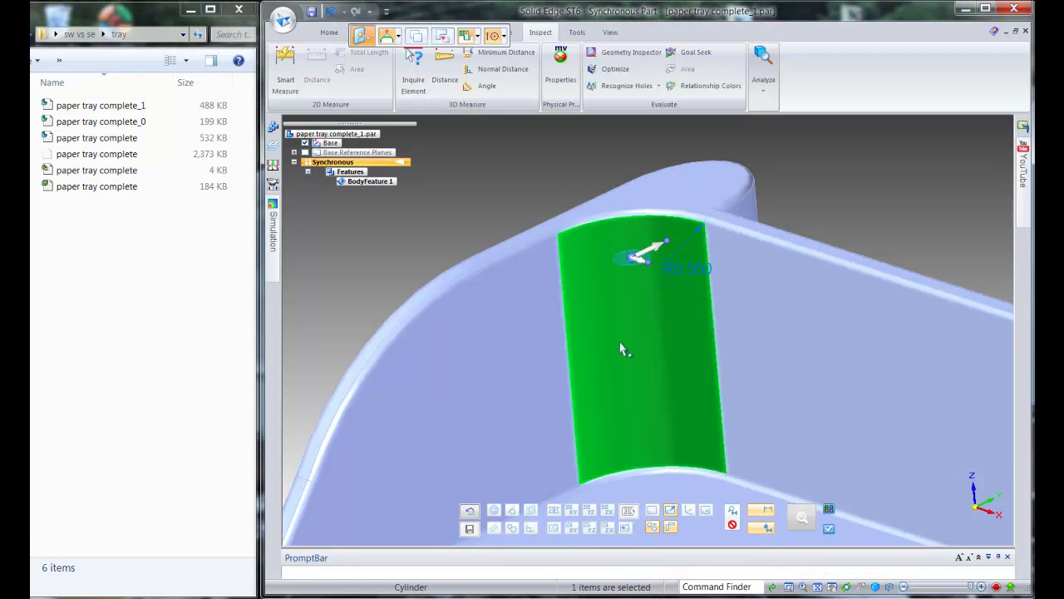
# - Try to set the radius of the vertical inner round at the negative-Y closed-end corner to 0.500 in
pyautogui.scroll(-10, 539, 243)
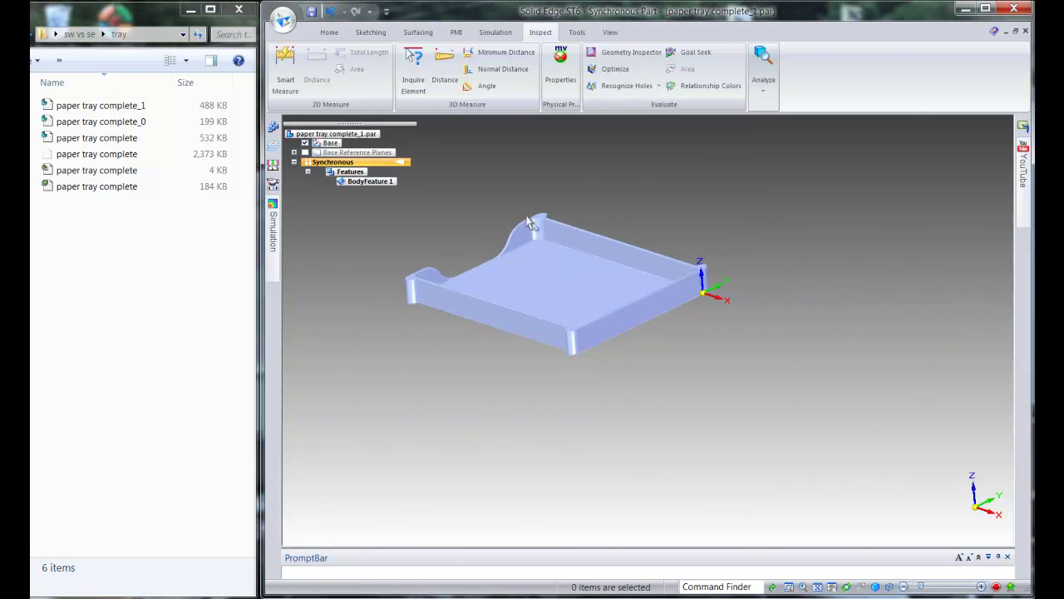
pyautogui.moveTo(455, 375); pyautogui.dragTo(750, 380, button='middle')
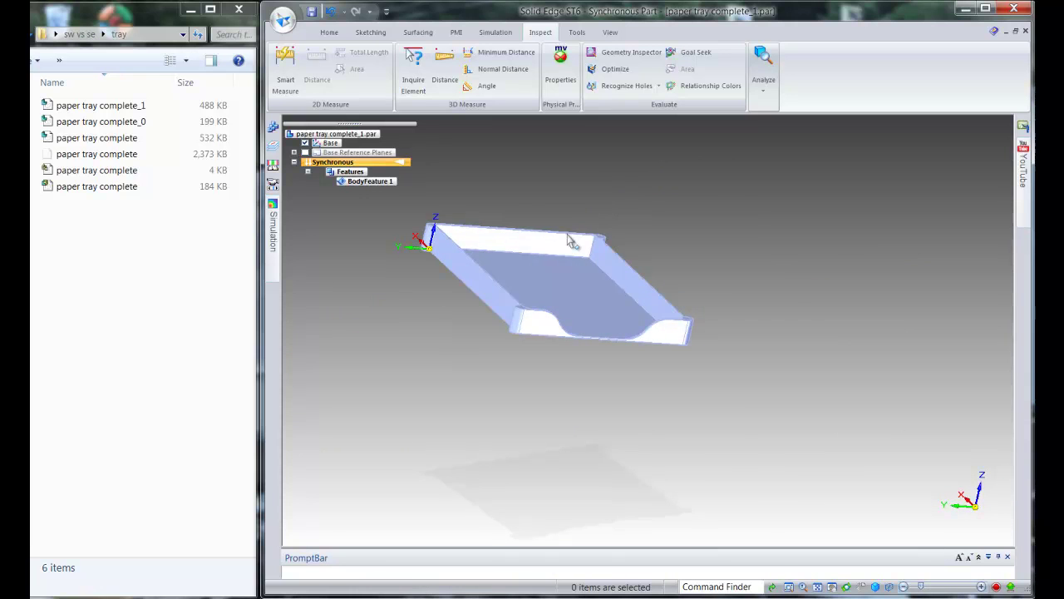
pyautogui.scroll(6, 594, 227)
pyautogui.scroll(2, 594, 248)
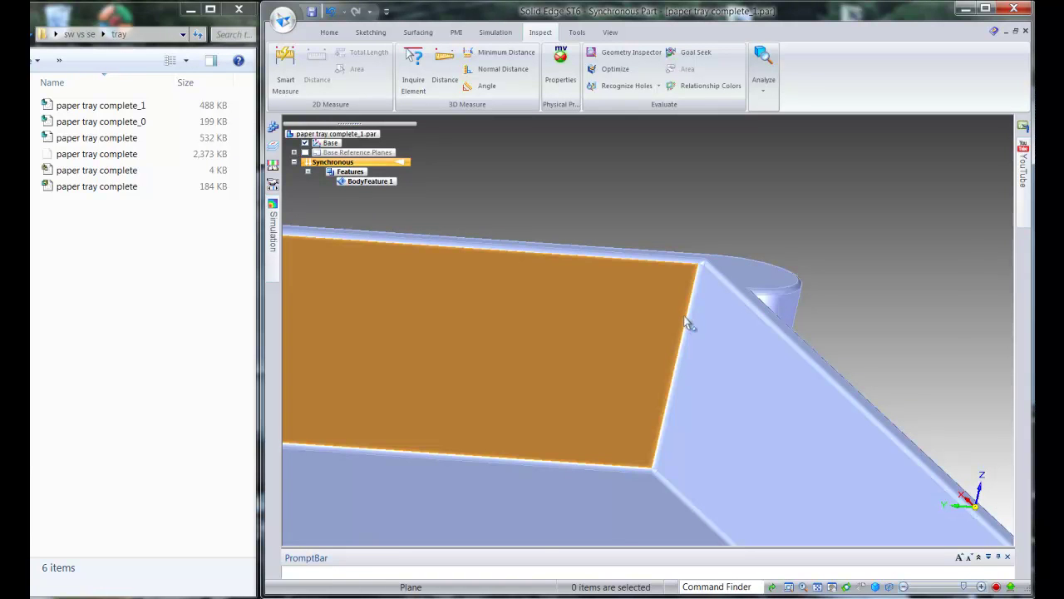
pyautogui.scroll(2, 689, 328)
pyautogui.click(685, 322)
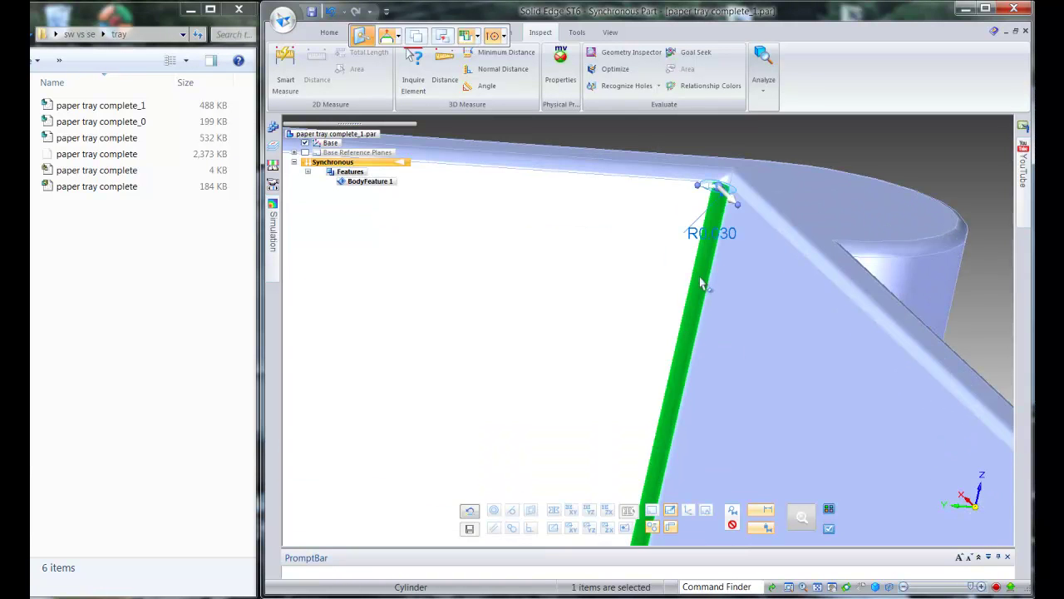
pyautogui.click(726, 234)
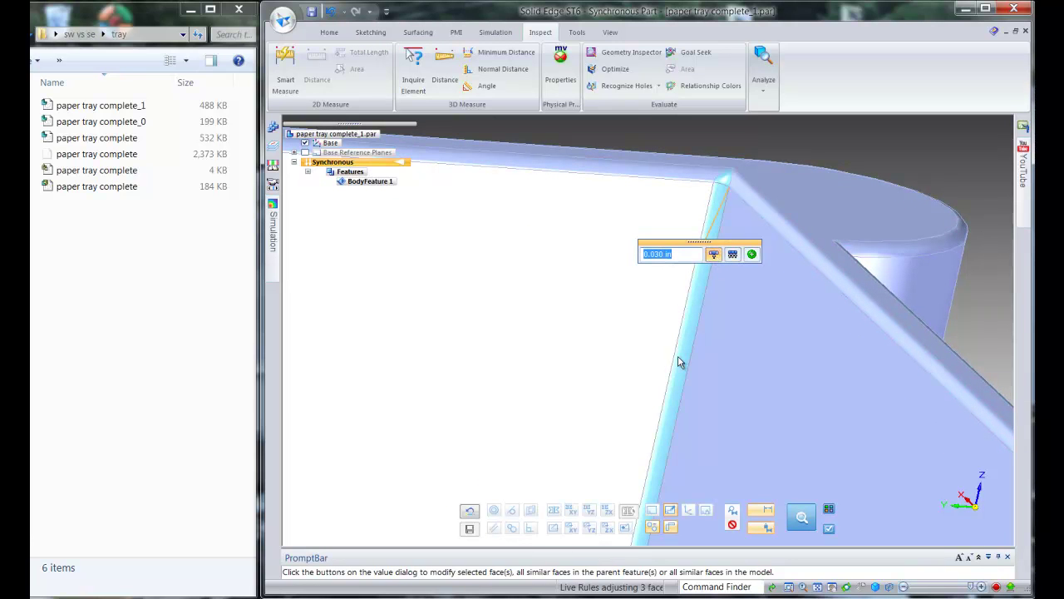
pyautogui.write('.5')
pyautogui.press('Return')
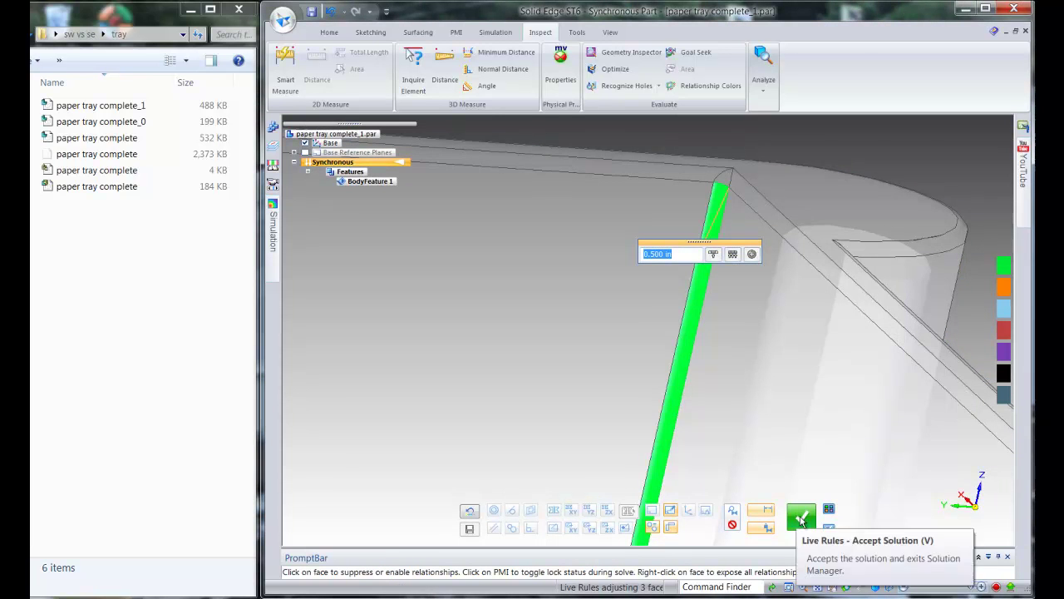
pyautogui.click(798, 519)
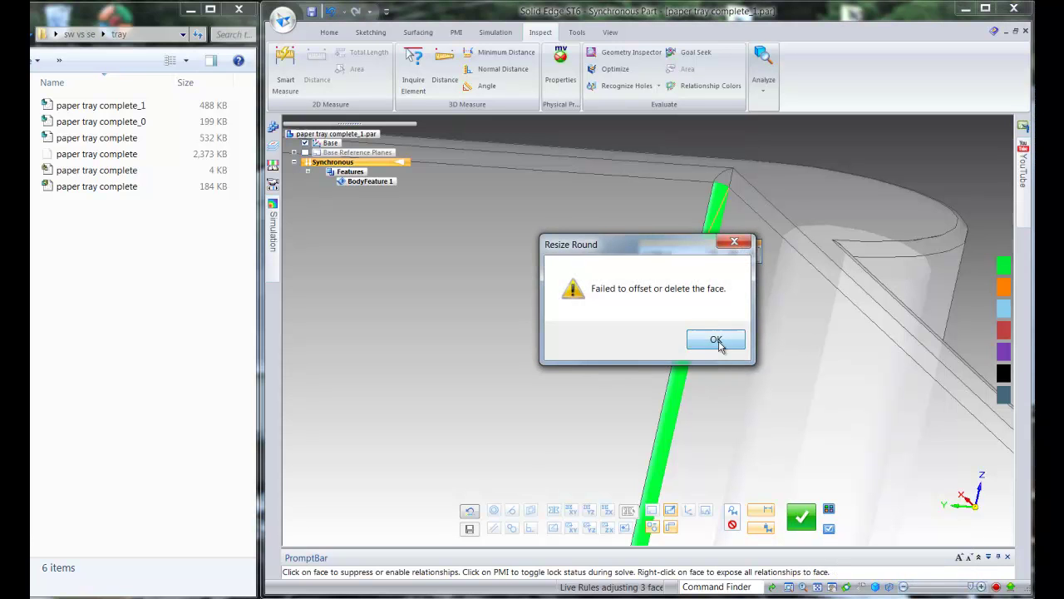
pyautogui.click(715, 340)
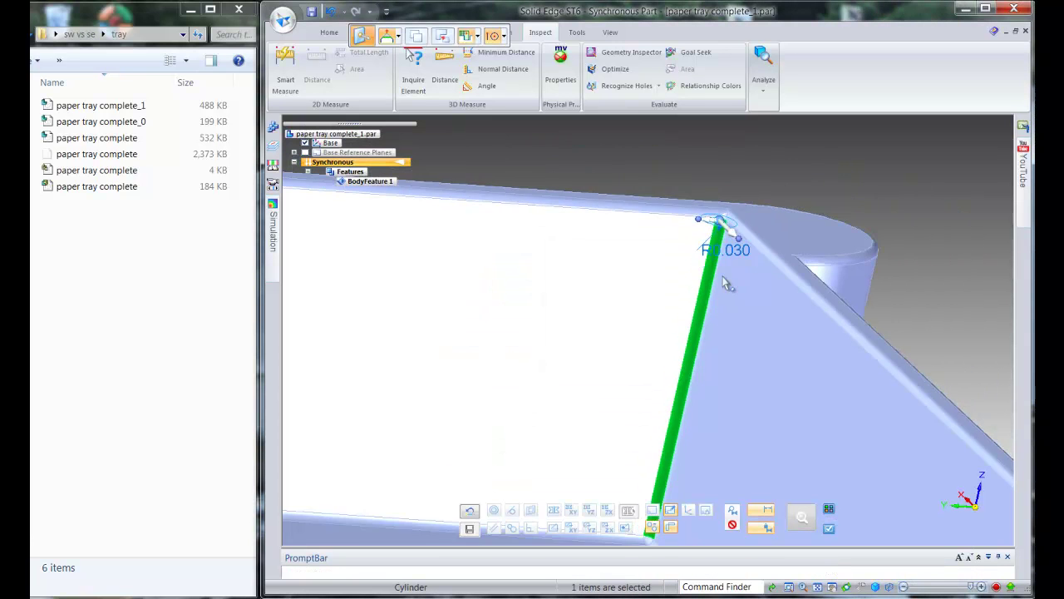
pyautogui.scroll(-3, 724, 283)
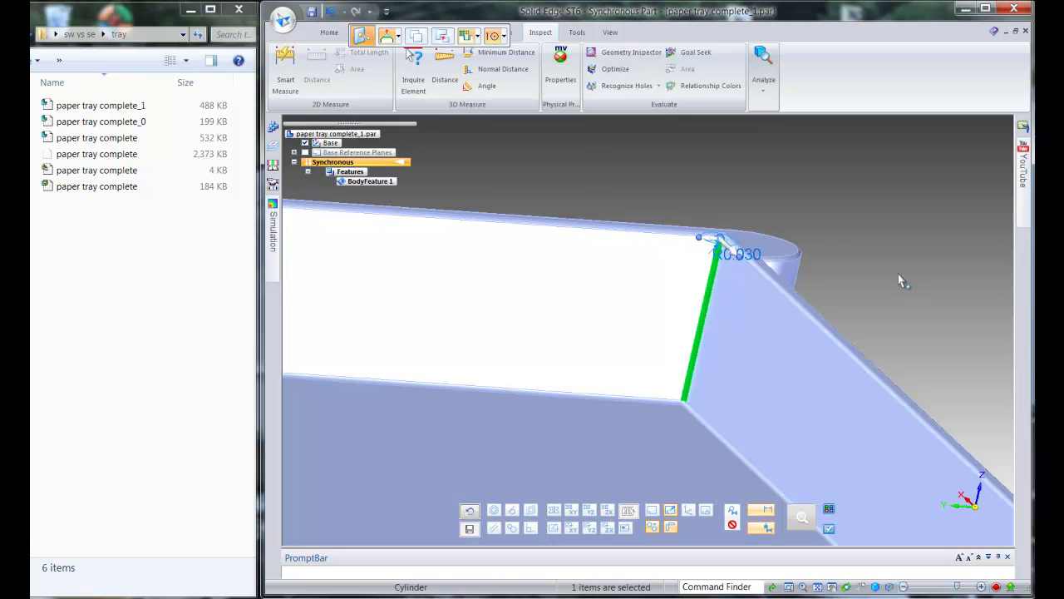
pyautogui.click(862, 268)
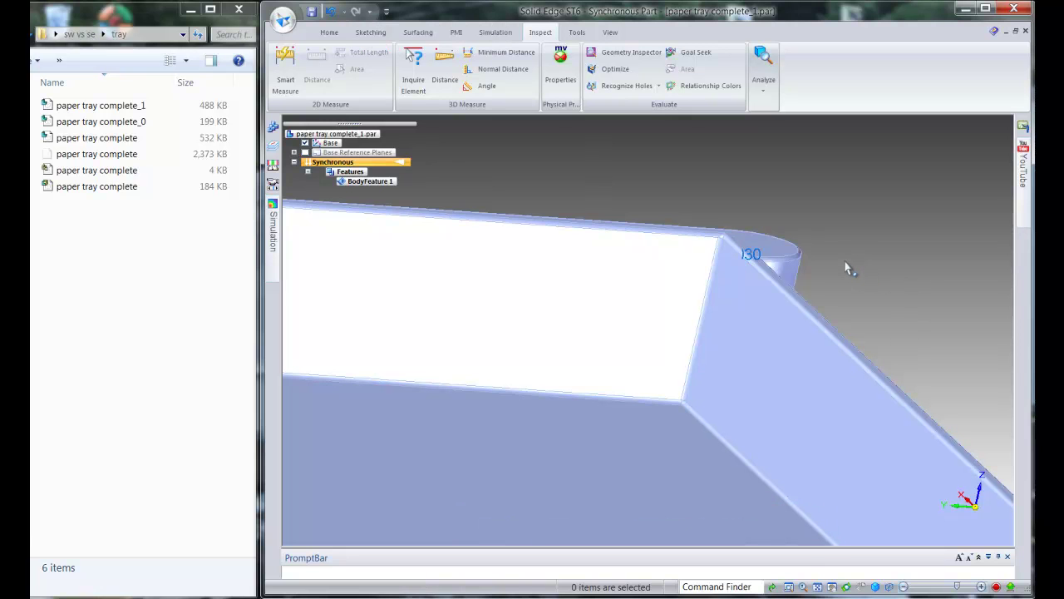
pyautogui.moveTo(831, 273)
pyautogui.mouseDown(button='middle')
pyautogui.moveTo(829, 257)
pyautogui.moveTo(840, 252)
pyautogui.moveTo(845, 264)
pyautogui.mouseUp(button='middle')
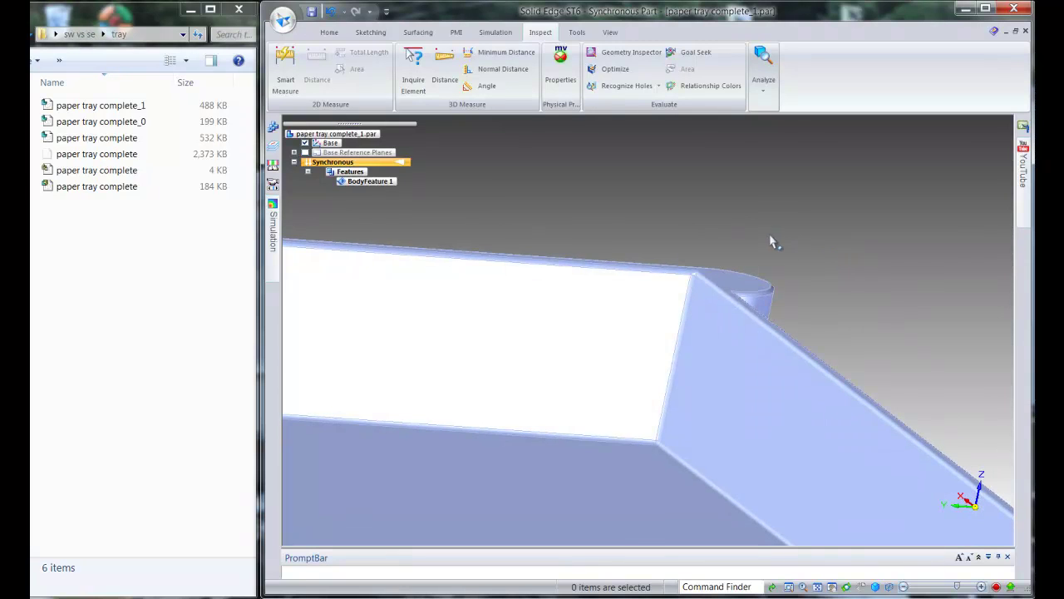
pyautogui.scroll(-2, 770, 241)
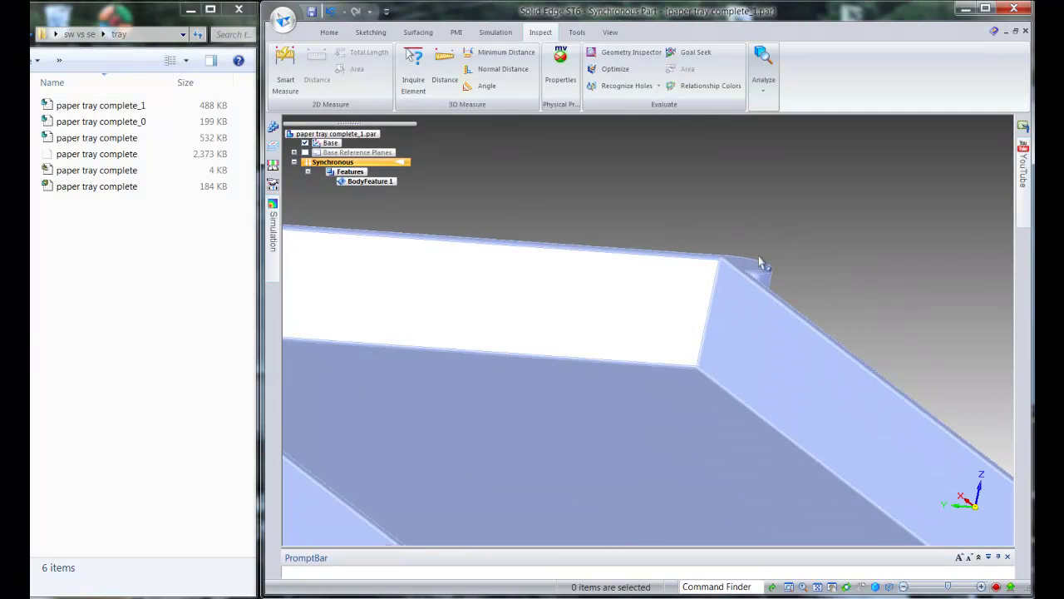
# - Delete the small inner rounds meeting at the negative-Y closed-end corner: the vertical, upper-edge and floor-edge rounds and their corner blend faces
pyautogui.scroll(2, 703, 241)
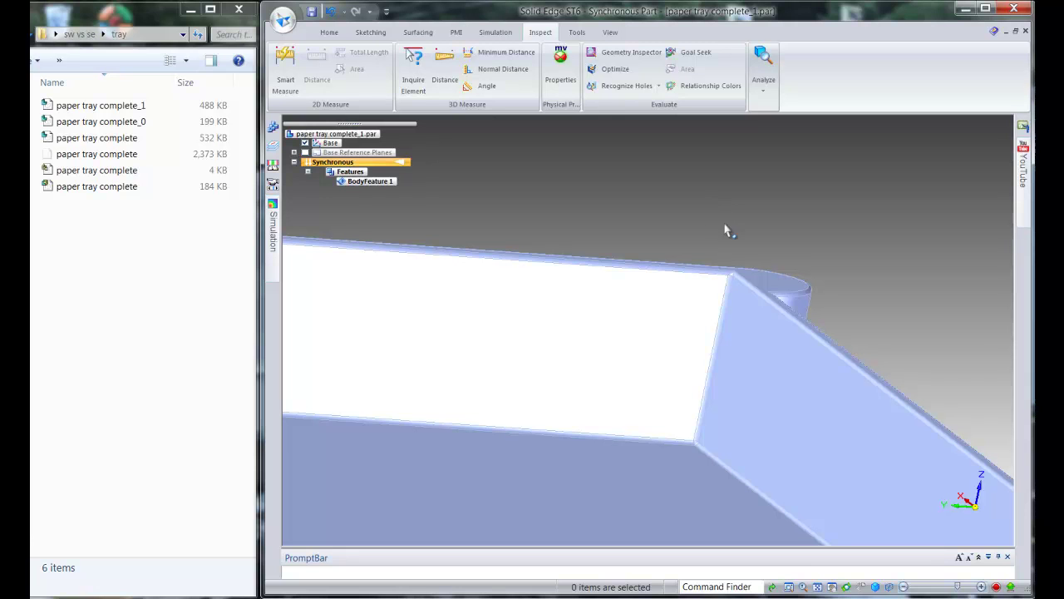
pyautogui.scroll(3, 746, 402)
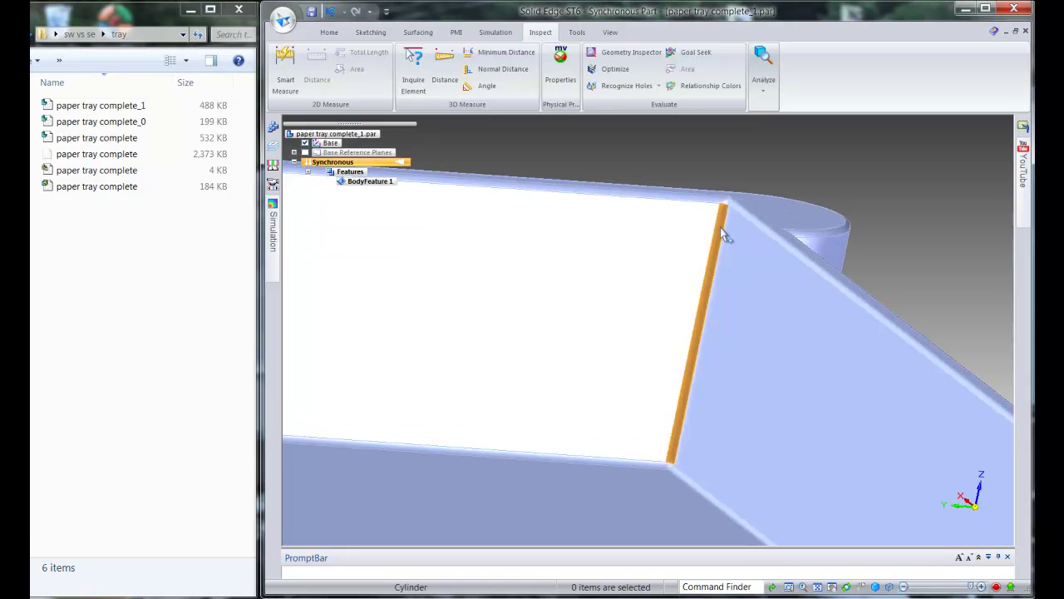
pyautogui.click(722, 229)
pyautogui.rightClick(898, 208)
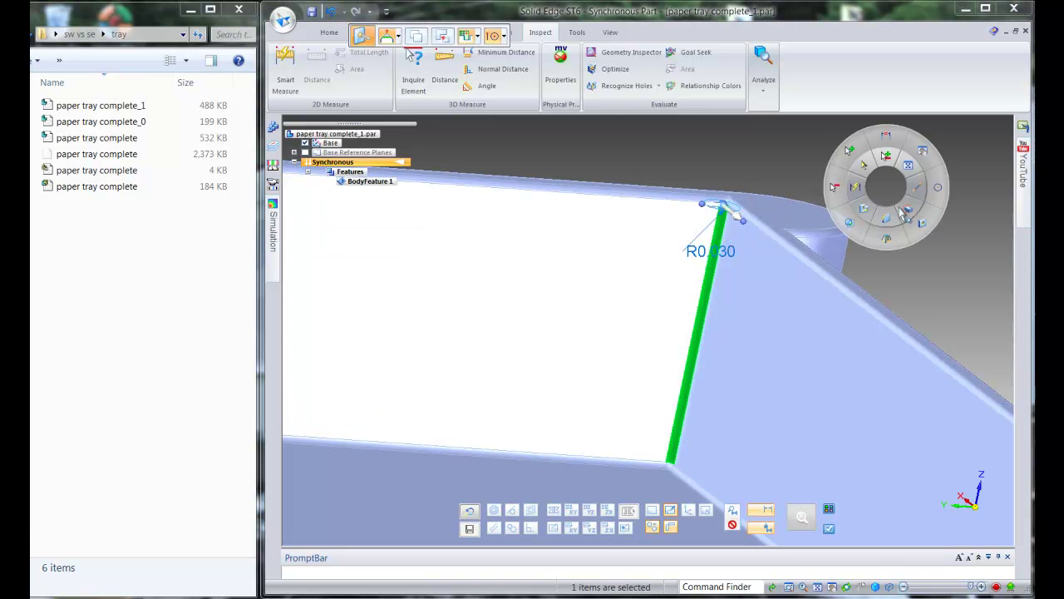
pyautogui.click(859, 152)
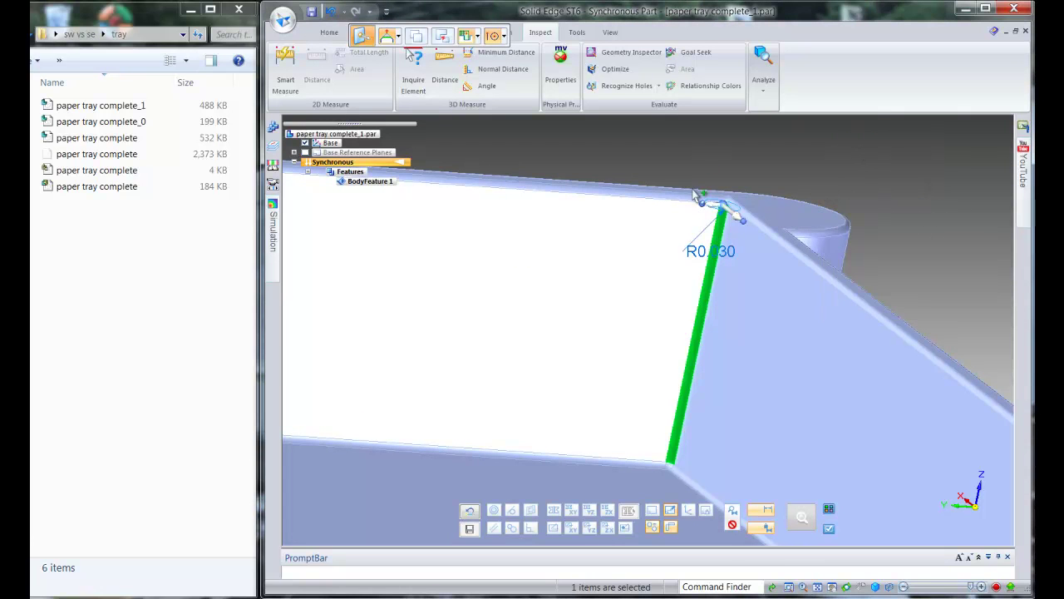
pyautogui.click(532, 185)
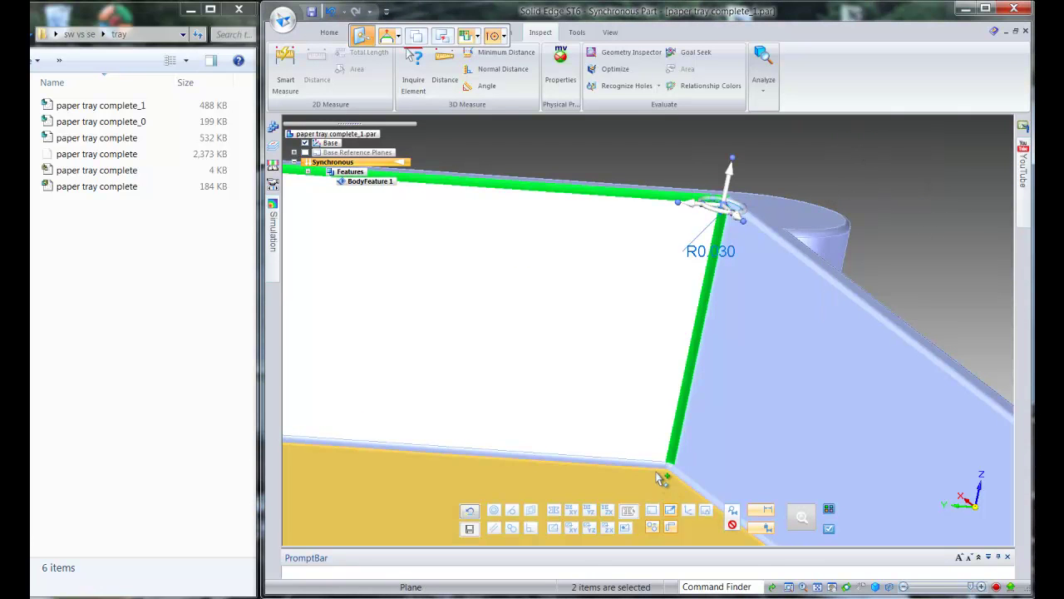
pyautogui.scroll(2, 669, 489)
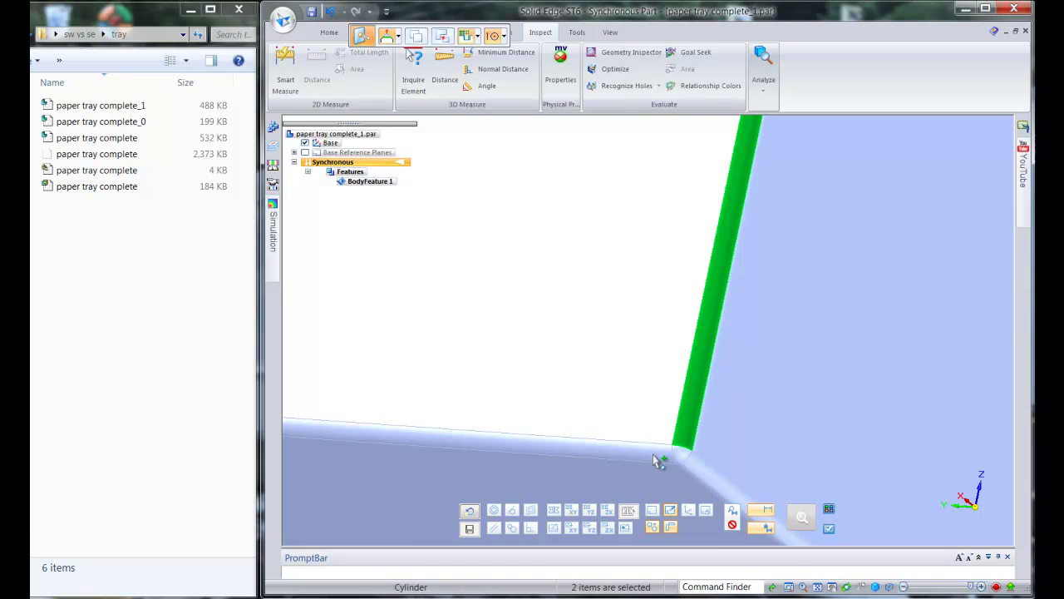
pyautogui.click(652, 449)
pyautogui.click(680, 454)
pyautogui.click(698, 467)
pyautogui.scroll(-2, 653, 497)
pyautogui.scroll(3, 732, 216)
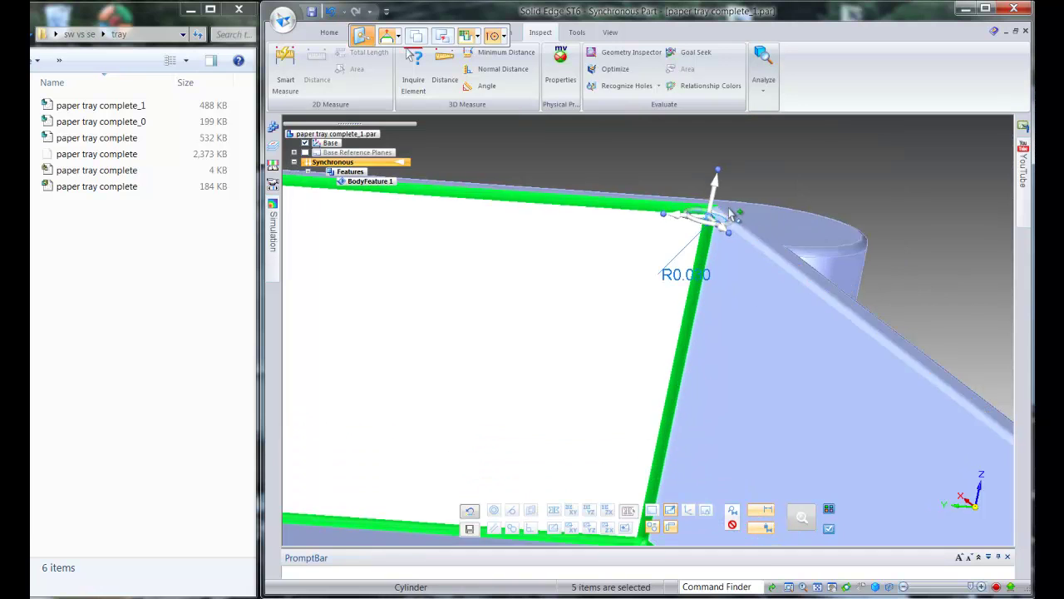
pyautogui.click(665, 234)
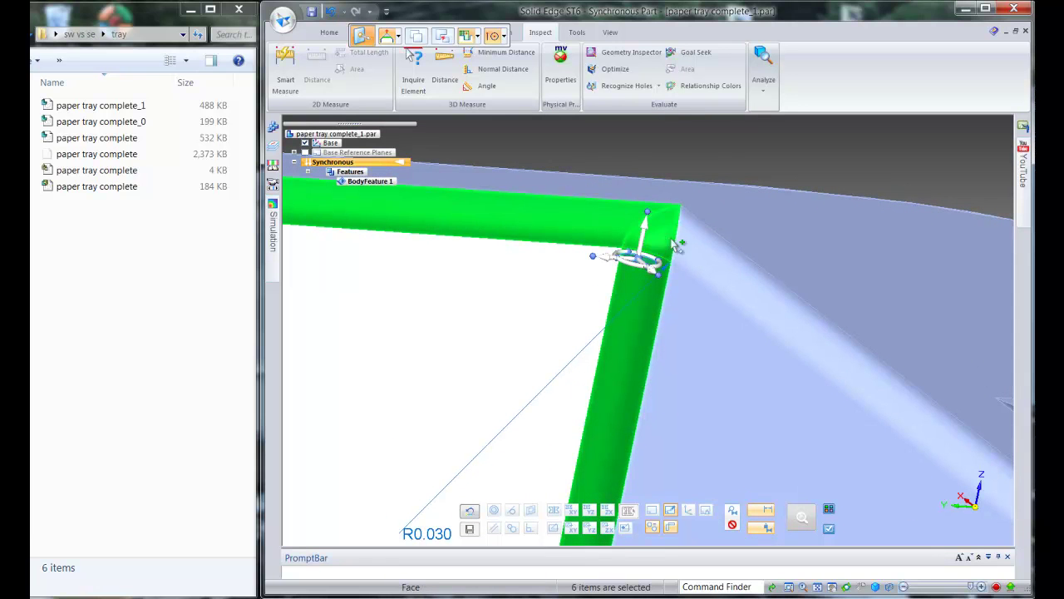
pyautogui.click(701, 262)
pyautogui.press('Delete')
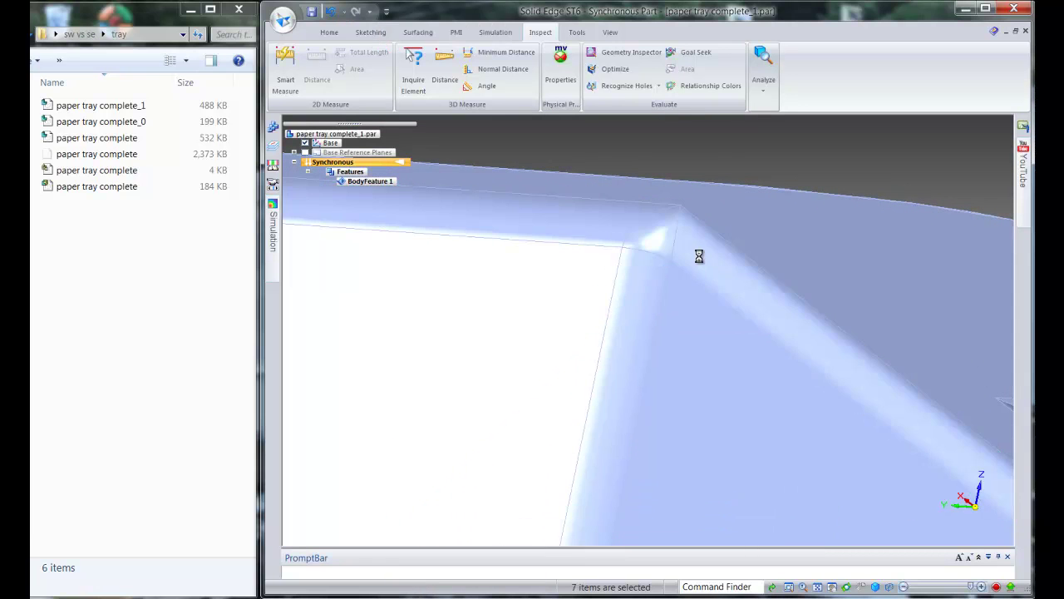
pyautogui.scroll(-4, 744, 212)
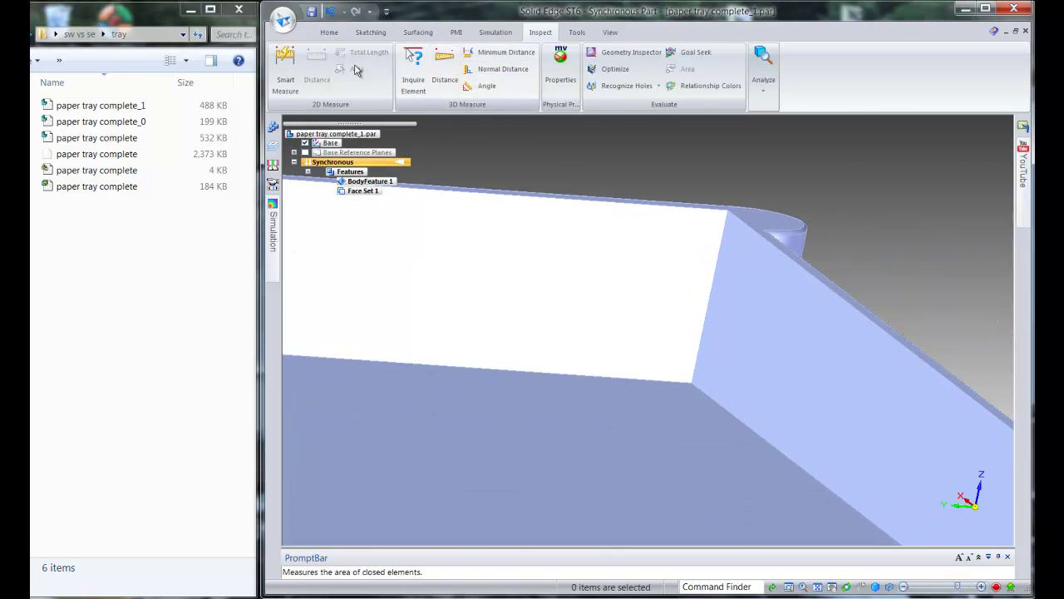
# - Round the sharp vertical inner edge at the negative-Y closed-end corner with a 0.500 in radius
pyautogui.click(329, 31)
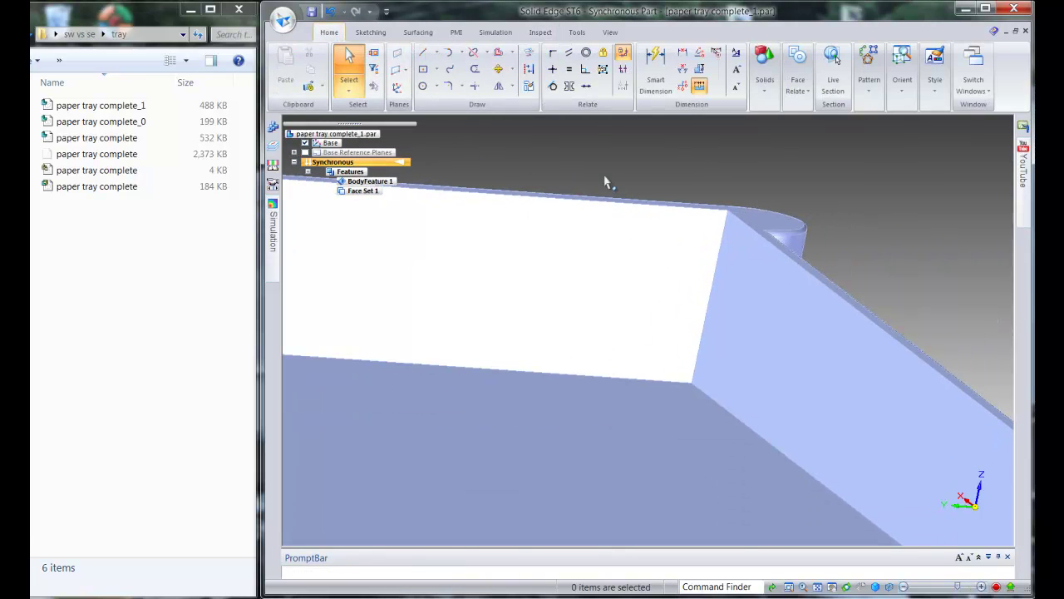
pyautogui.click(769, 73)
pyautogui.click(860, 129)
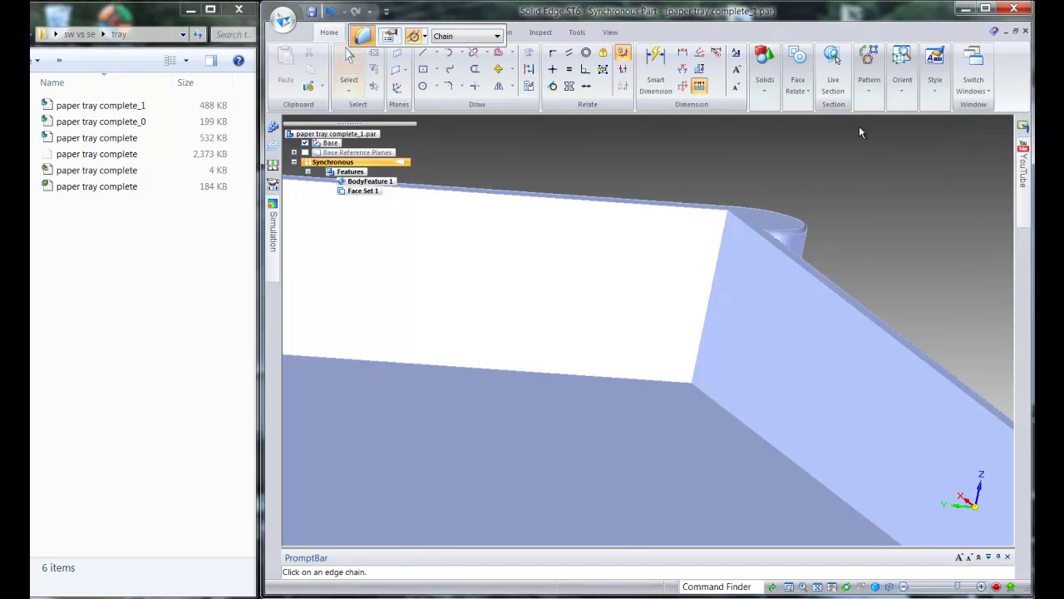
pyautogui.click(708, 304)
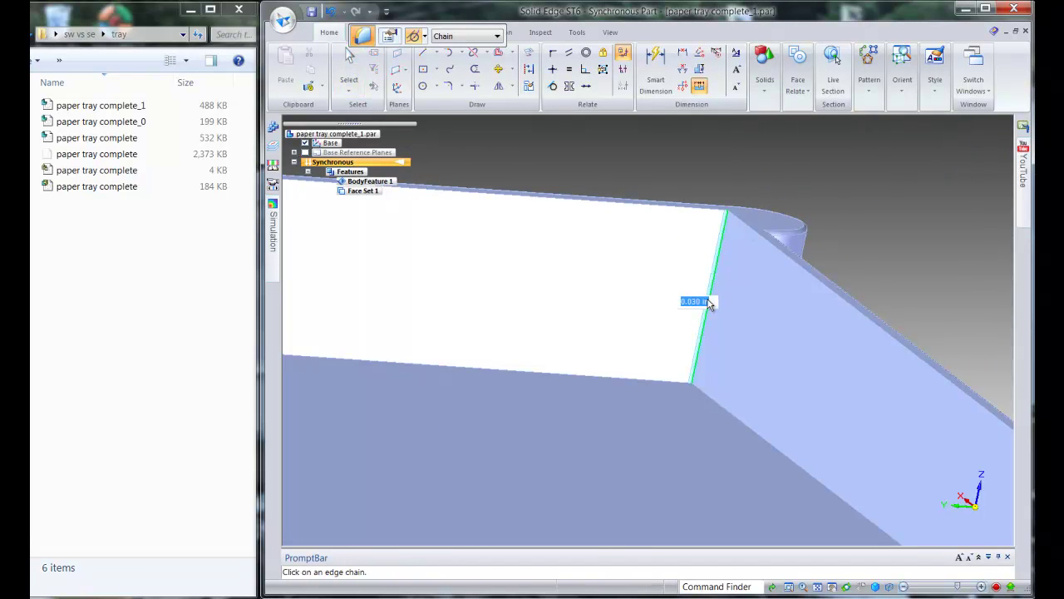
pyautogui.write('.5')
pyautogui.press('Return')
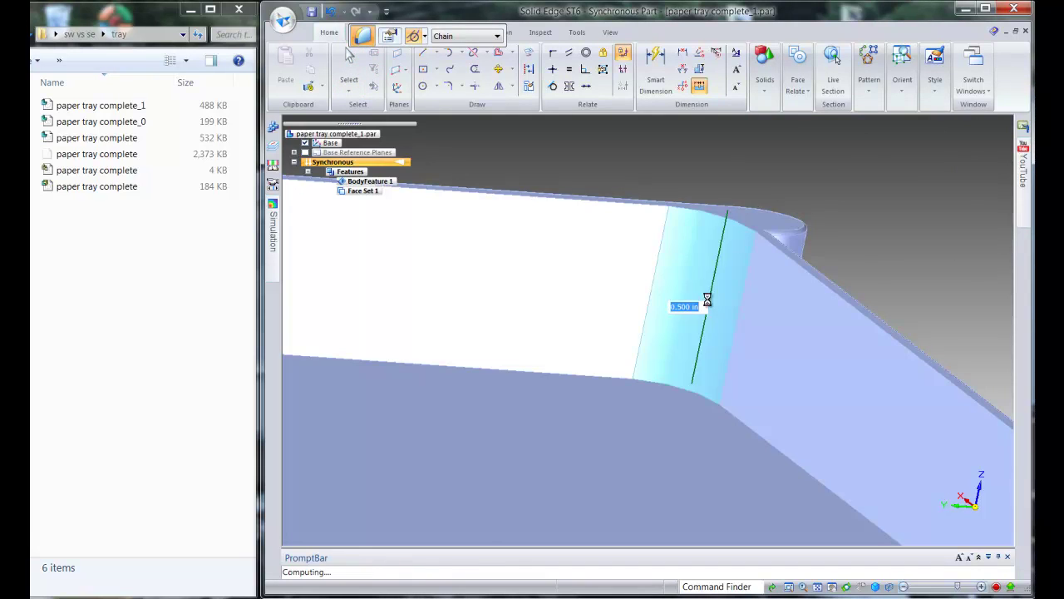
pyautogui.scroll(-5, 903, 255)
pyautogui.moveTo(813, 456); pyautogui.dragTo(686, 436, button='middle')
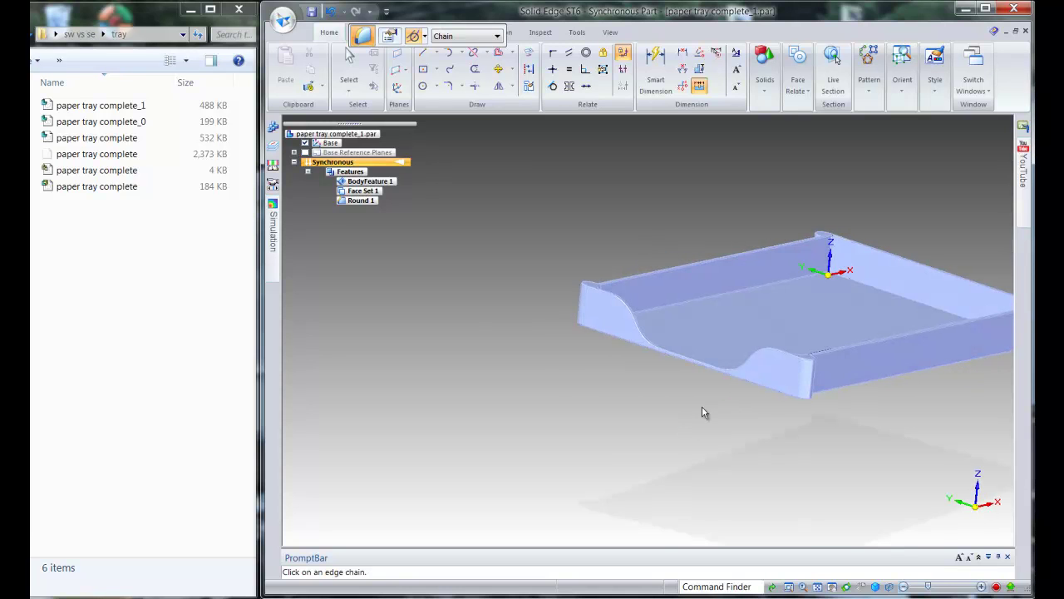
pyautogui.scroll(5, 844, 257)
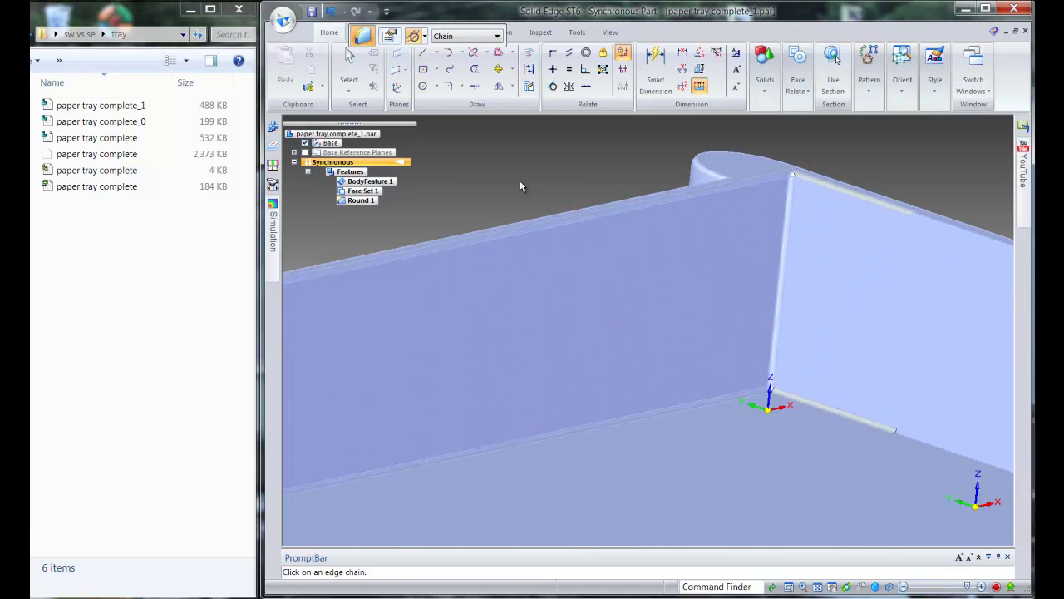
pyautogui.scroll(-1, 520, 185)
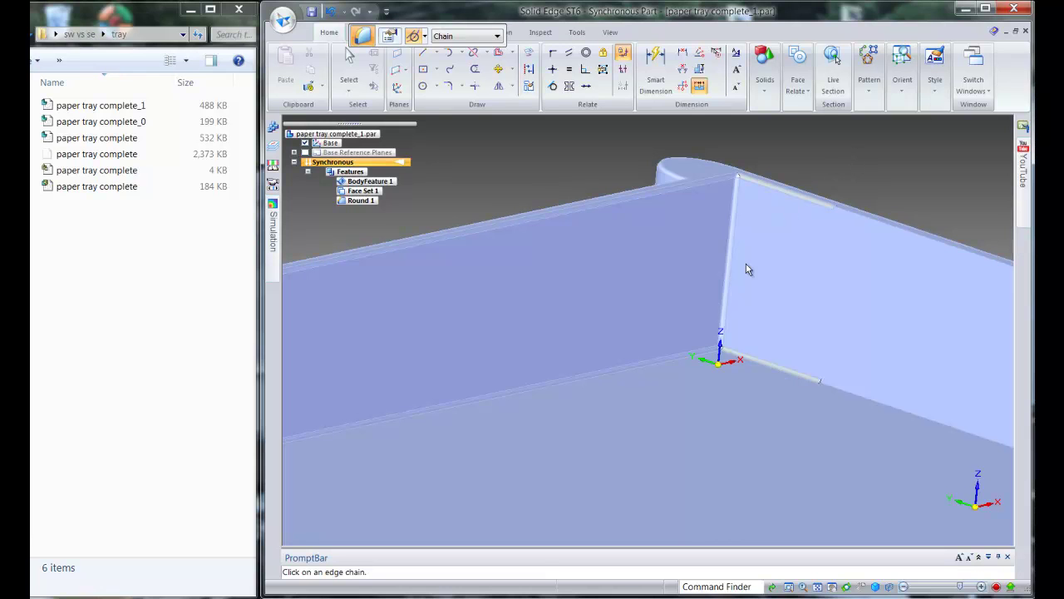
pyautogui.scroll(3, 765, 179)
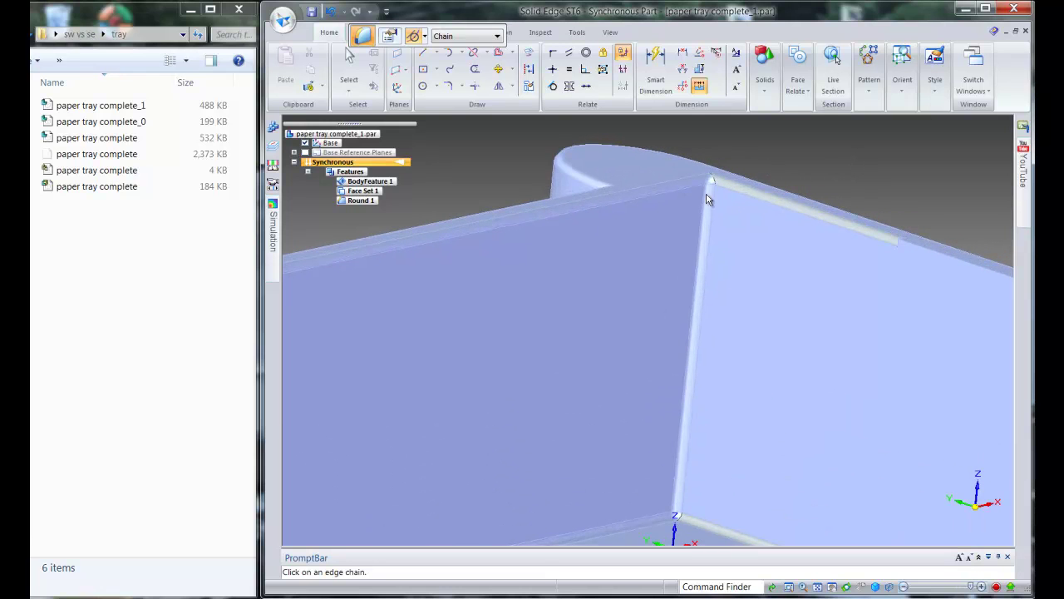
pyautogui.press('Escape')
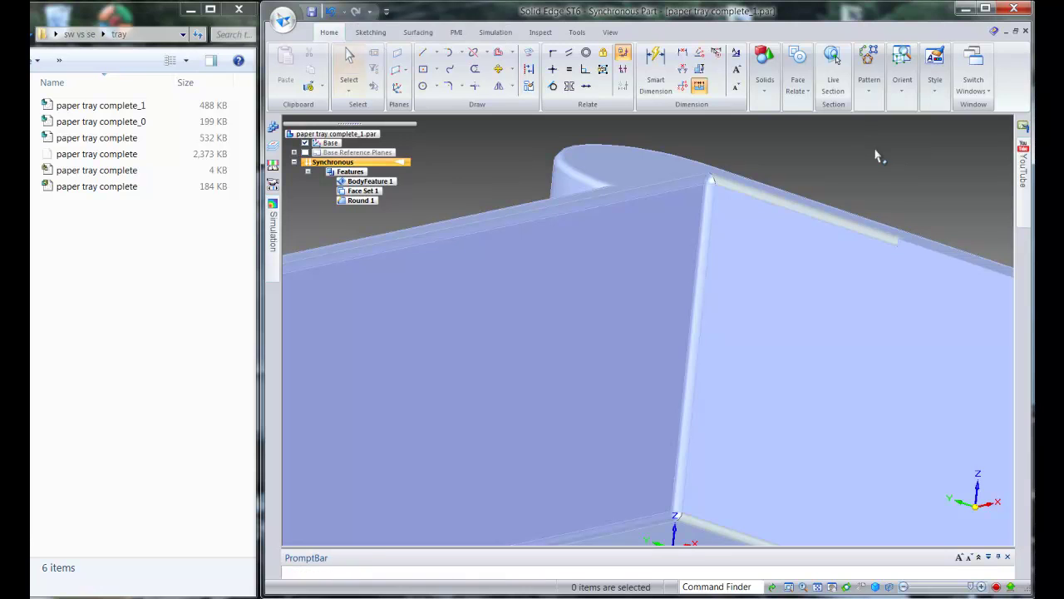
# - Delete the small vertical, upper-edge and floor-edge inner rounds and their blend faces at the positive-Y closed-end corner
pyautogui.click(709, 214)
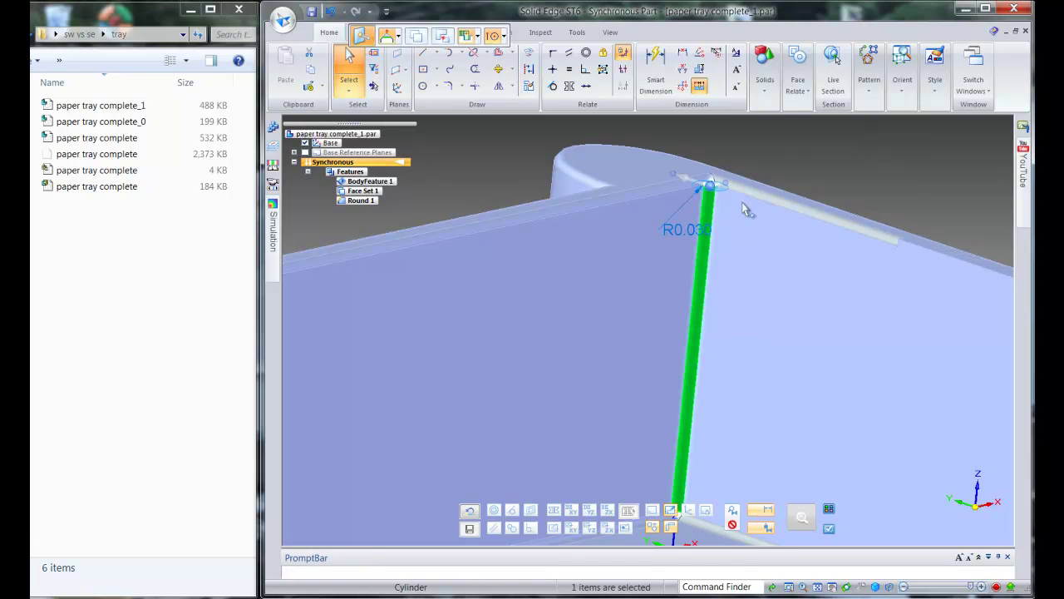
pyautogui.rightClick(872, 166)
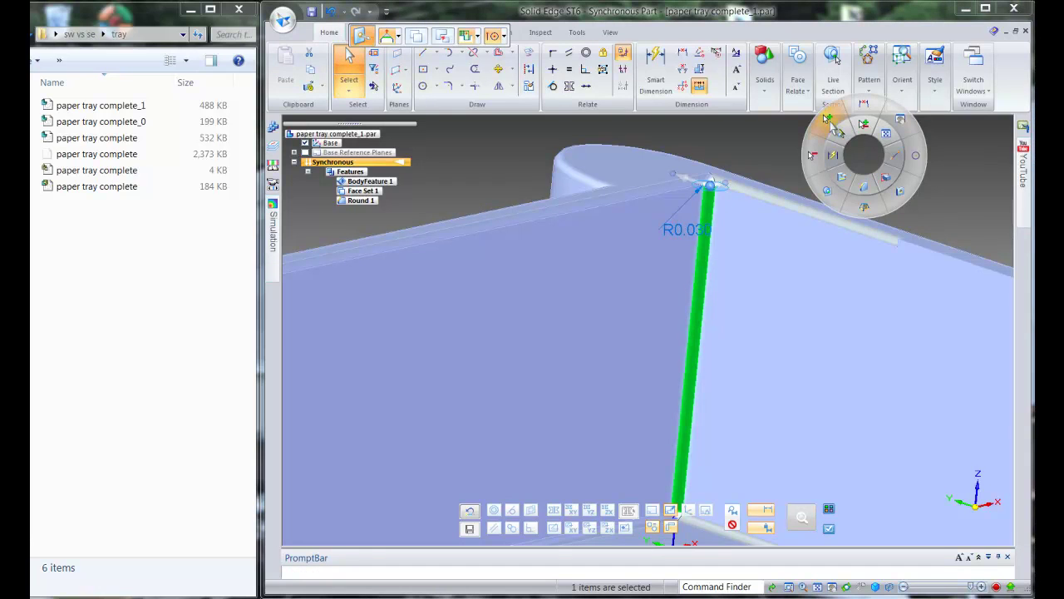
pyautogui.click(828, 119)
pyautogui.click(682, 192)
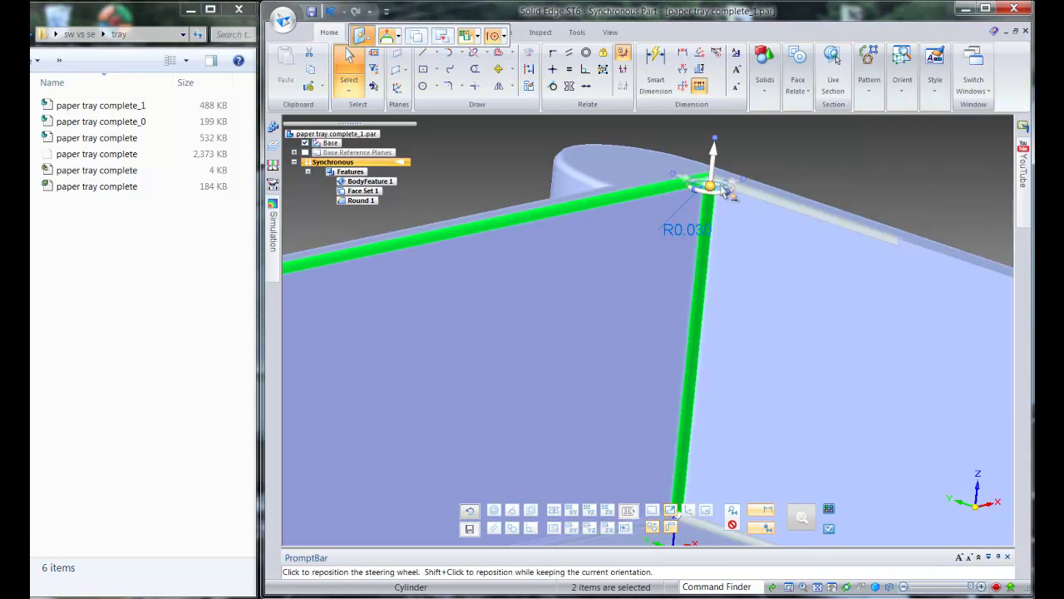
pyautogui.click(753, 192)
pyautogui.scroll(2, 722, 182)
pyautogui.scroll(3, 722, 181)
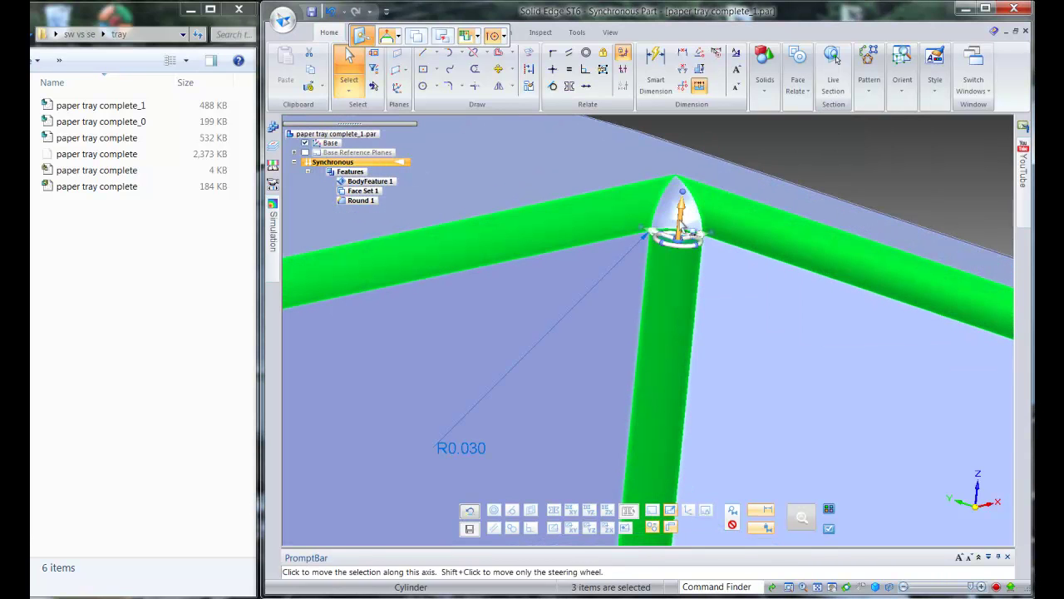
pyautogui.click(677, 213)
pyautogui.scroll(-4, 690, 196)
pyautogui.scroll(-5, 692, 199)
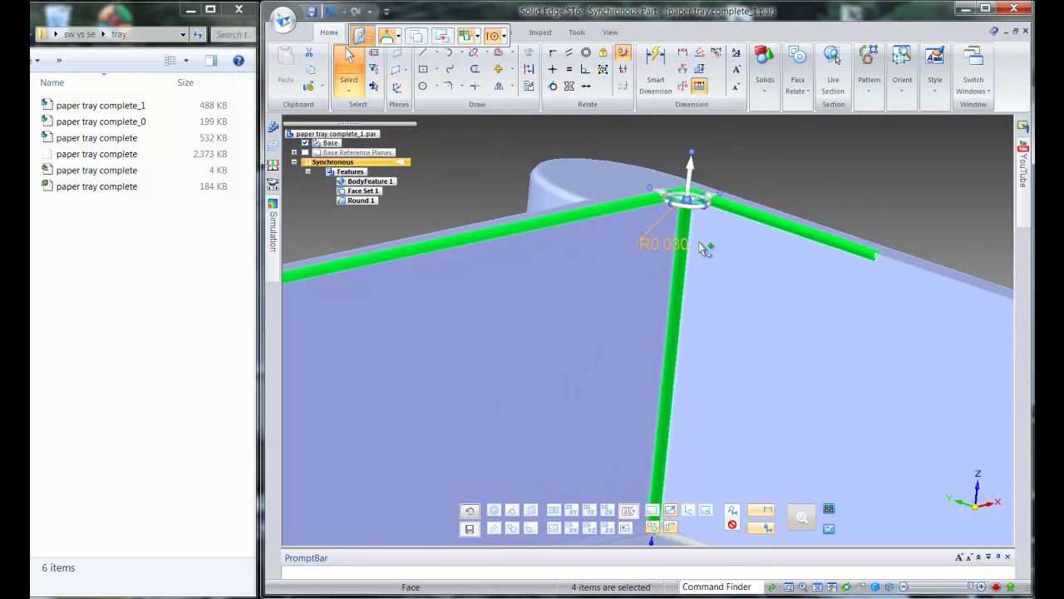
pyautogui.scroll(5, 692, 379)
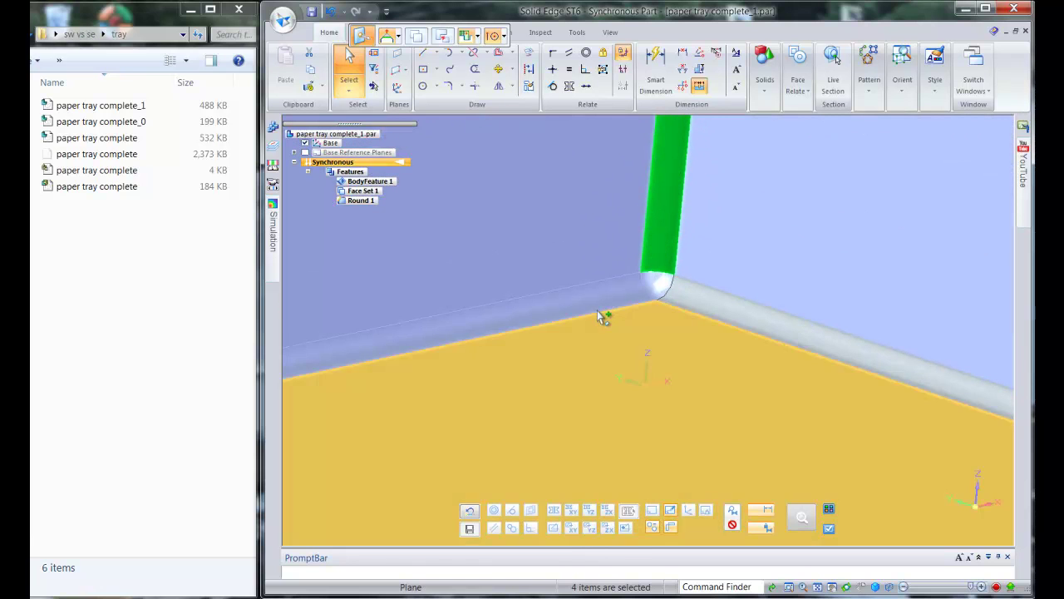
pyautogui.click(607, 301)
pyautogui.click(682, 297)
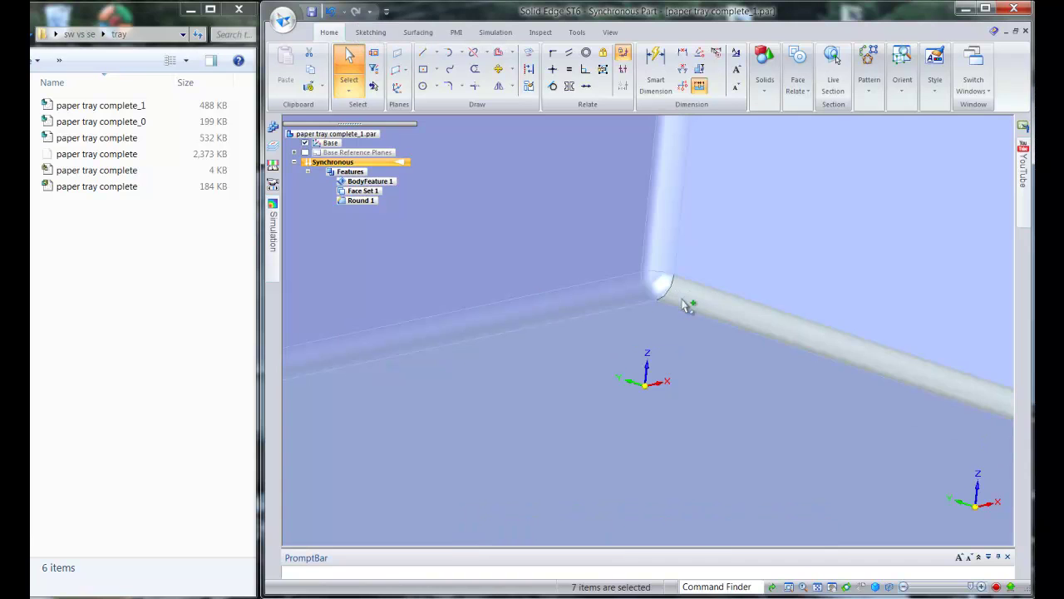
pyautogui.press('Delete')
pyautogui.scroll(-5, 654, 403)
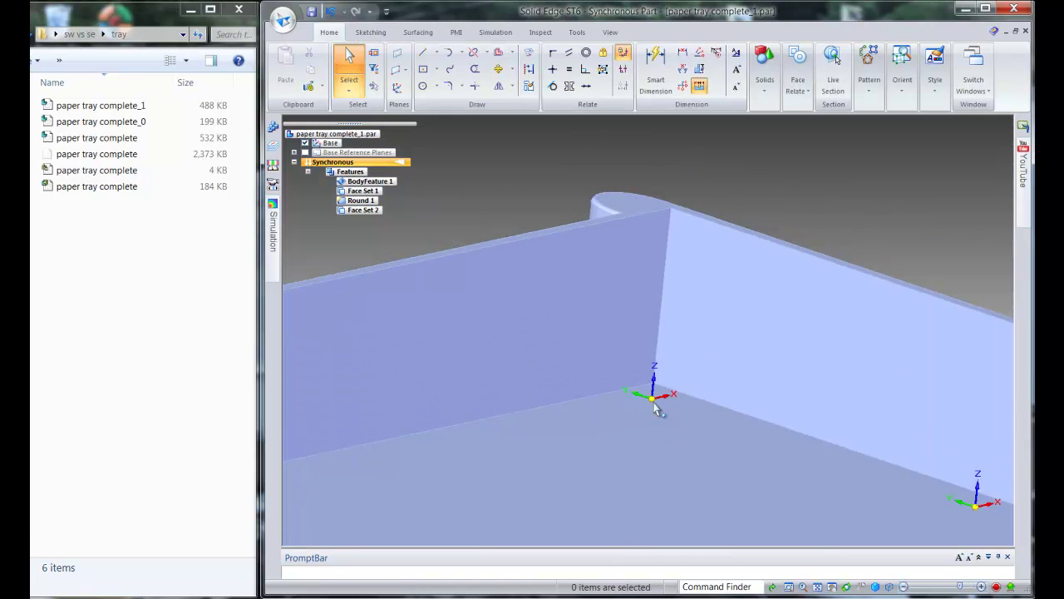
# - Round the vertical inner edge at the positive-Y closed-end corner with a 0.500 in radius
pyautogui.click(764, 73)
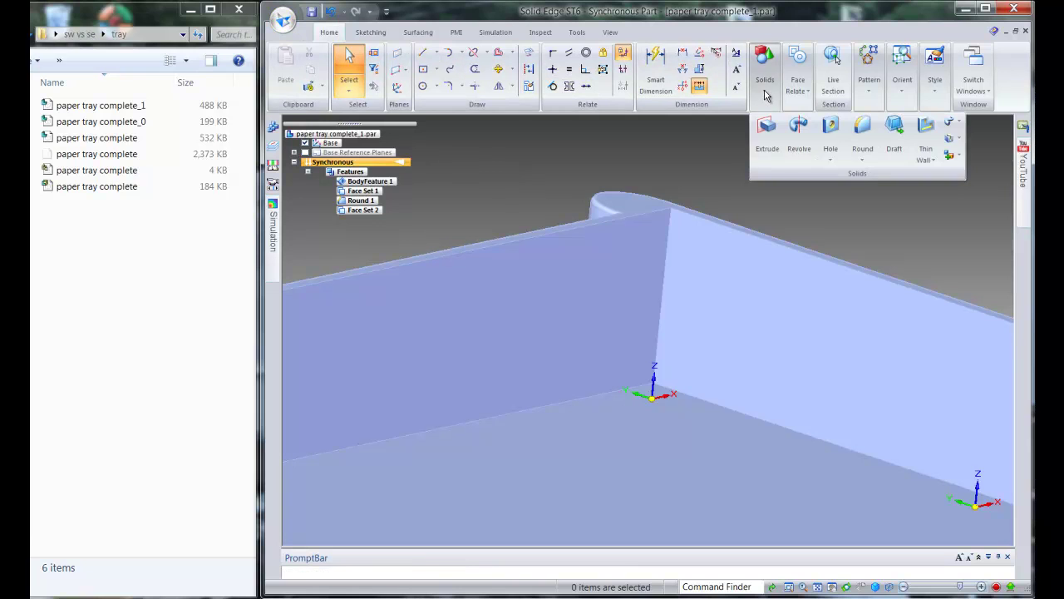
pyautogui.click(860, 132)
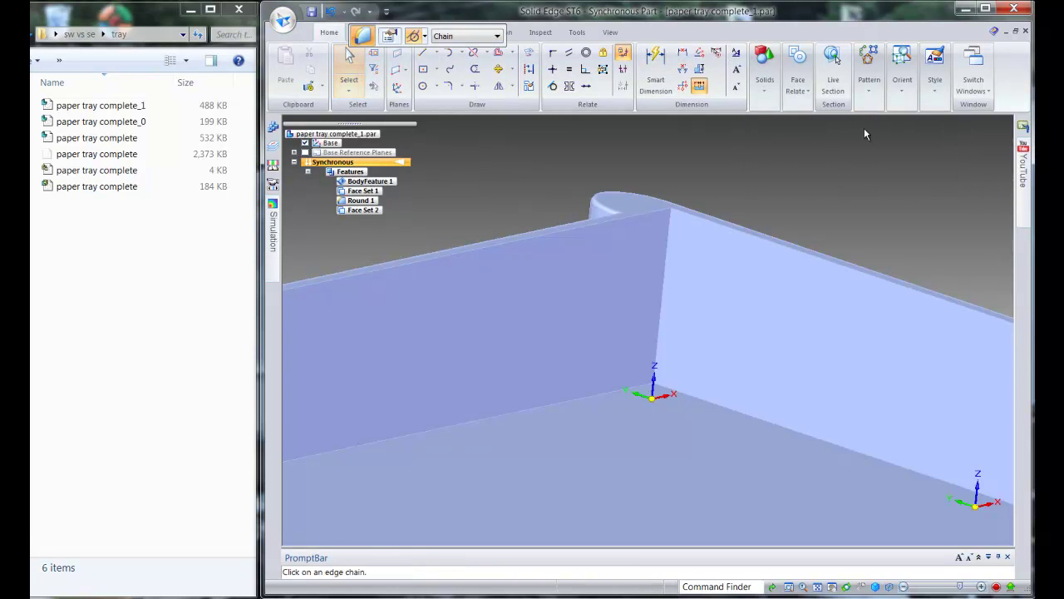
pyautogui.click(660, 304)
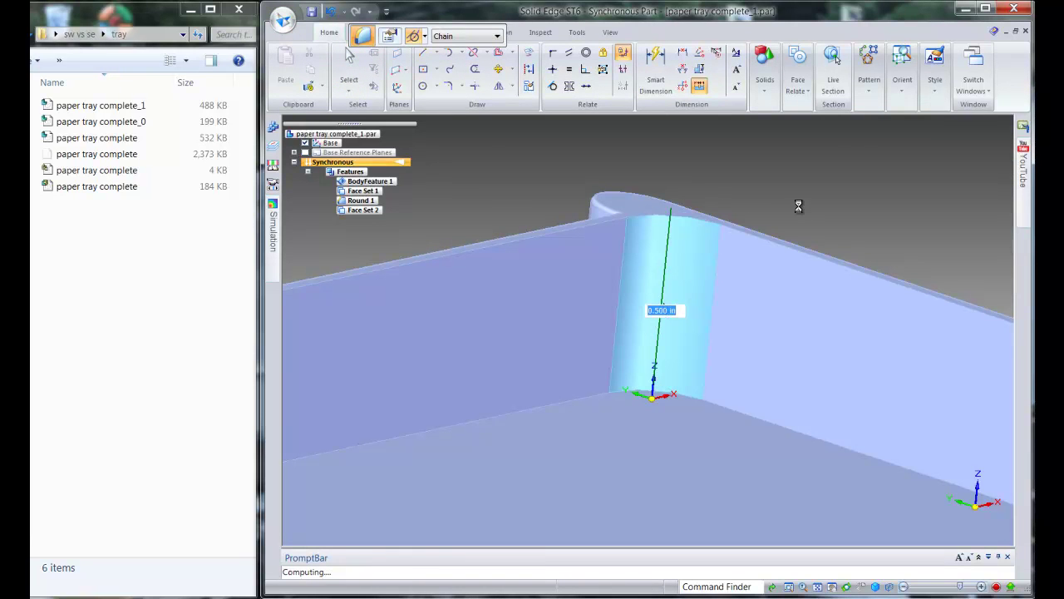
pyautogui.press('Return')
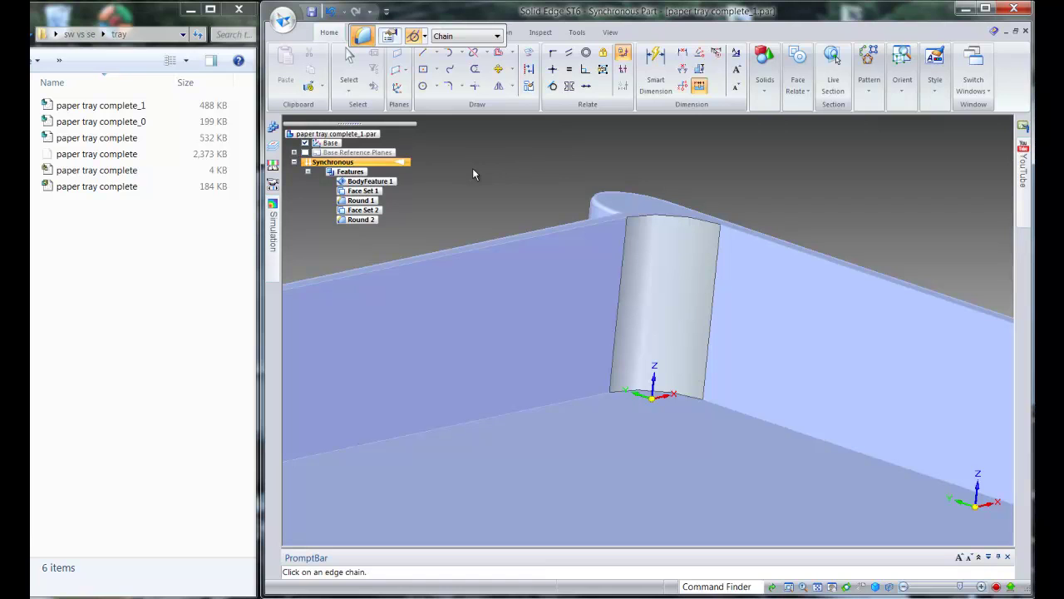
# - Round the inner upper-rim edge chain and the inner floor edge chain of the tray with a 0.030 in radius
pyautogui.click(600, 225)
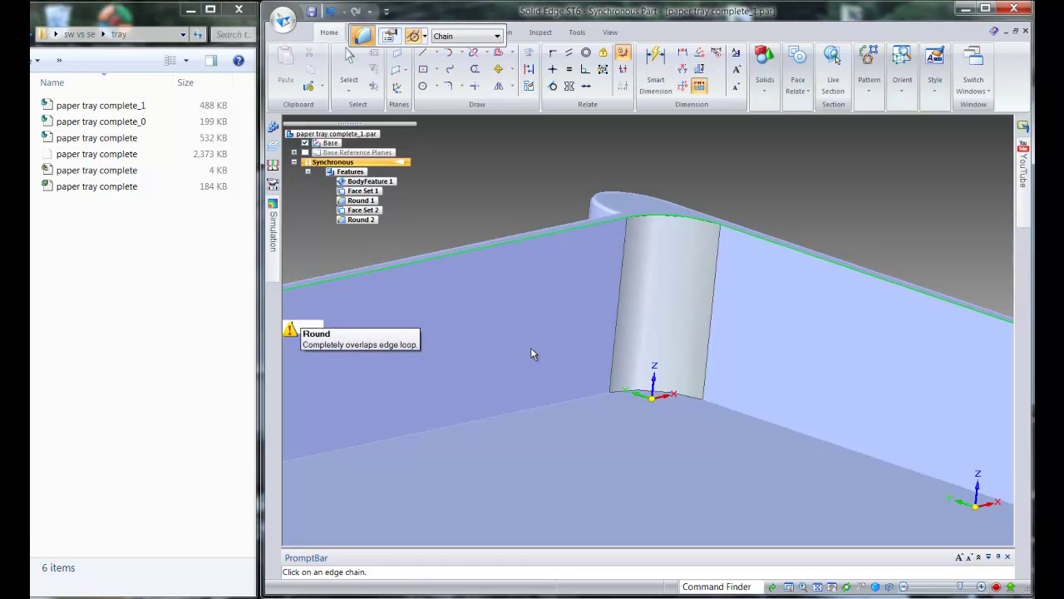
pyautogui.click(554, 405)
pyautogui.scroll(-5, 466, 230)
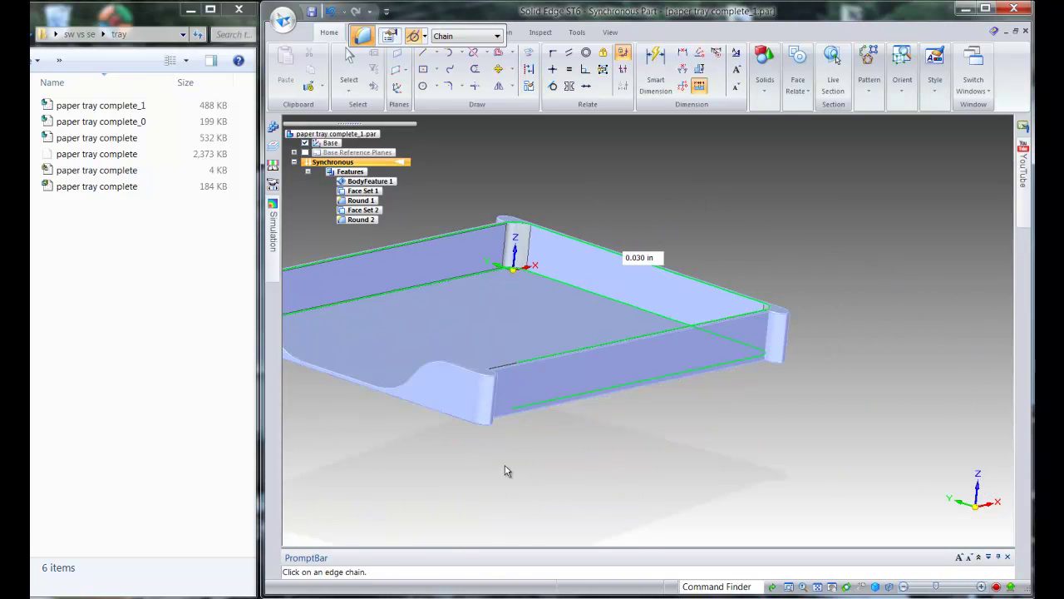
pyautogui.moveTo(496, 490); pyautogui.dragTo(632, 518, button='middle')
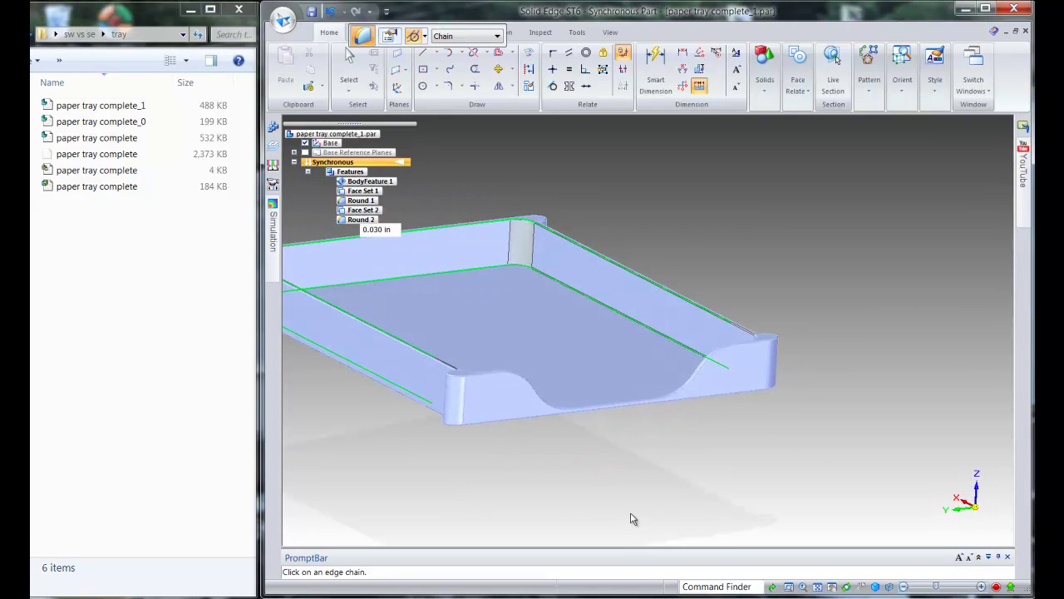
pyautogui.press('Return')
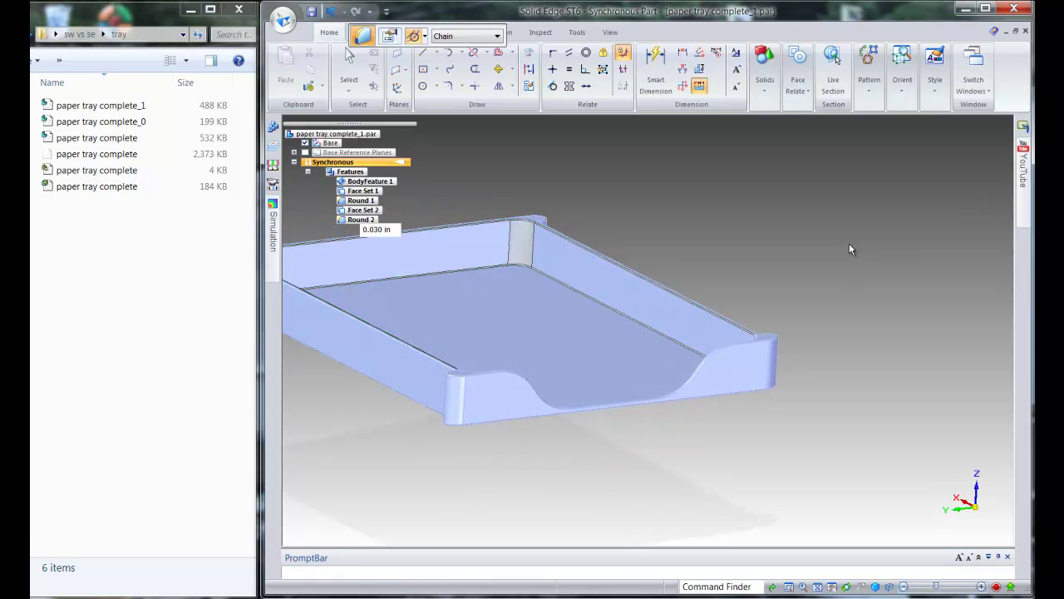
# - Check the tray's inner rounds, leave the Round command and save the paper tray complete_1 part
pyautogui.scroll(-2, 898, 282)
pyautogui.moveTo(873, 293); pyautogui.dragTo(680, 282, button='middle')
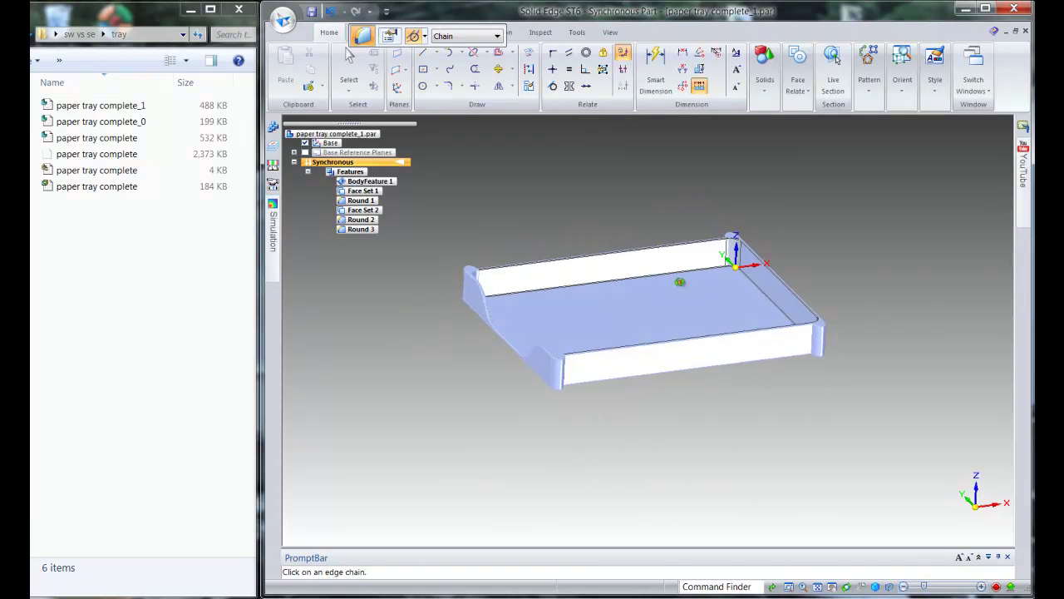
pyautogui.scroll(4, 805, 245)
pyautogui.scroll(-4, 850, 331)
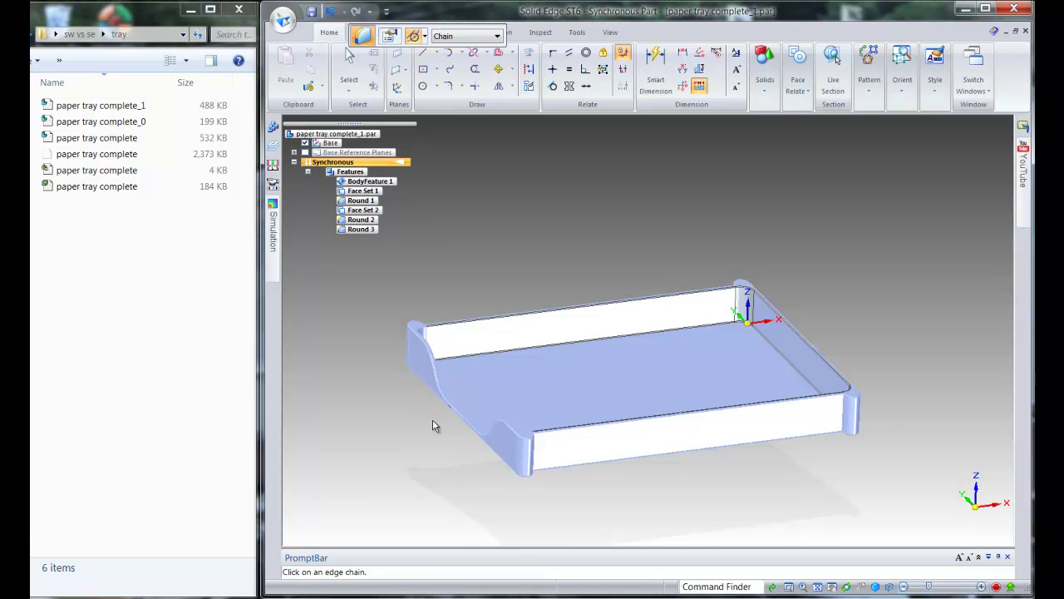
pyautogui.press('Escape')
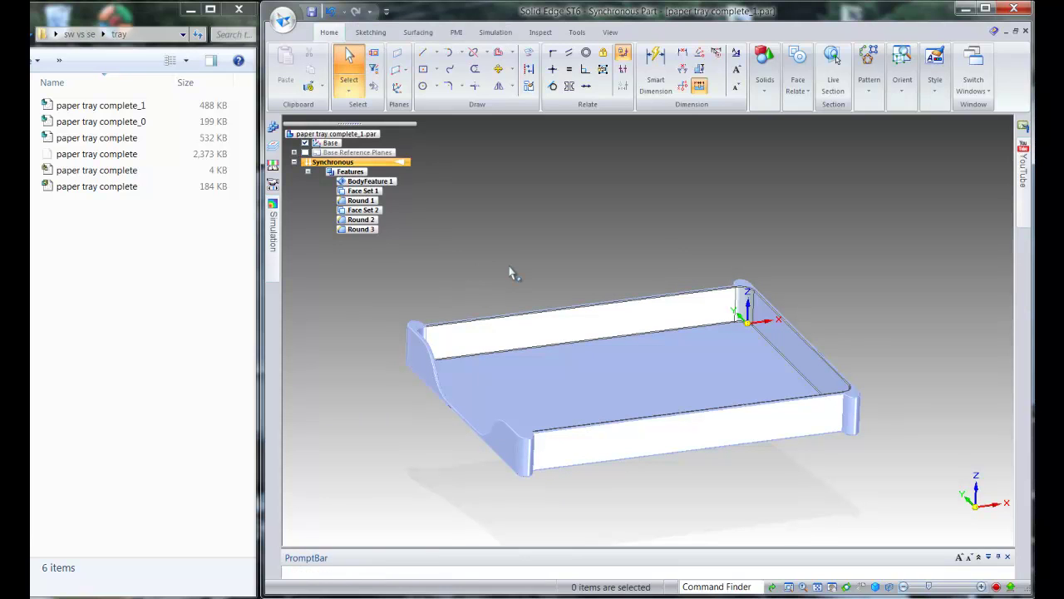
pyautogui.click(312, 13)
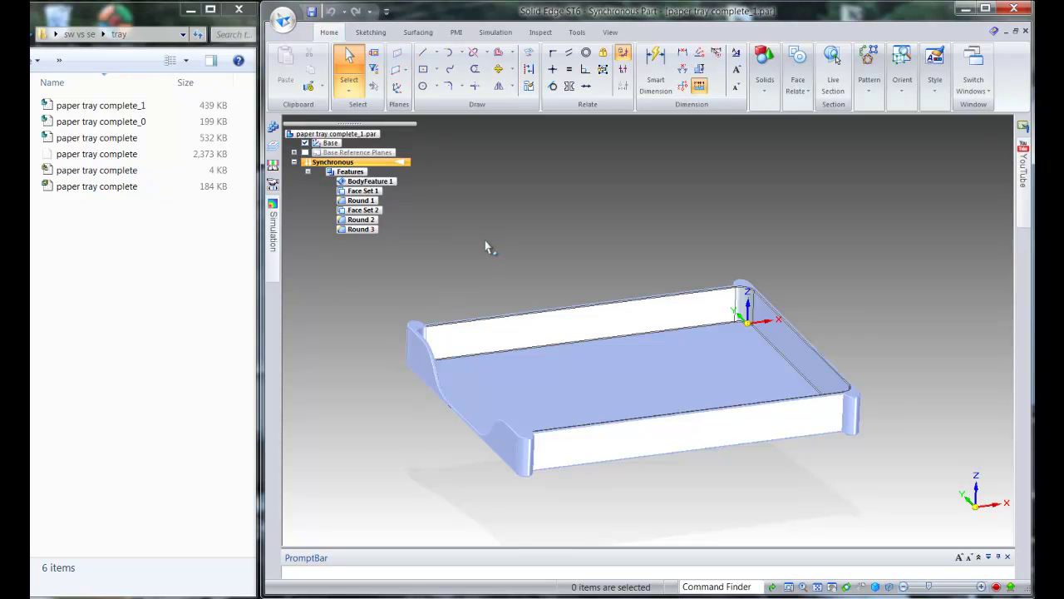
pyautogui.click(312, 12)
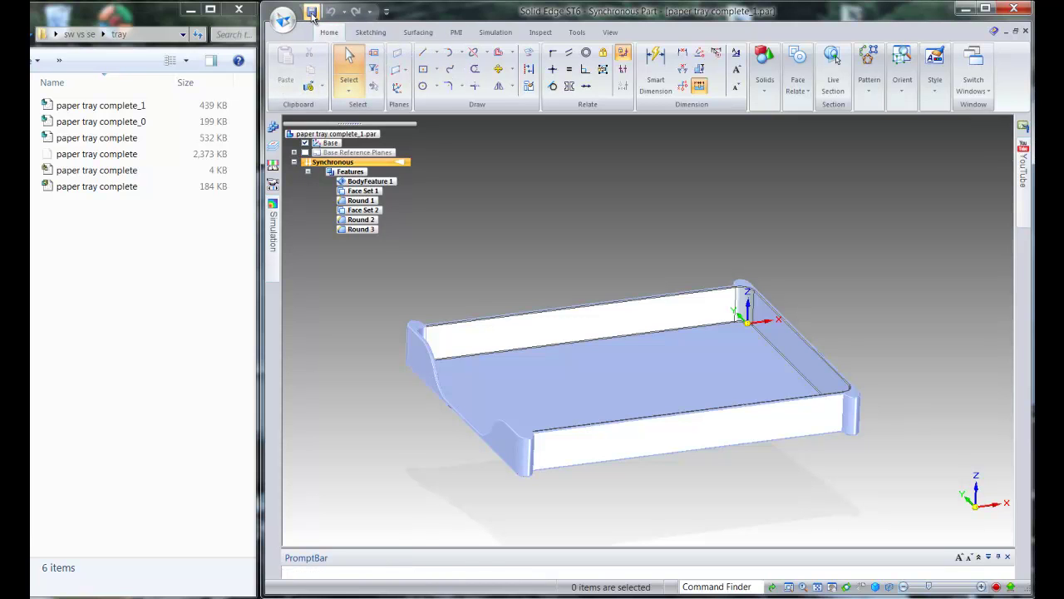